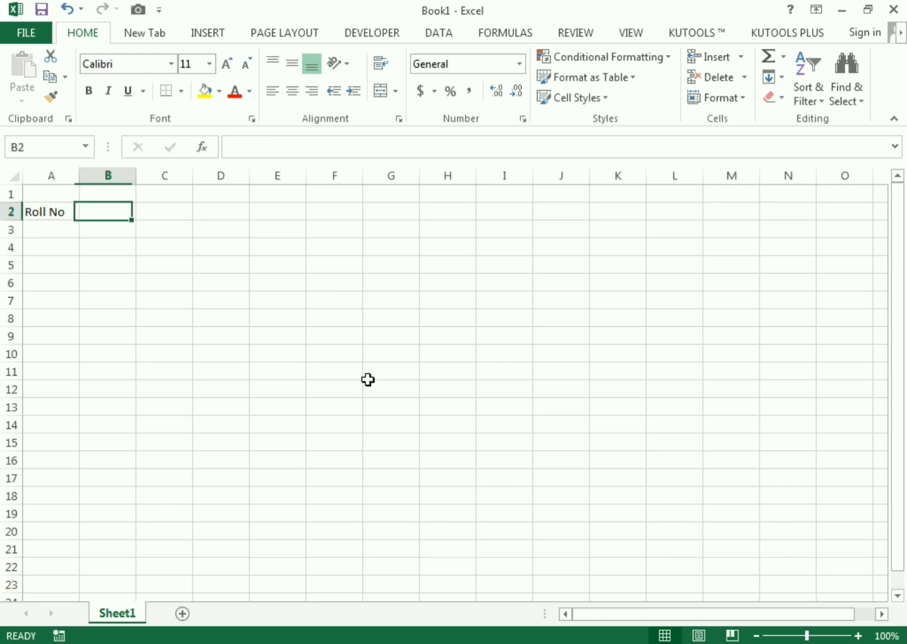
- Enter the headers Name, Father and Contact Number in B2:D2
{"action": "type", "text": "Nam"}
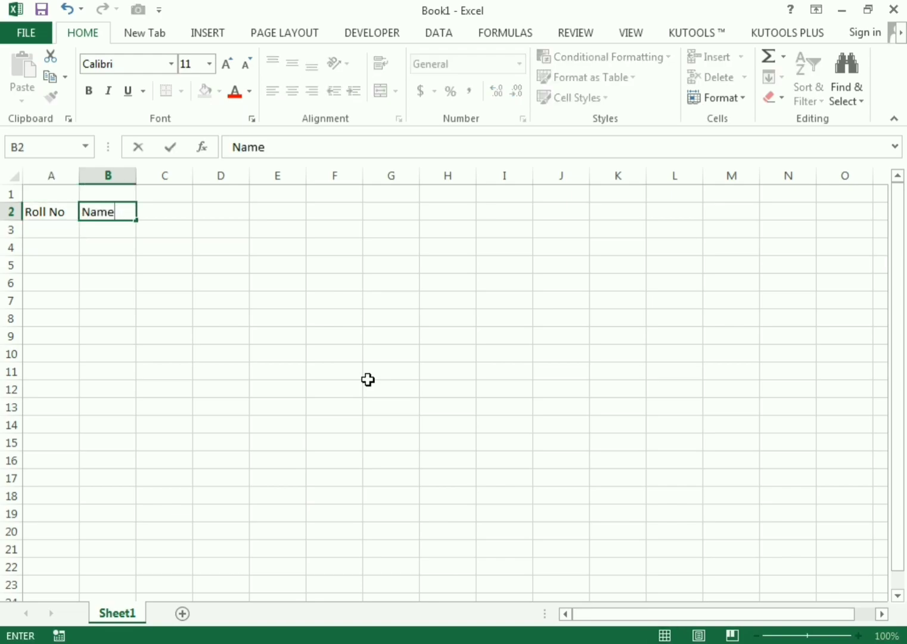
{"action": "type", "text": "e"}
{"action": "key", "text": "Return"}
{"action": "key", "text": "Up"}
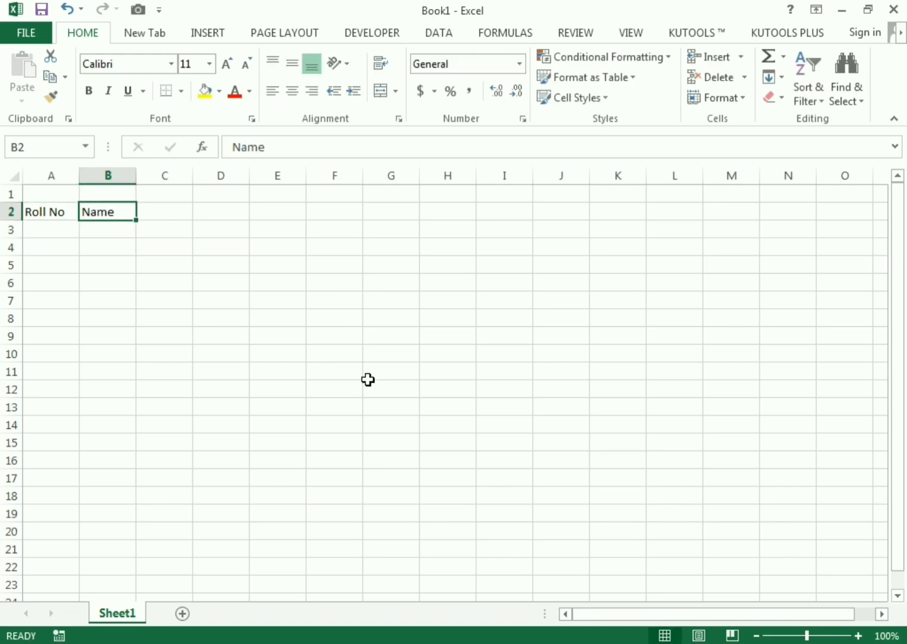
{"action": "key", "text": "Right"}
{"action": "type", "text": "Fat"}
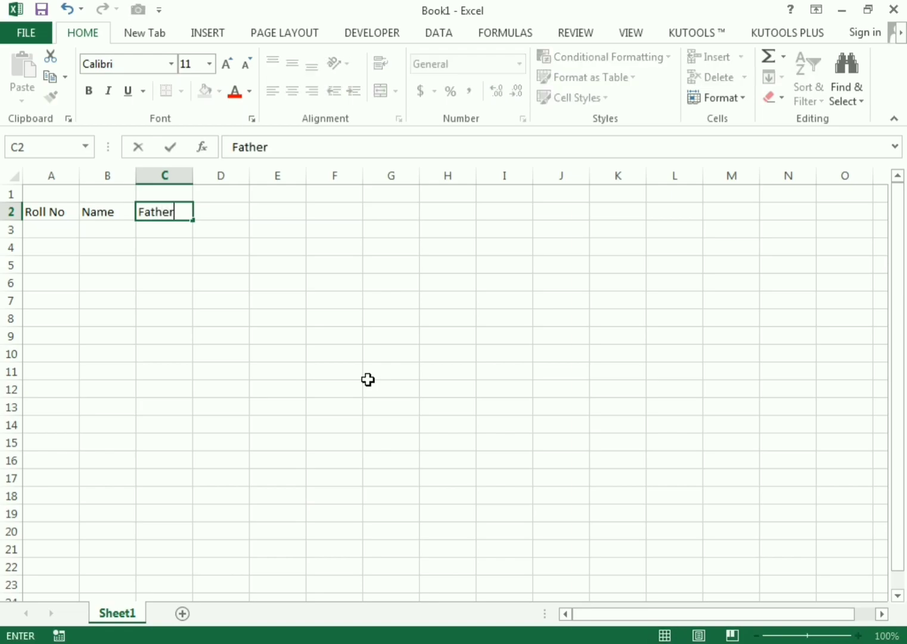
{"action": "key", "text": "Return"}
{"action": "key", "text": "Up"}
{"action": "key", "text": "Right"}
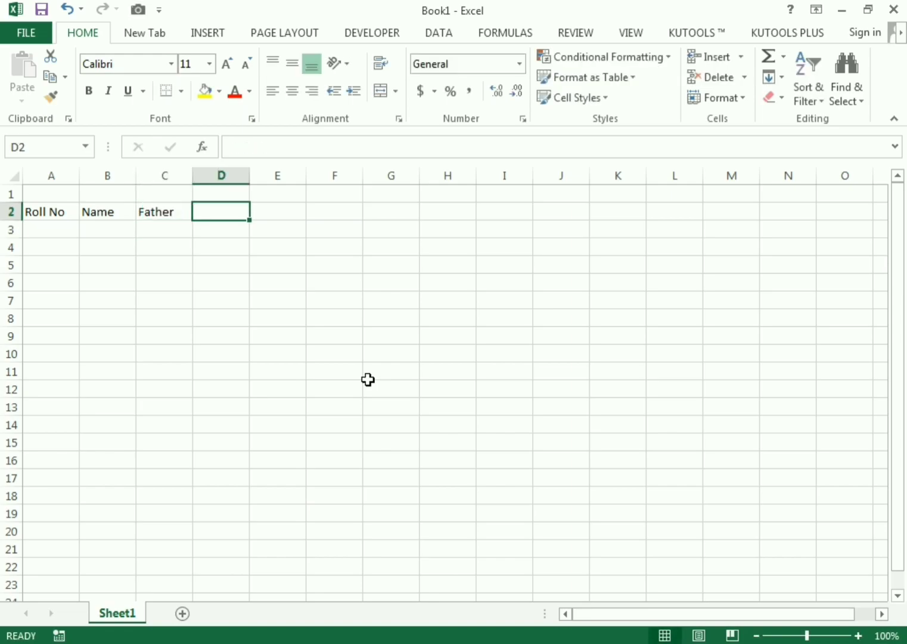
{"action": "type", "text": "Contact Numb"}
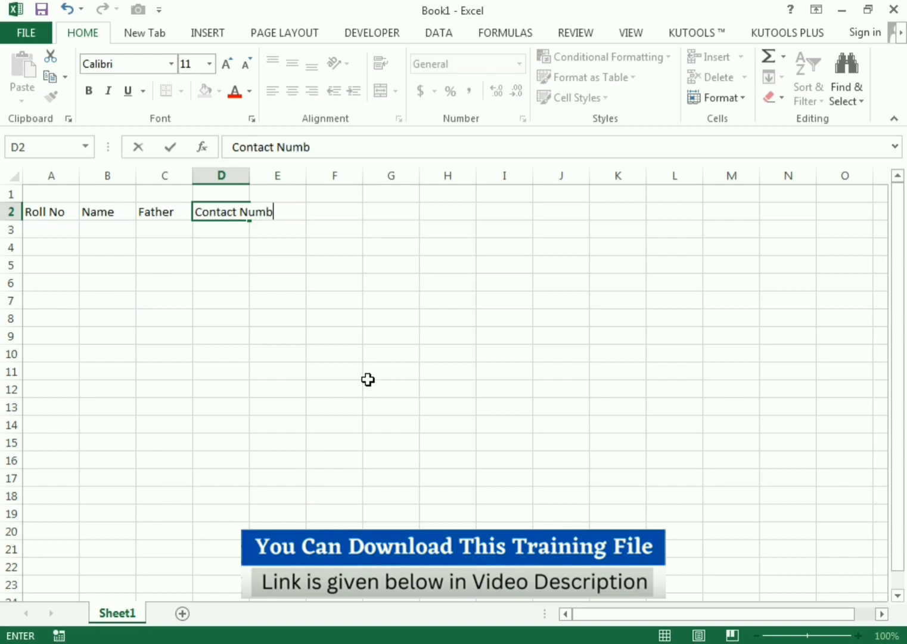
{"action": "type", "text": "er"}
{"action": "key", "text": "Return"}
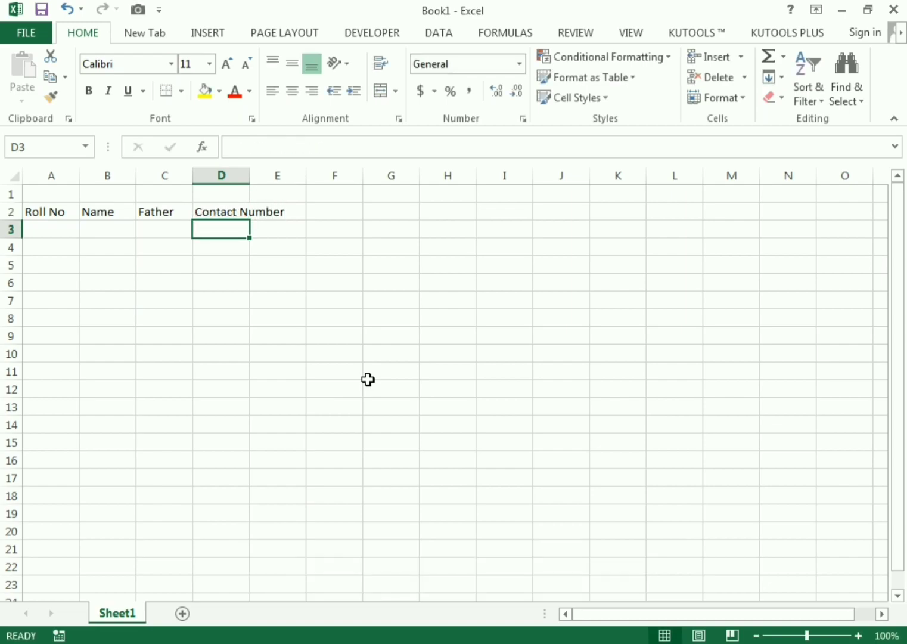
{"action": "key", "text": "Up"}
{"action": "key", "text": "Right"}
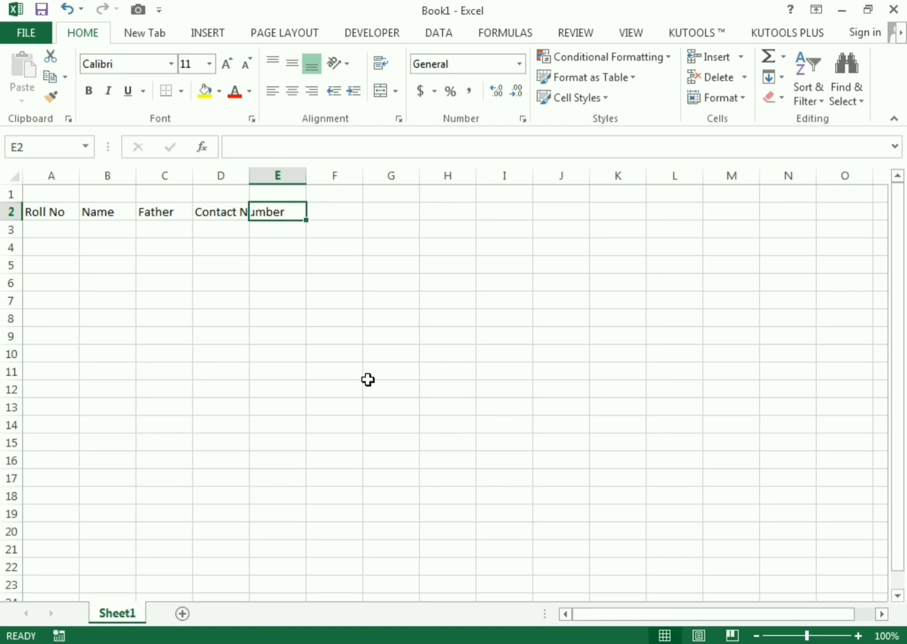
- Add the Email Address and Country headers in E2 and F2
{"action": "type", "text": "Email Address"}
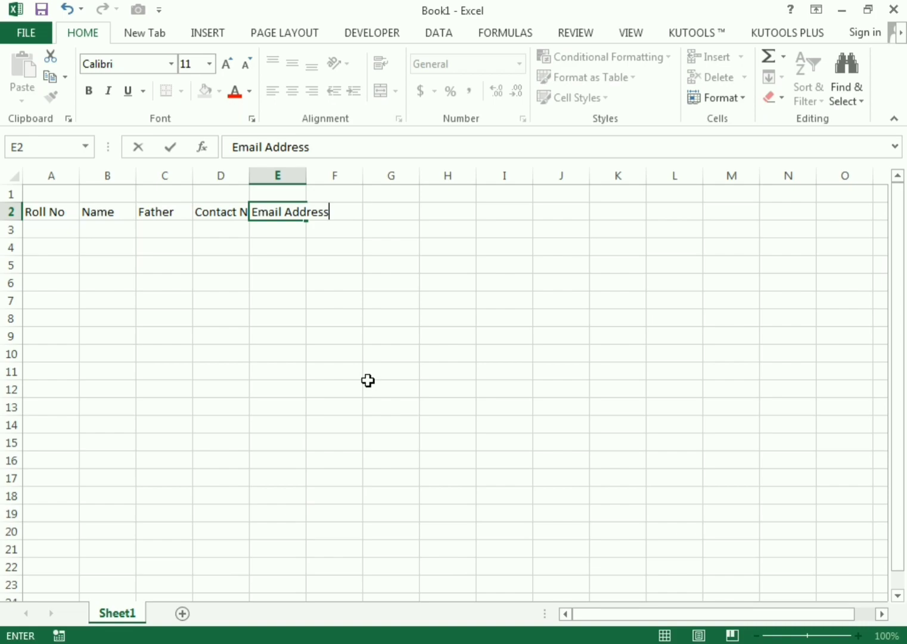
{"action": "key", "text": "Return"}
{"action": "key", "text": "Up"}
{"action": "key", "text": "Right"}
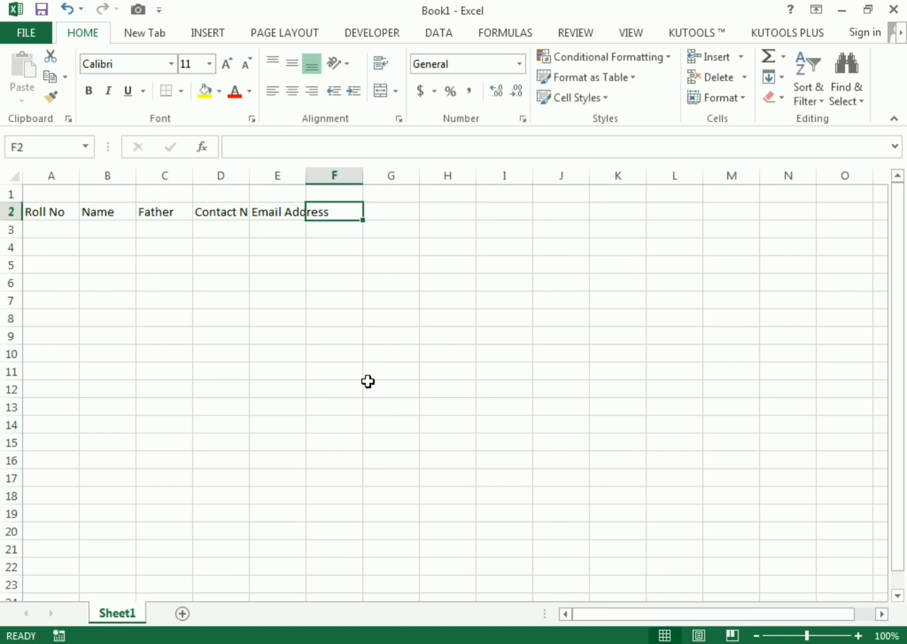
{"action": "type", "text": "Country"}
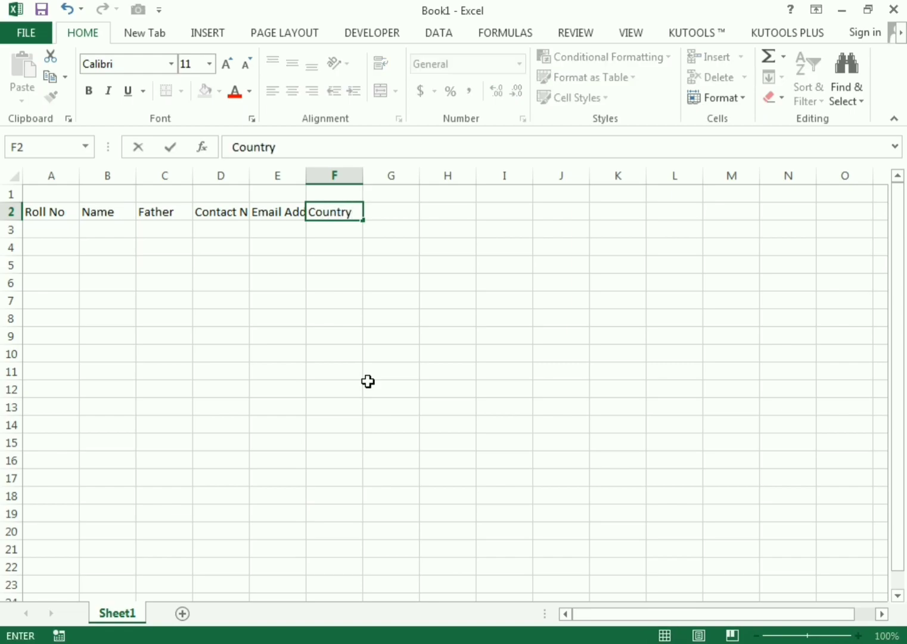
{"action": "key", "text": "Return"}
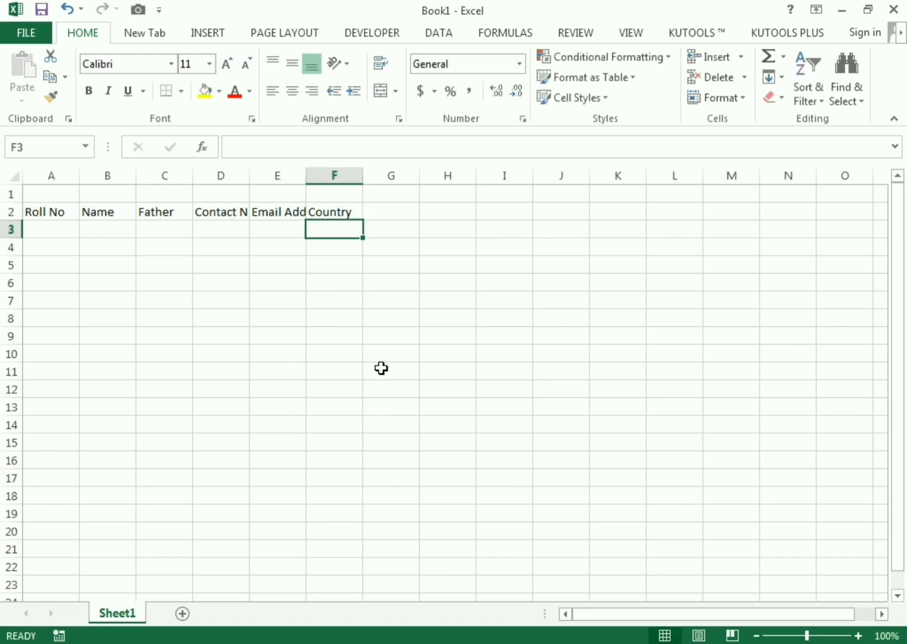
{"action": "left_click", "coordinate": [339, 211]}
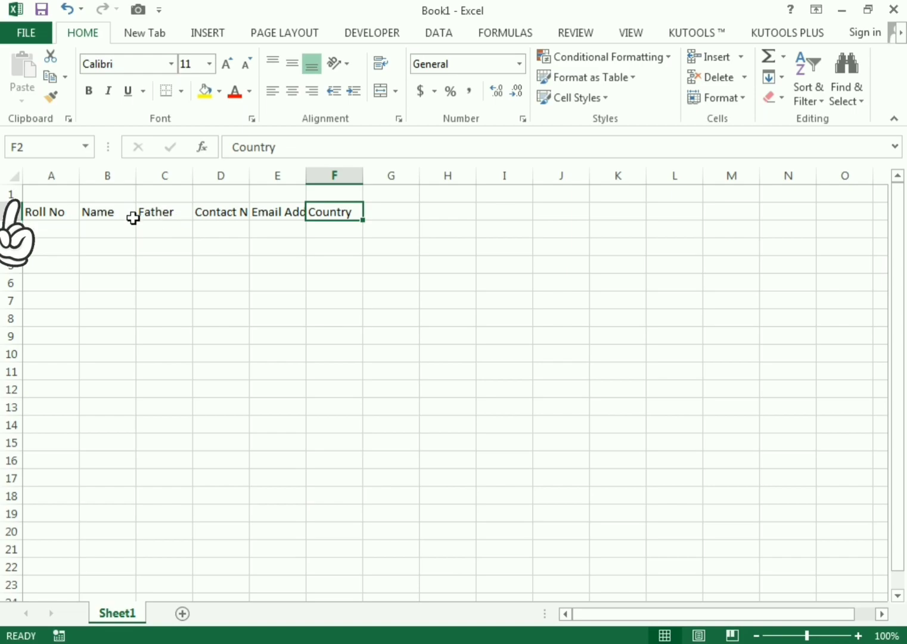
- Widen every column of the sheet to 11.00
{"action": "left_click", "coordinate": [6, 171]}
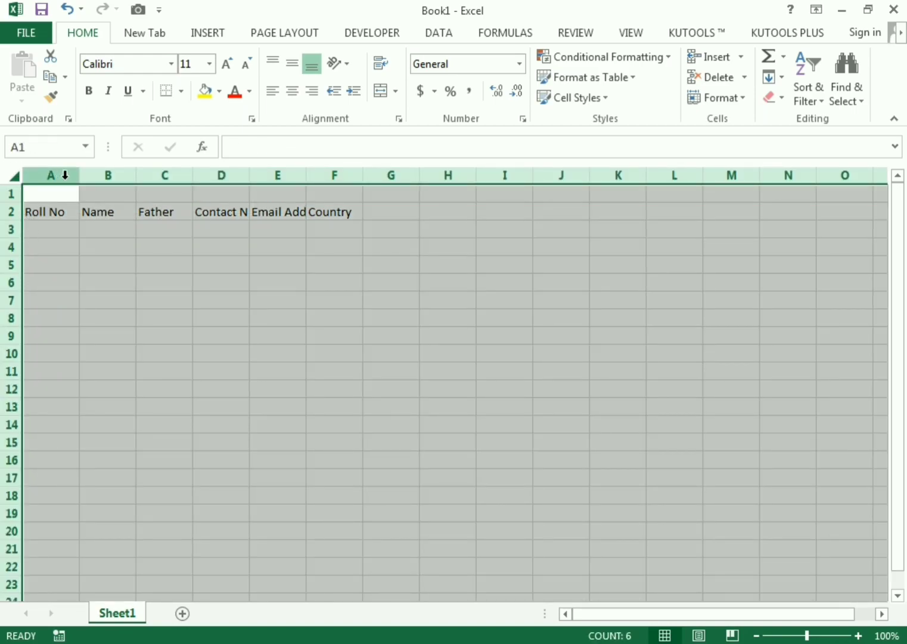
{"action": "left_click_drag", "start_coordinate": [78, 177], "coordinate": [106, 180]}
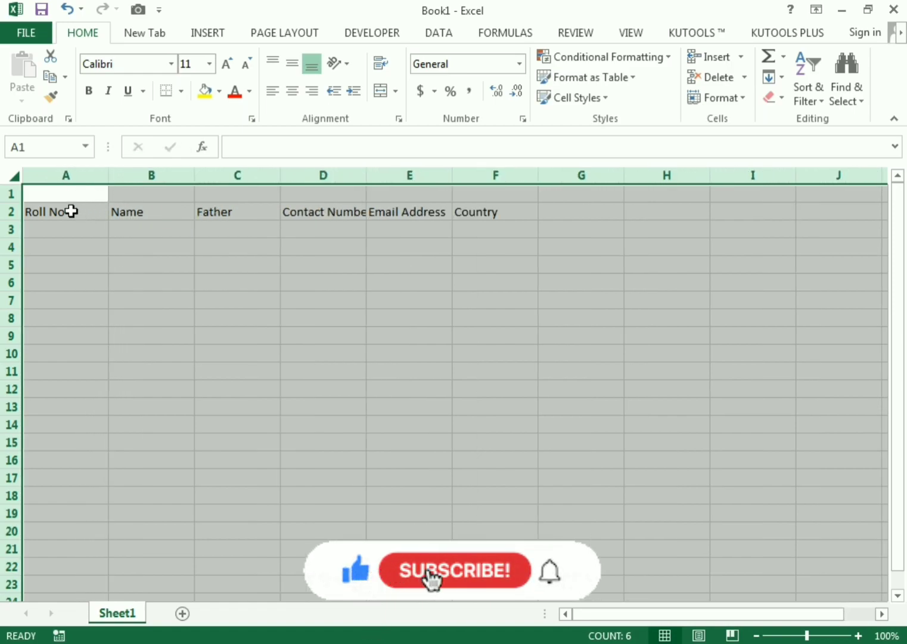
{"action": "left_click", "coordinate": [351, 277]}
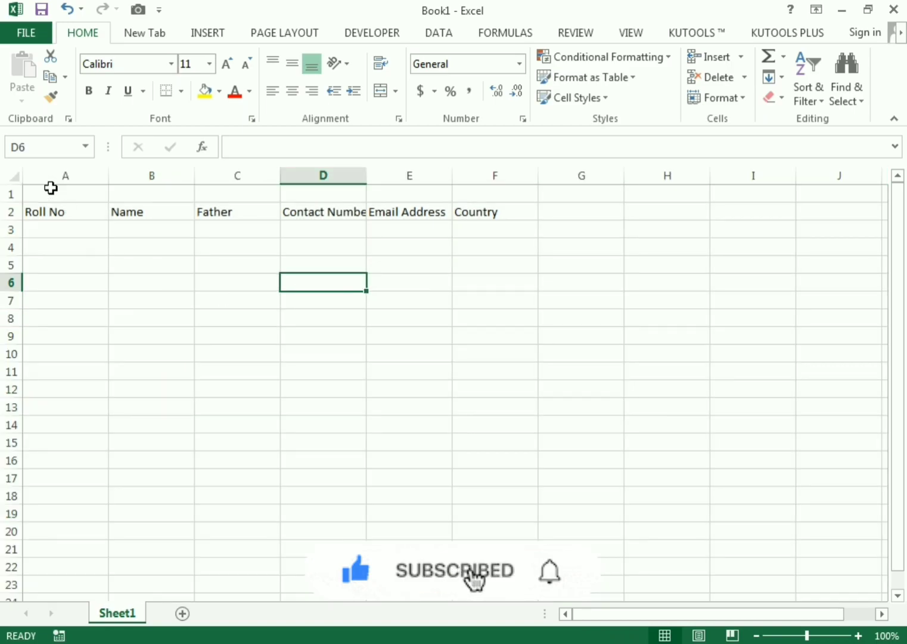
- Centre the header texts in rows 1–2 and autofit column D to Contact Number
{"action": "left_click_drag", "start_coordinate": [49, 188], "coordinate": [490, 211]}
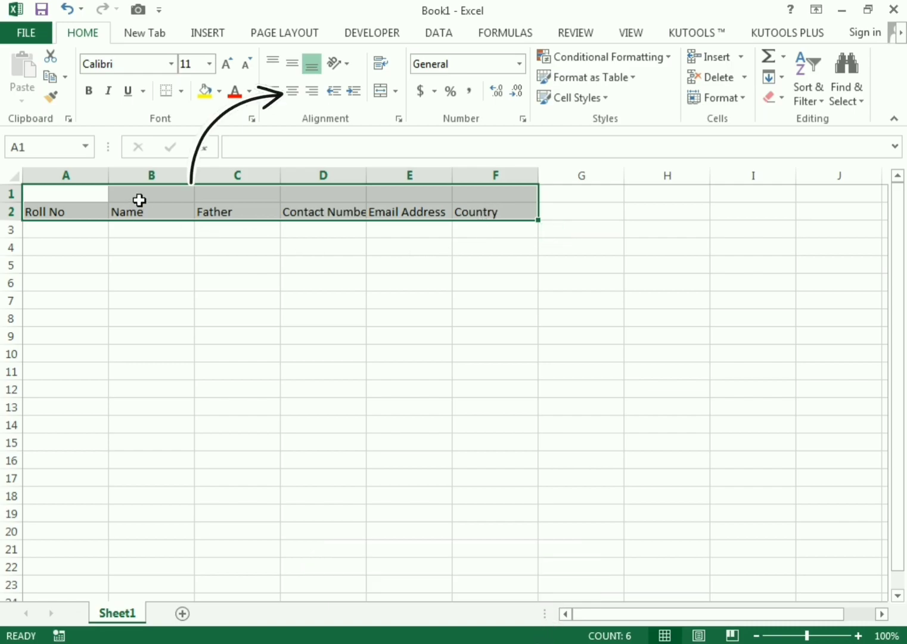
{"action": "left_click", "coordinate": [293, 92]}
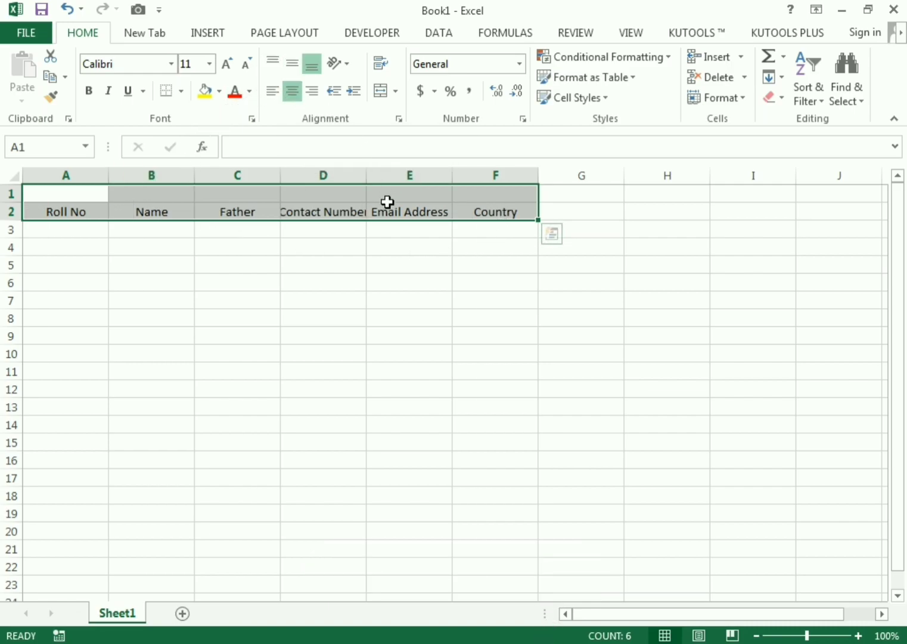
{"action": "double_click", "coordinate": [365, 176]}
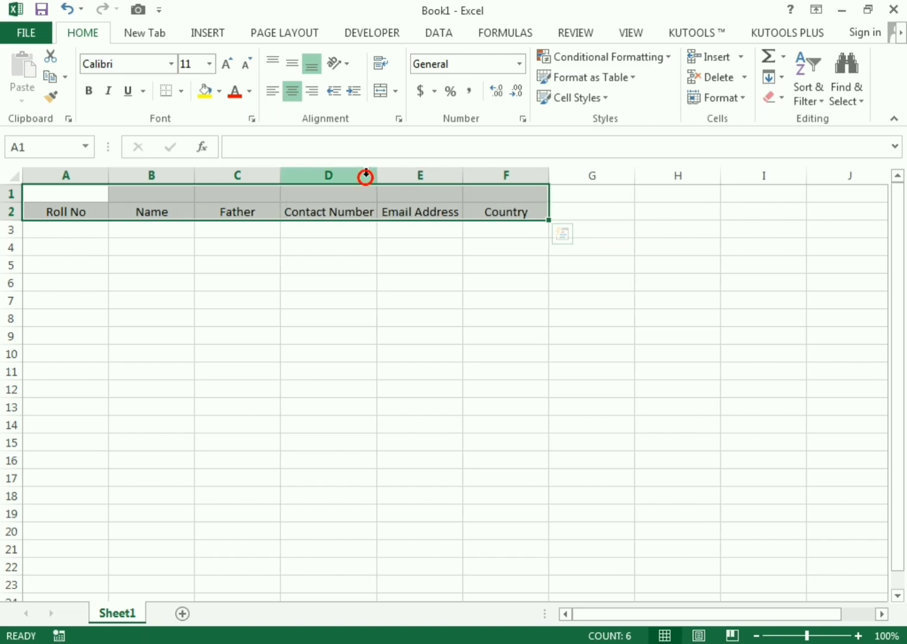
{"action": "left_click", "coordinate": [613, 264]}
- Centre the table block from the headers to row 17 horizontally and vertically
{"action": "left_click_drag", "start_coordinate": [83, 207], "coordinate": [508, 474]}
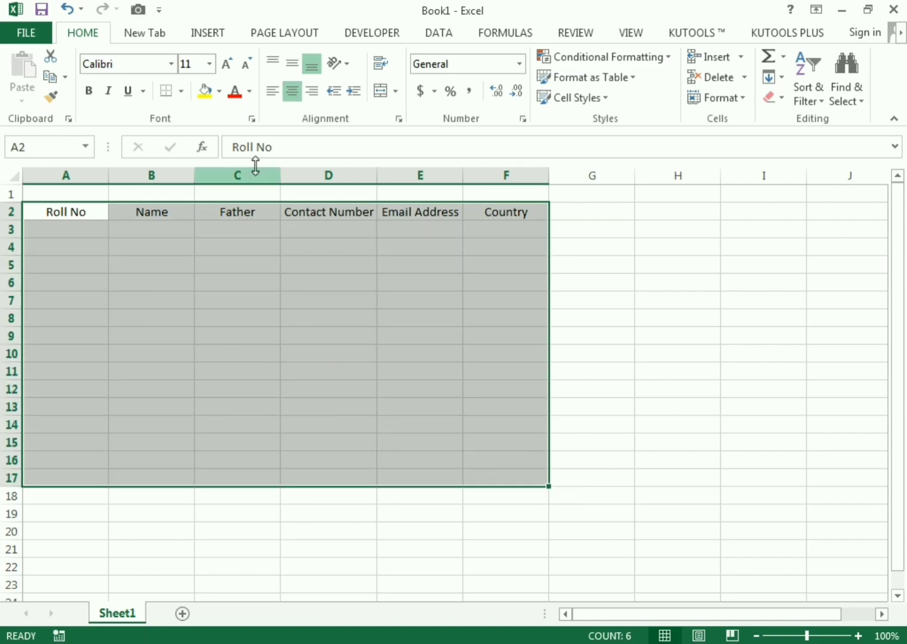
{"action": "left_click", "coordinate": [291, 91]}
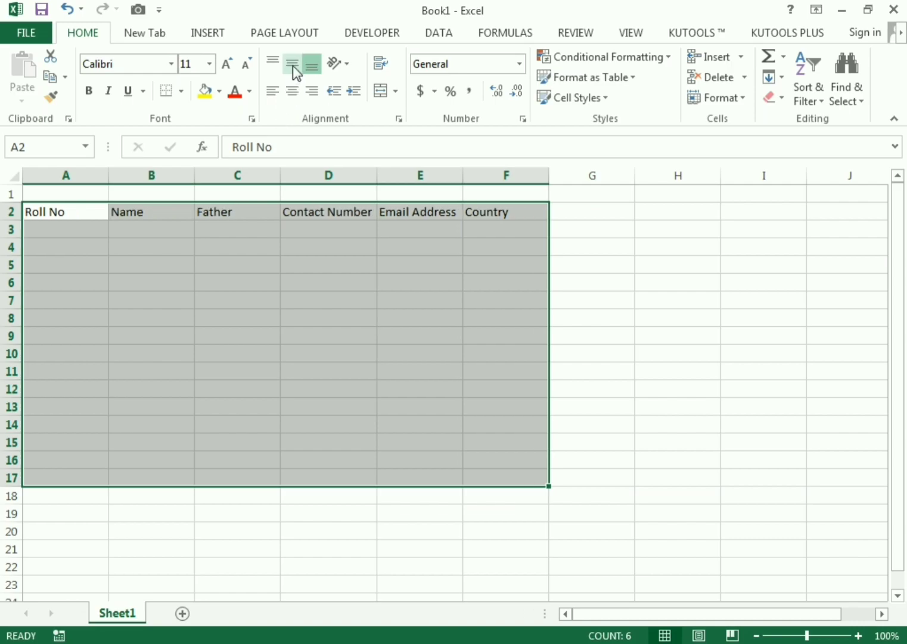
{"action": "left_click", "coordinate": [293, 70]}
{"action": "left_click", "coordinate": [293, 93]}
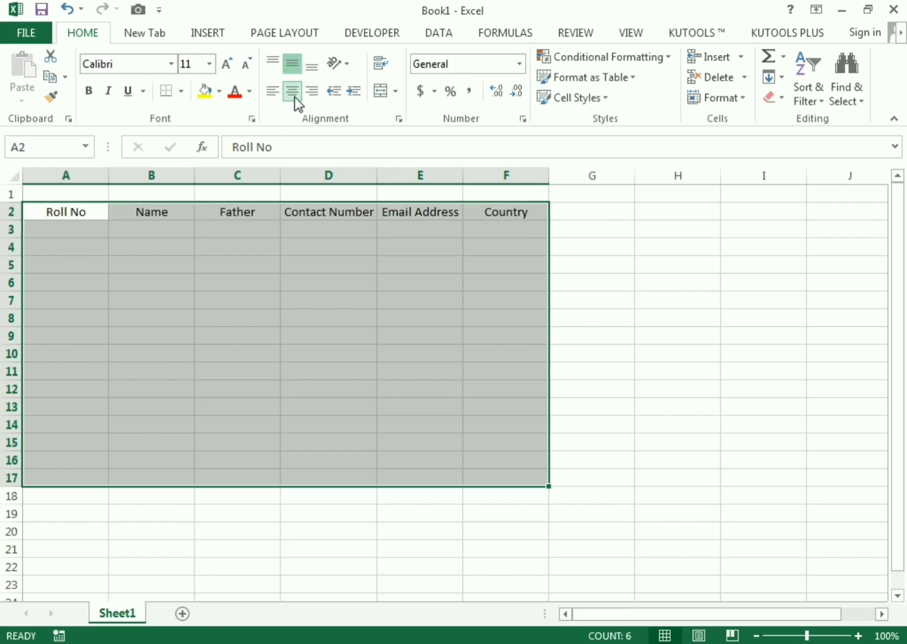
{"action": "left_click", "coordinate": [489, 351]}
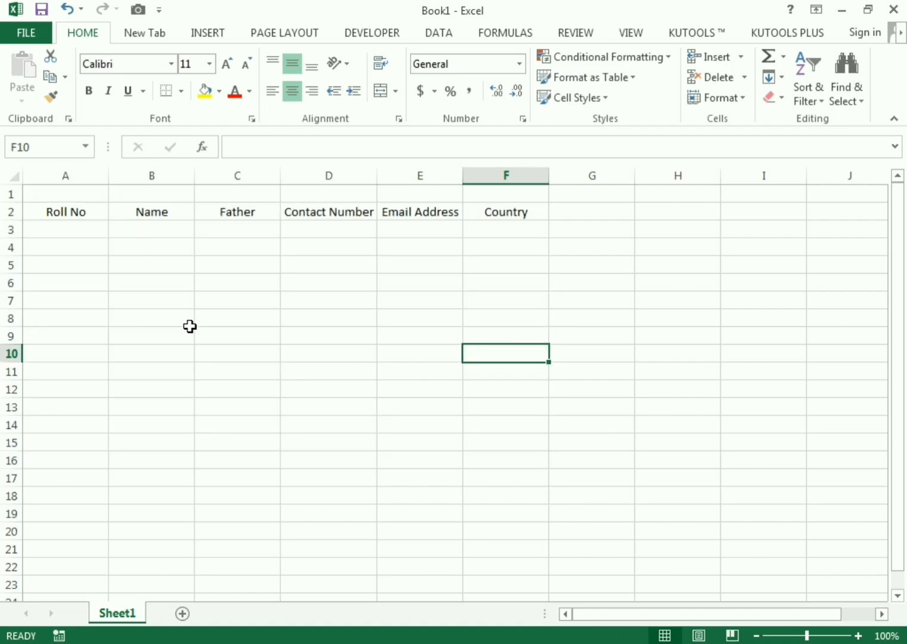
- Insert a blank row above the header row
{"action": "right_click", "coordinate": [9, 193]}
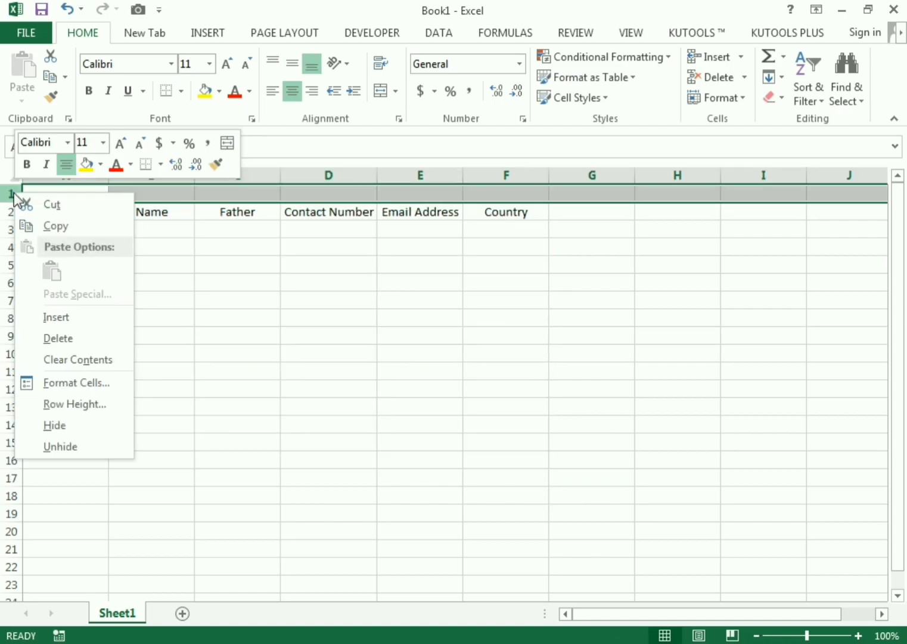
{"action": "left_click", "coordinate": [55, 317]}
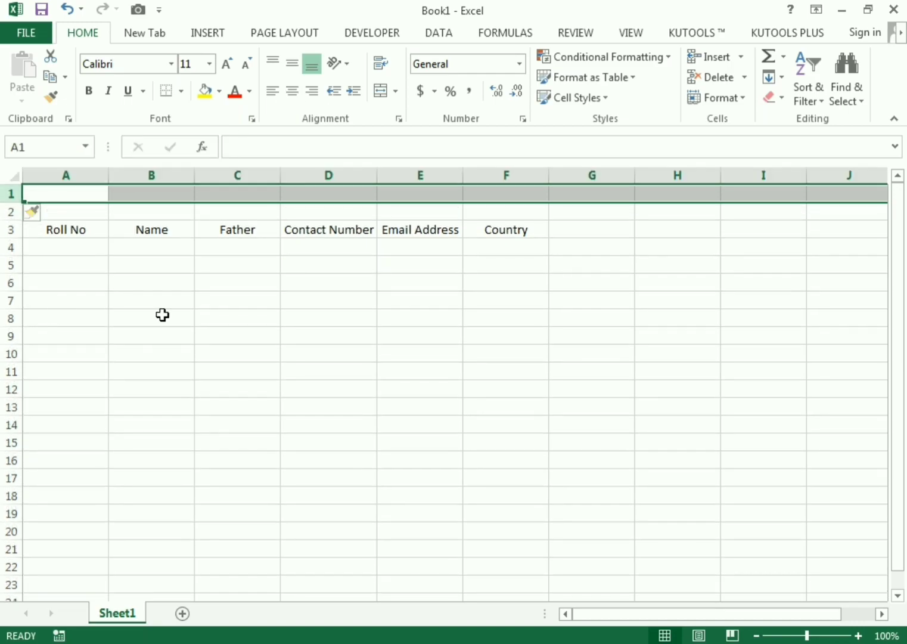
{"action": "left_click", "coordinate": [491, 395]}
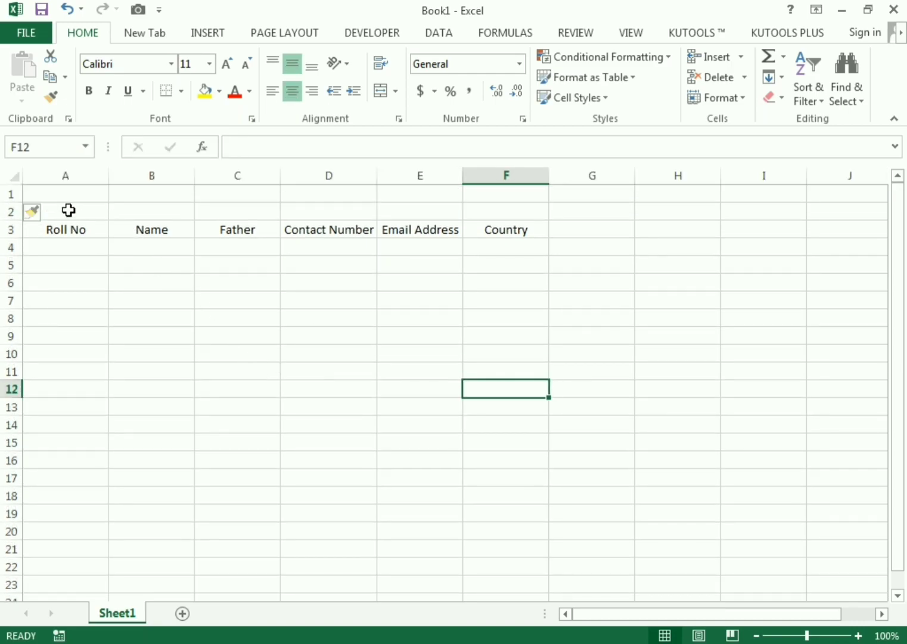
- Merge A2:F2 and enter the title 'Employee Data Base'
{"action": "left_click_drag", "start_coordinate": [77, 210], "coordinate": [468, 210]}
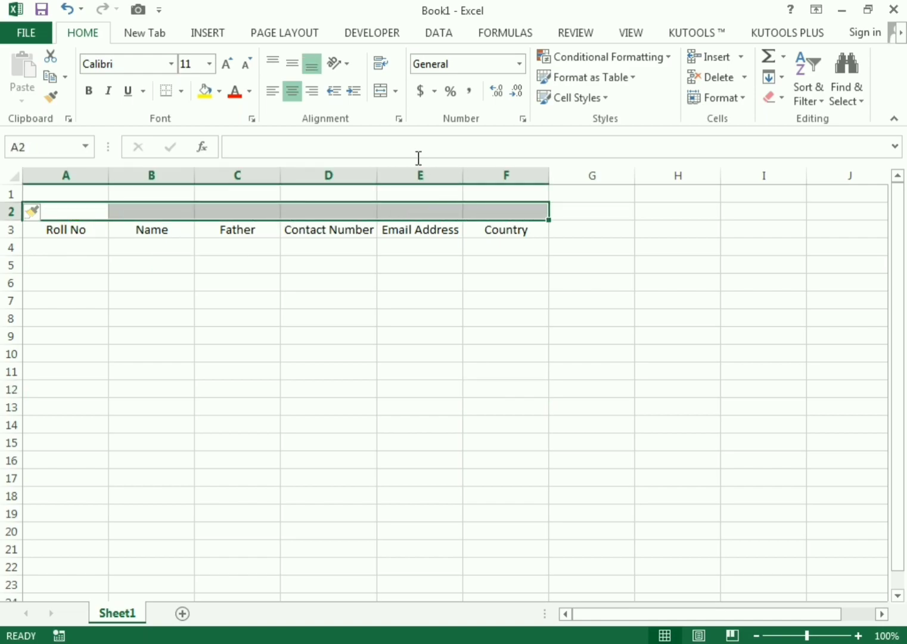
{"action": "left_click", "coordinate": [382, 91]}
{"action": "type", "text": "E"}
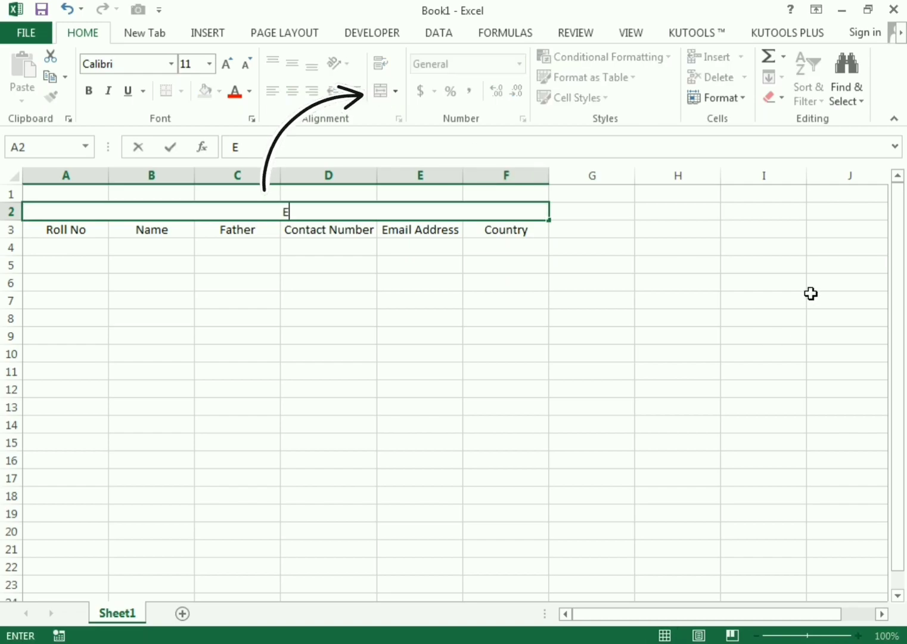
{"action": "type", "text": "mployee"}
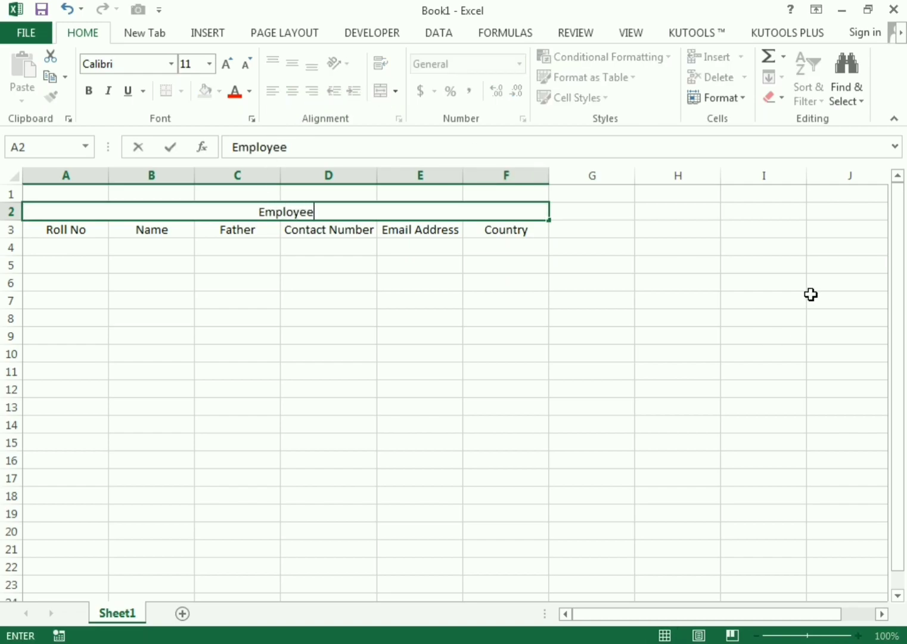
{"action": "type", "text": " Data"}
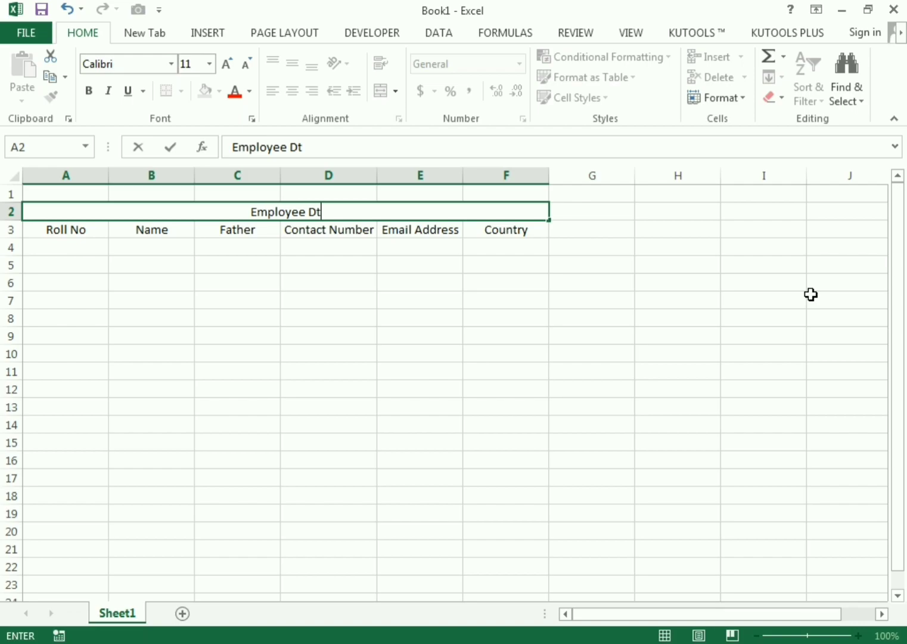
{"action": "type", "text": " Base"}
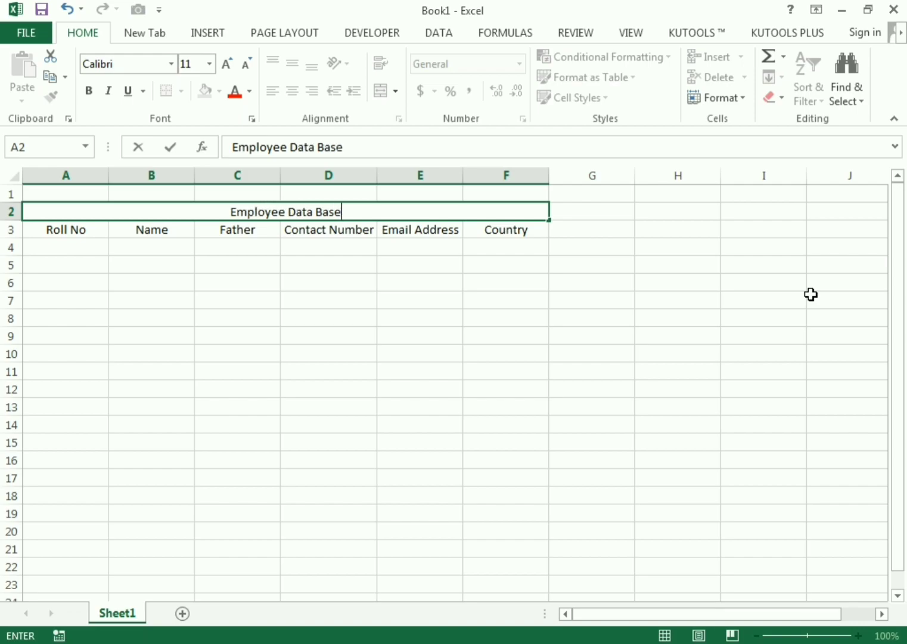
{"action": "key", "text": "Return"}
- Raise the title row to about 39 points and centre the title vertically
{"action": "left_click", "coordinate": [383, 211]}
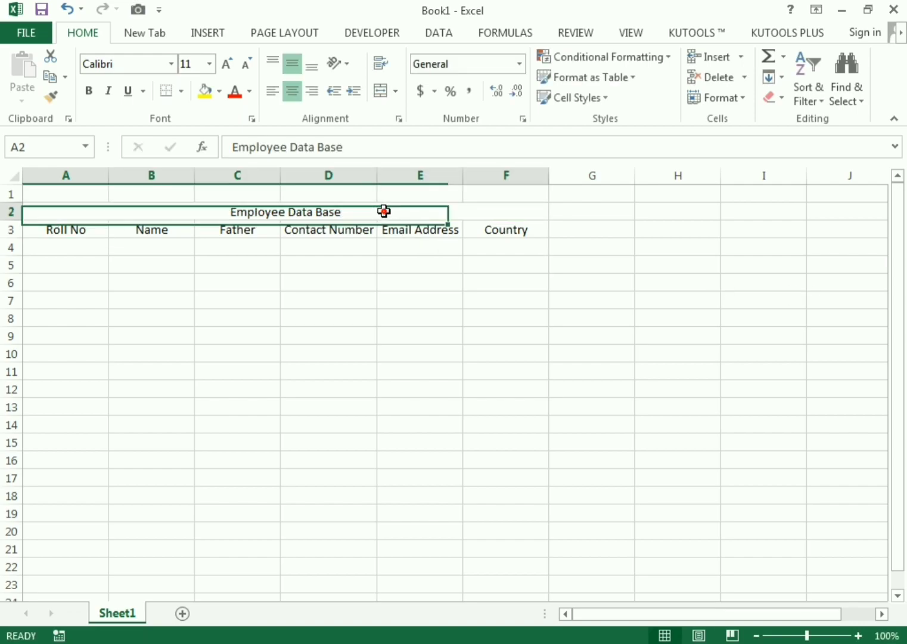
{"action": "left_click_drag", "start_coordinate": [7, 220], "coordinate": [7, 248]}
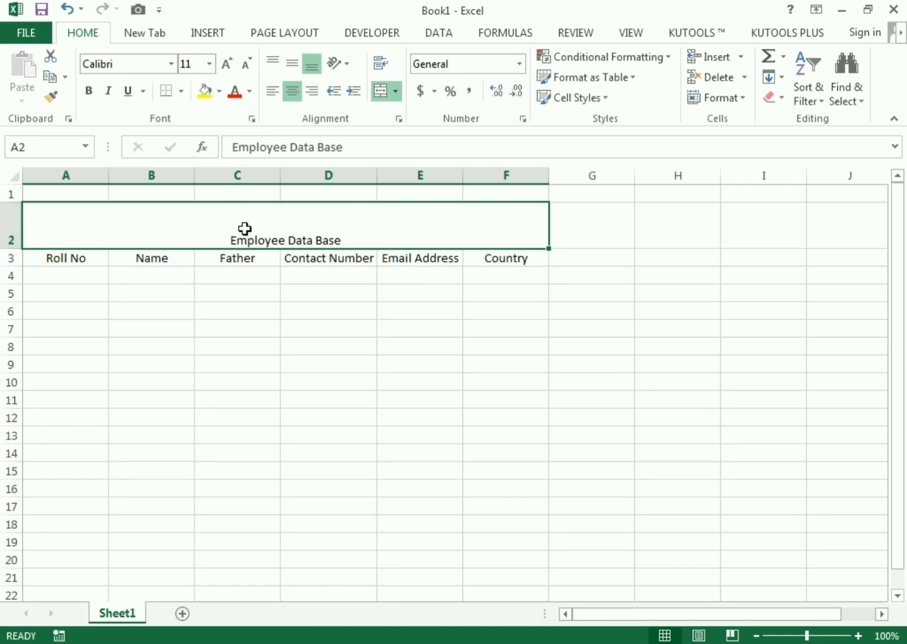
{"action": "left_click", "coordinate": [290, 63]}
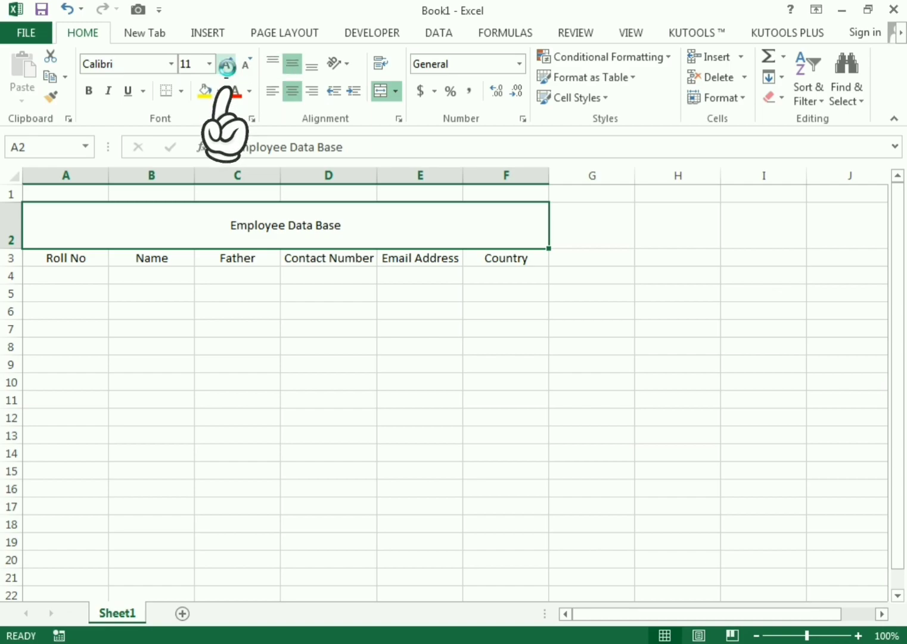
- Set the title text to bold, size 36
{"action": "left_click", "coordinate": [226, 65]}
{"action": "left_click", "coordinate": [226, 64]}
{"action": "left_click", "coordinate": [226, 64]}
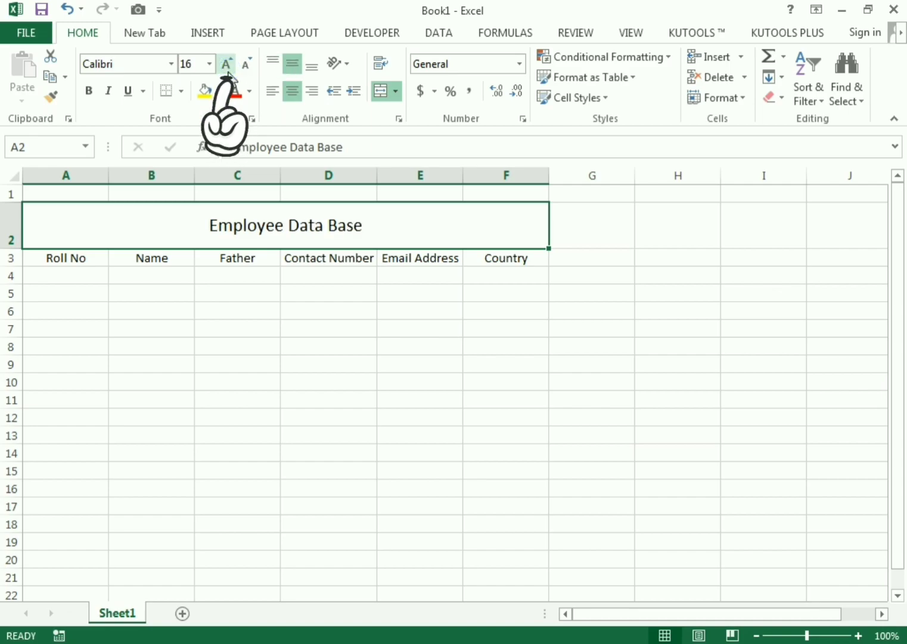
{"action": "left_click", "coordinate": [226, 64]}
{"action": "left_click", "coordinate": [226, 64]}
{"action": "left_click", "coordinate": [227, 65]}
{"action": "left_click", "coordinate": [227, 67]}
{"action": "left_click", "coordinate": [228, 67]}
{"action": "left_click", "coordinate": [227, 67]}
{"action": "left_click", "coordinate": [228, 66]}
{"action": "left_click", "coordinate": [227, 67]}
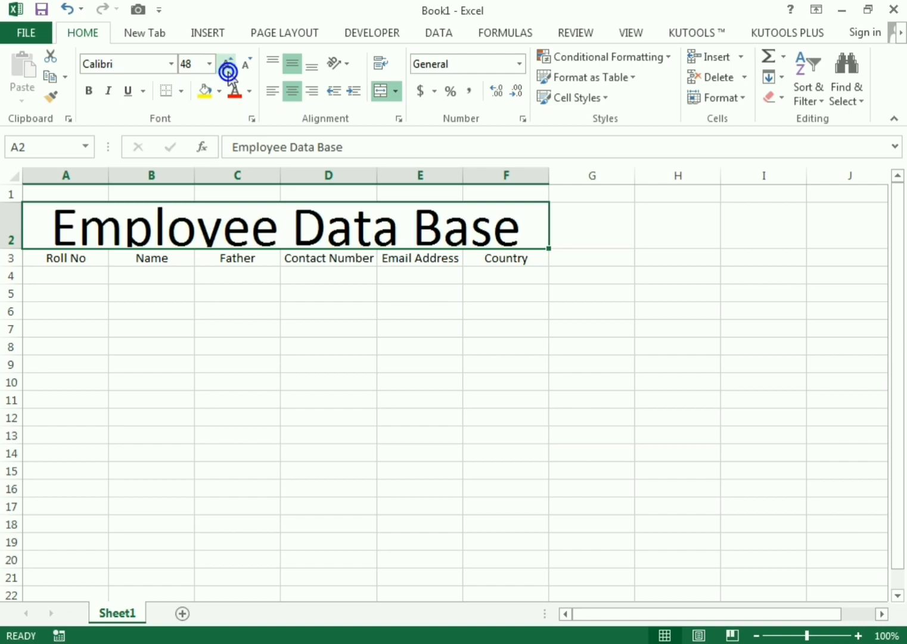
{"action": "left_click", "coordinate": [250, 67]}
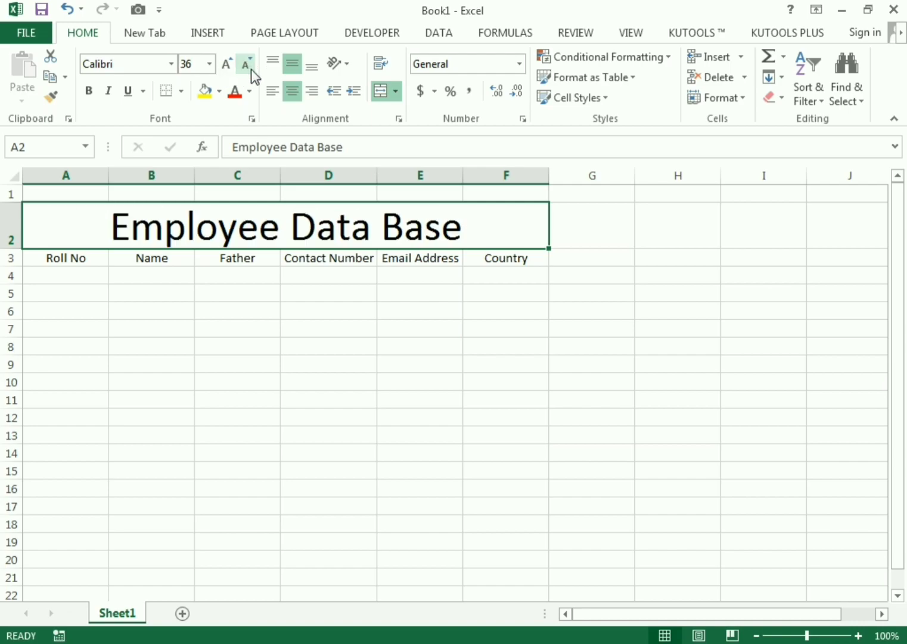
{"action": "left_click", "coordinate": [90, 93]}
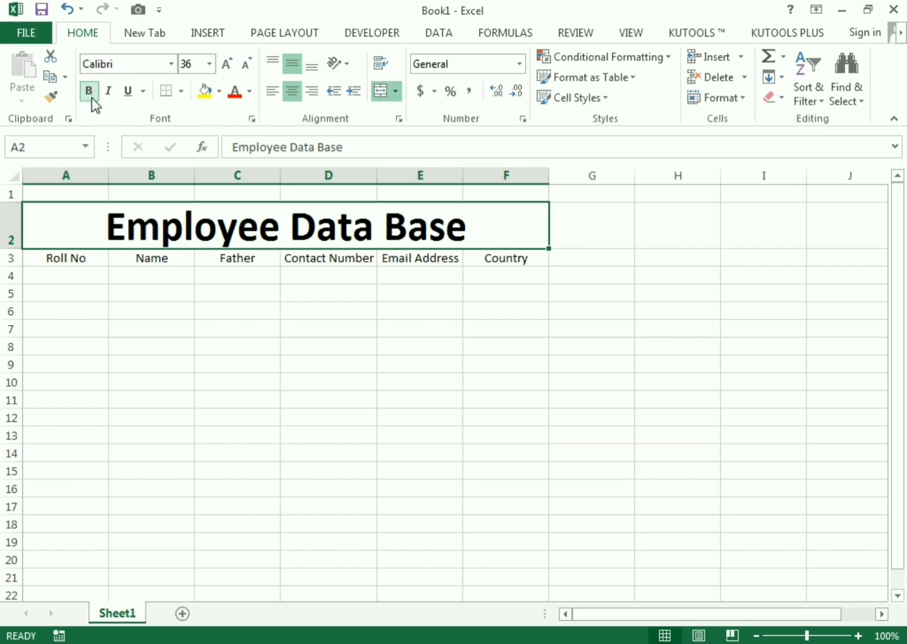
- Give the title banner a black fill with white text
{"action": "left_click", "coordinate": [220, 92]}
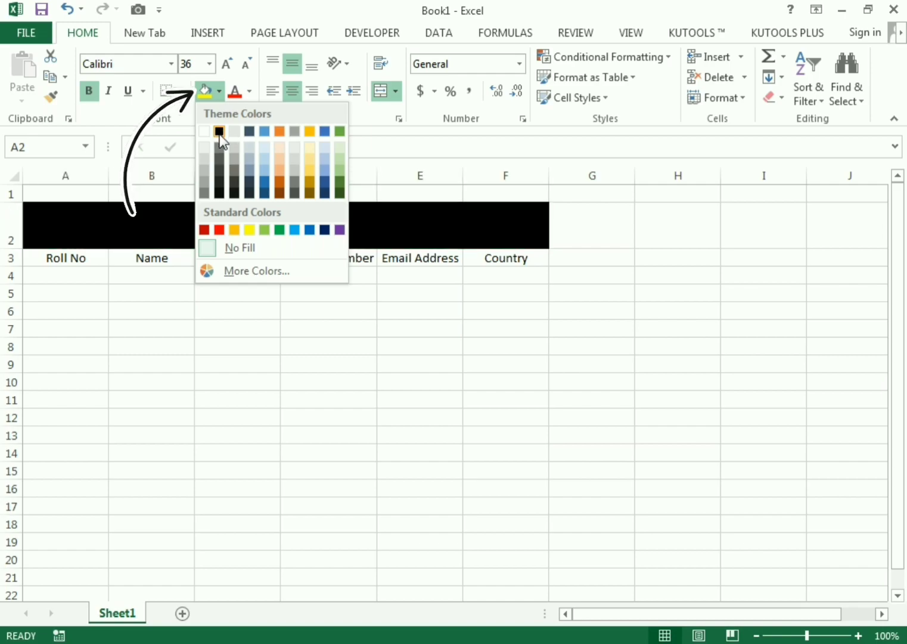
{"action": "left_click", "coordinate": [219, 132]}
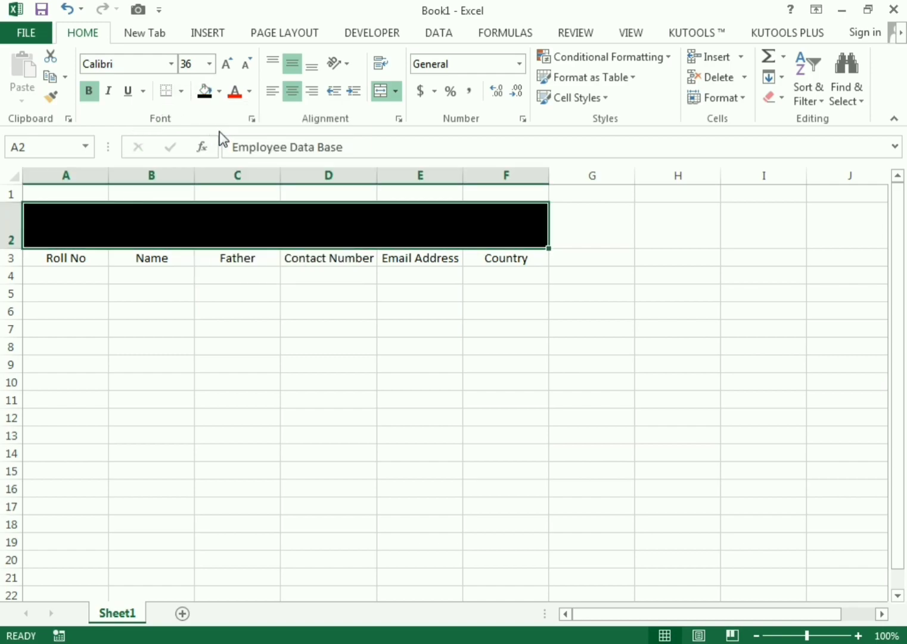
{"action": "left_click", "coordinate": [249, 91]}
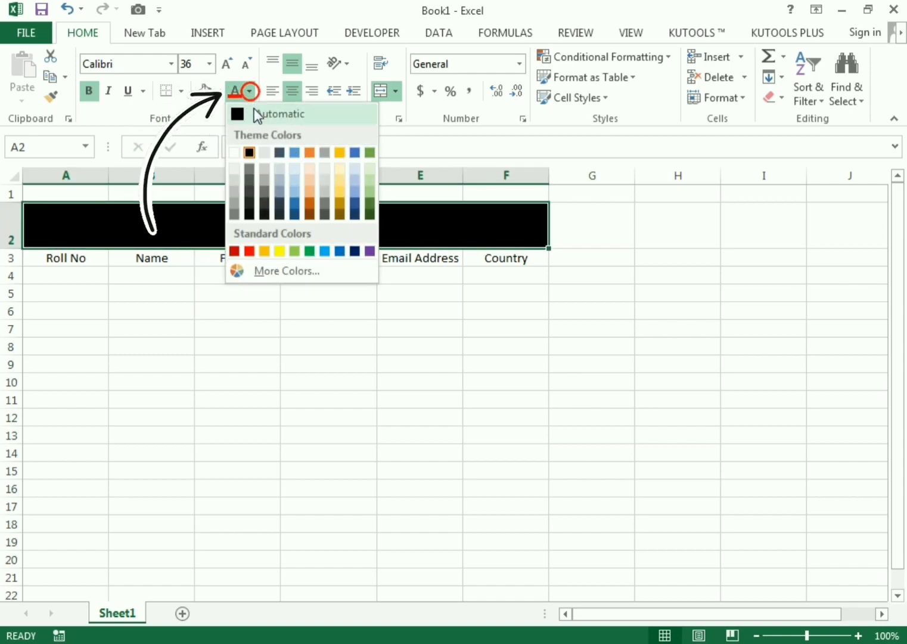
{"action": "left_click", "coordinate": [233, 154]}
- Make the title row slightly taller
{"action": "left_click", "coordinate": [541, 364]}
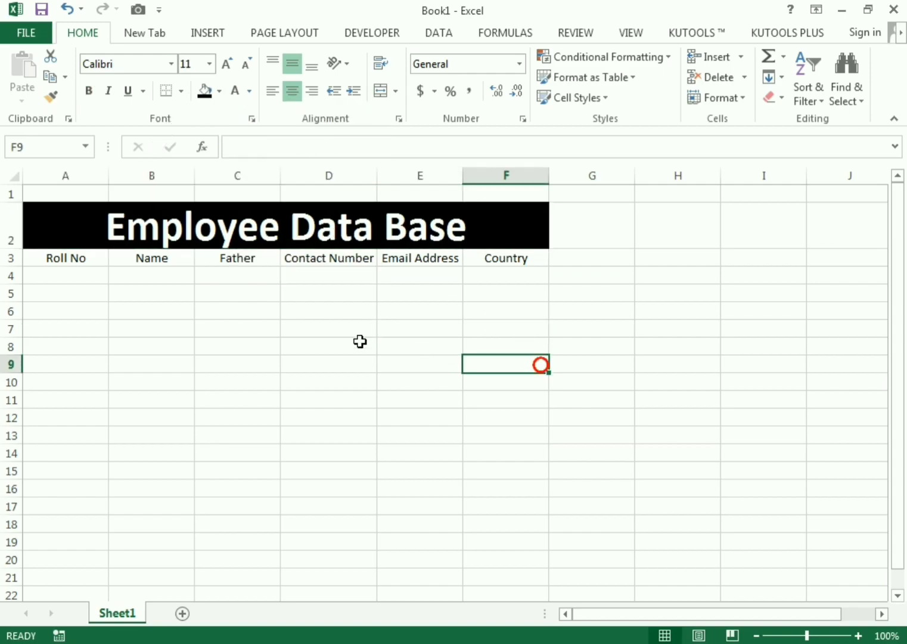
{"action": "left_click_drag", "start_coordinate": [16, 247], "coordinate": [16, 249]}
{"action": "left_click", "coordinate": [659, 317]}
{"action": "left_click_drag", "start_coordinate": [87, 258], "coordinate": [521, 263]}
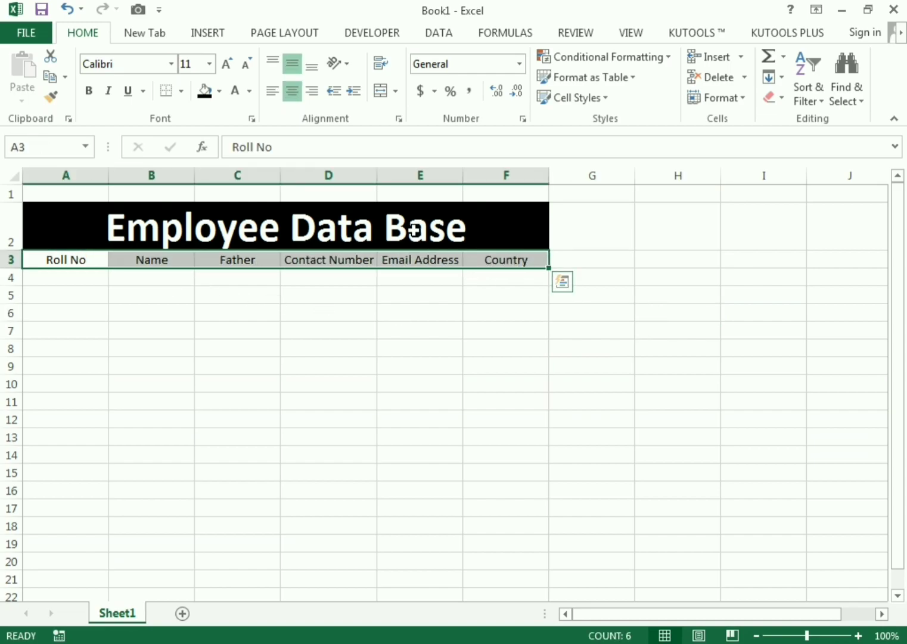
- Fill the A3:F3 headers green with bold white text
{"action": "left_click", "coordinate": [220, 91]}
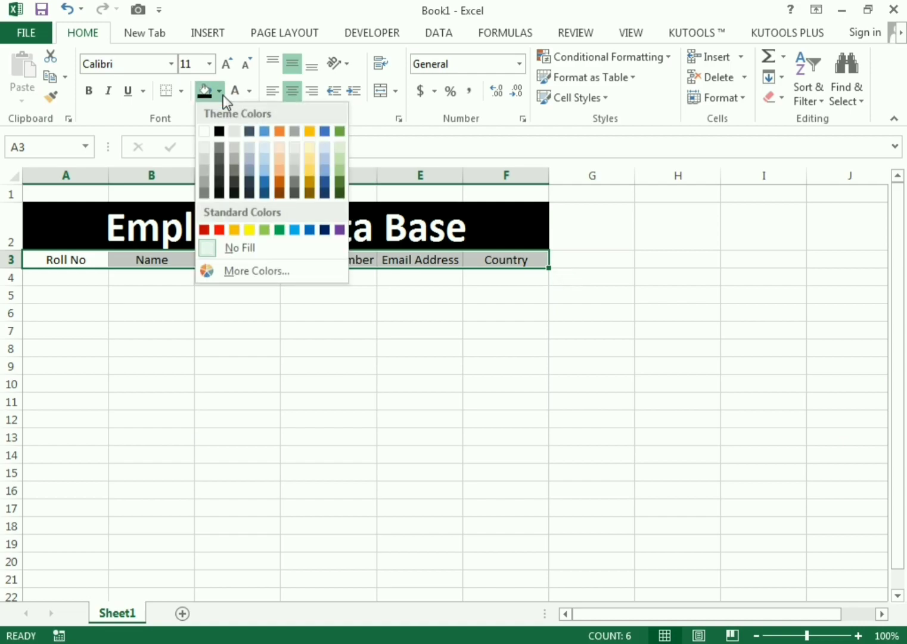
{"action": "left_click", "coordinate": [280, 229]}
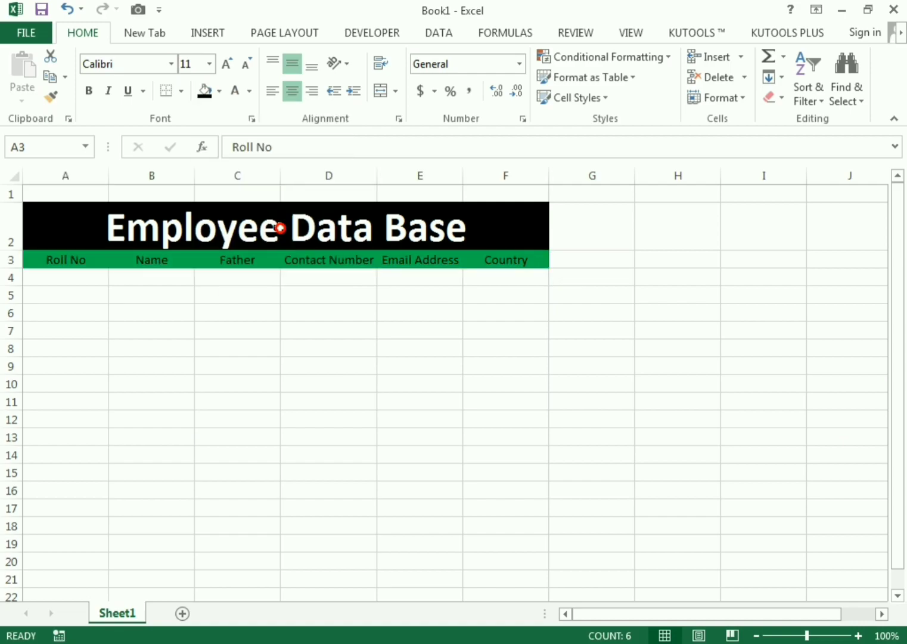
{"action": "left_click", "coordinate": [235, 91]}
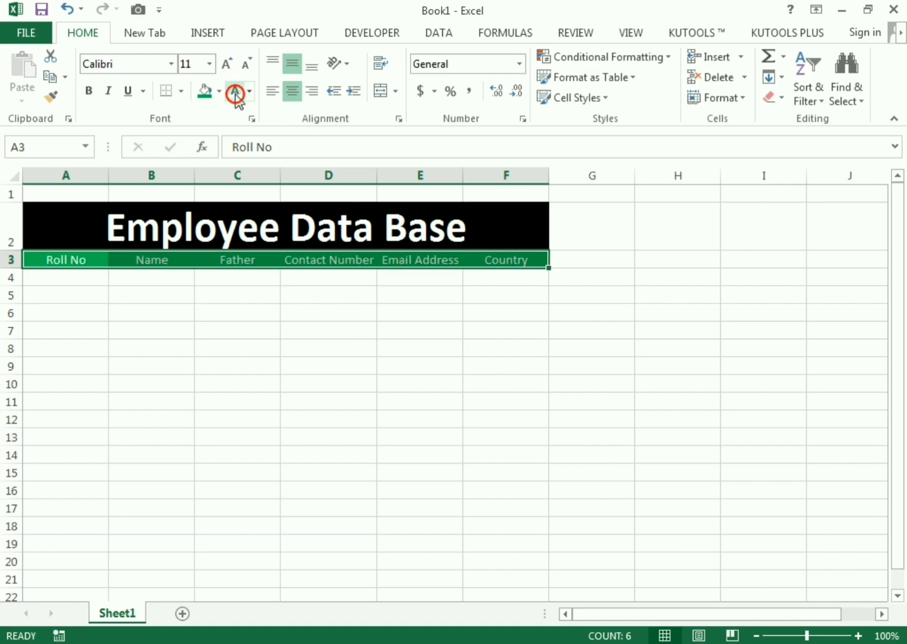
{"action": "left_click", "coordinate": [89, 91]}
{"action": "left_click", "coordinate": [340, 342]}
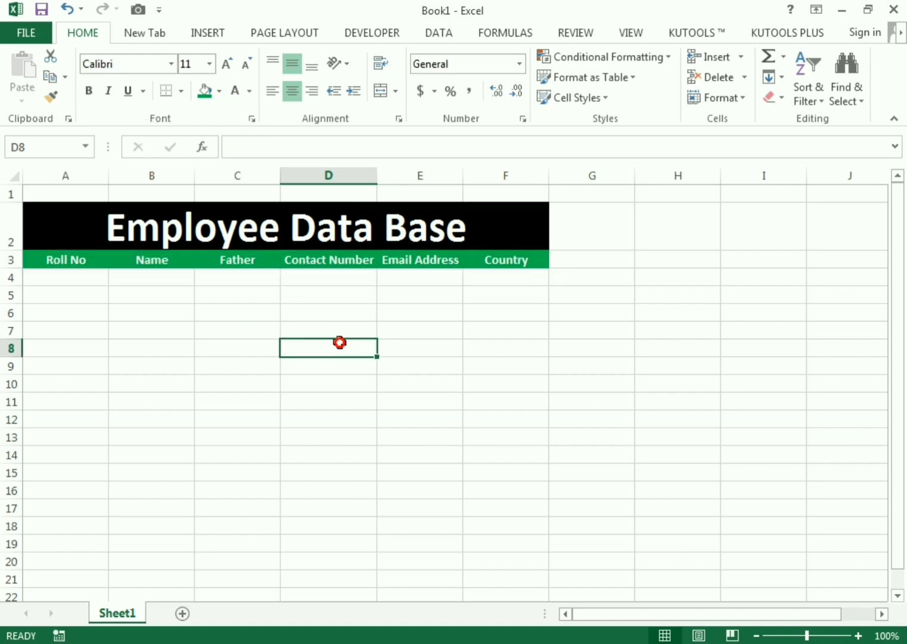
{"action": "left_click", "coordinate": [408, 260]}
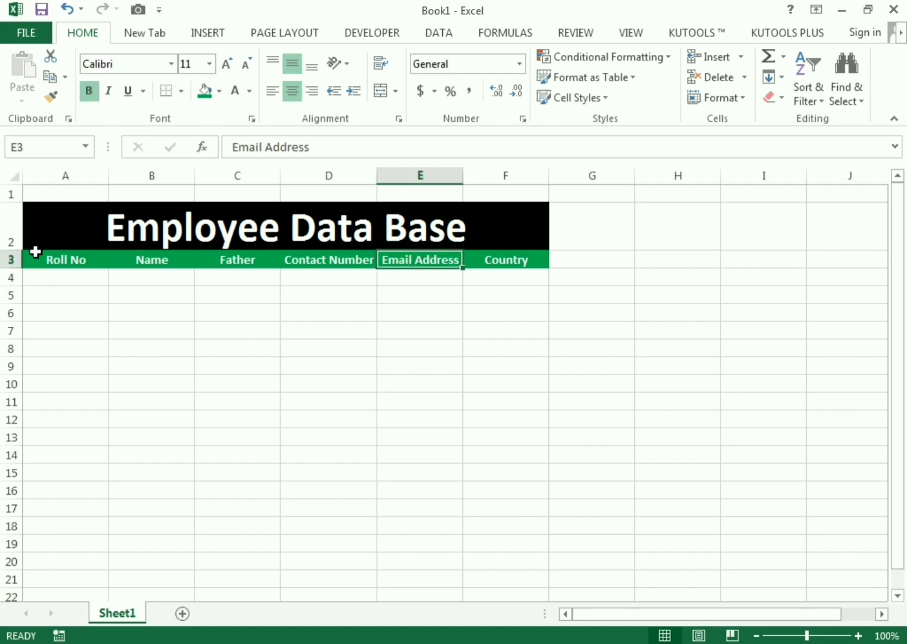
- Apply All Borders to the table range A3:F16
{"action": "left_click_drag", "start_coordinate": [34, 256], "coordinate": [515, 484]}
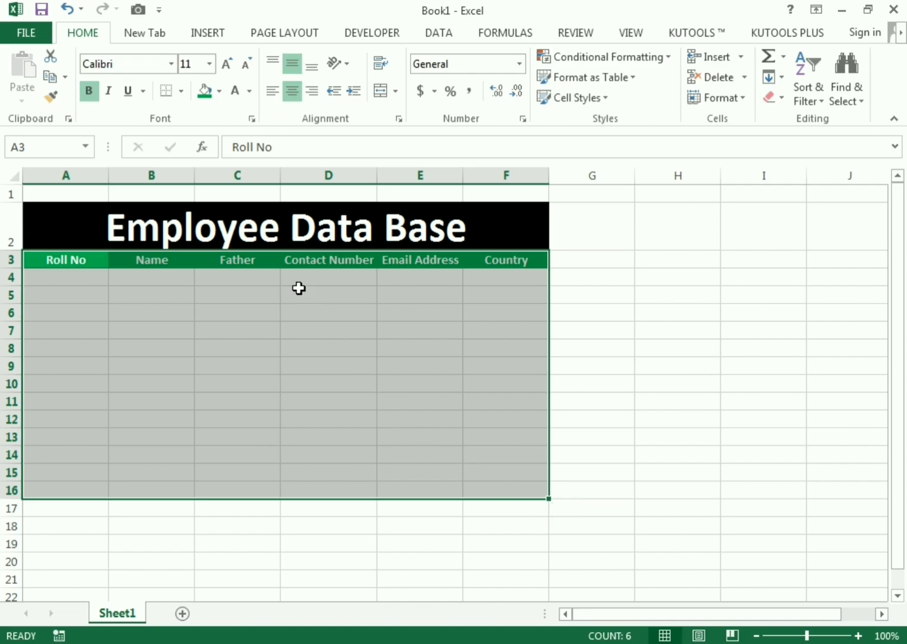
{"action": "left_click", "coordinate": [182, 91]}
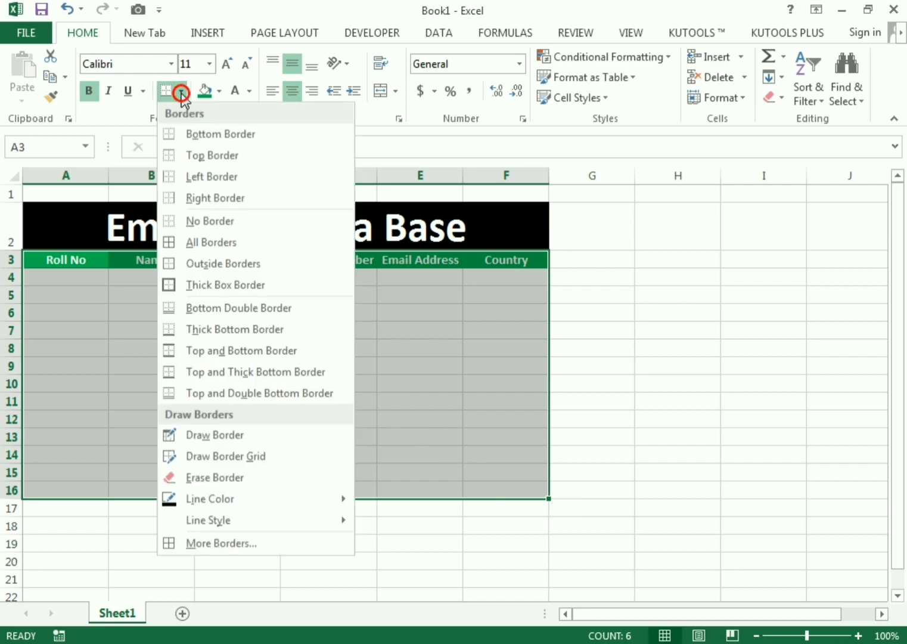
{"action": "left_click", "coordinate": [203, 244]}
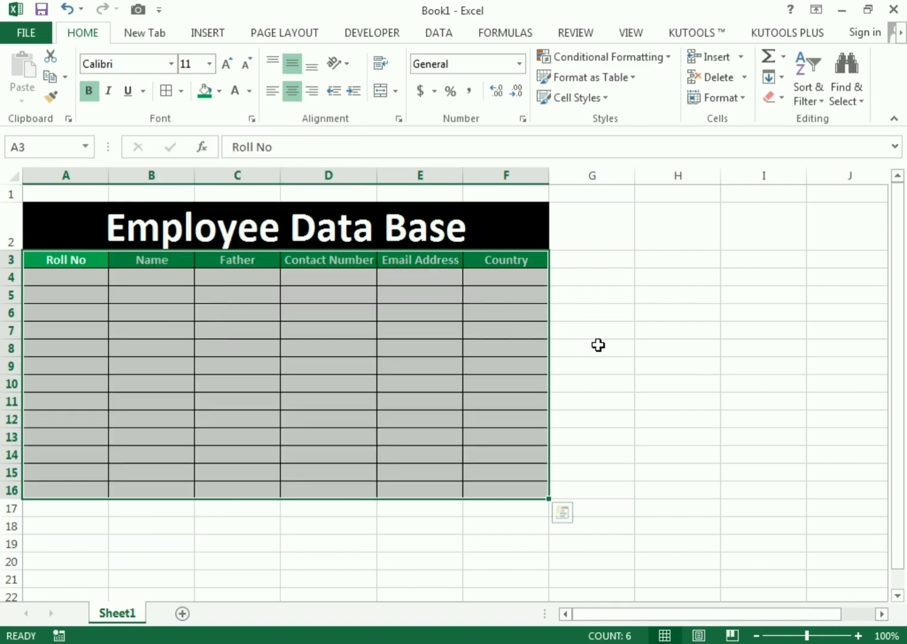
{"action": "left_click", "coordinate": [602, 346]}
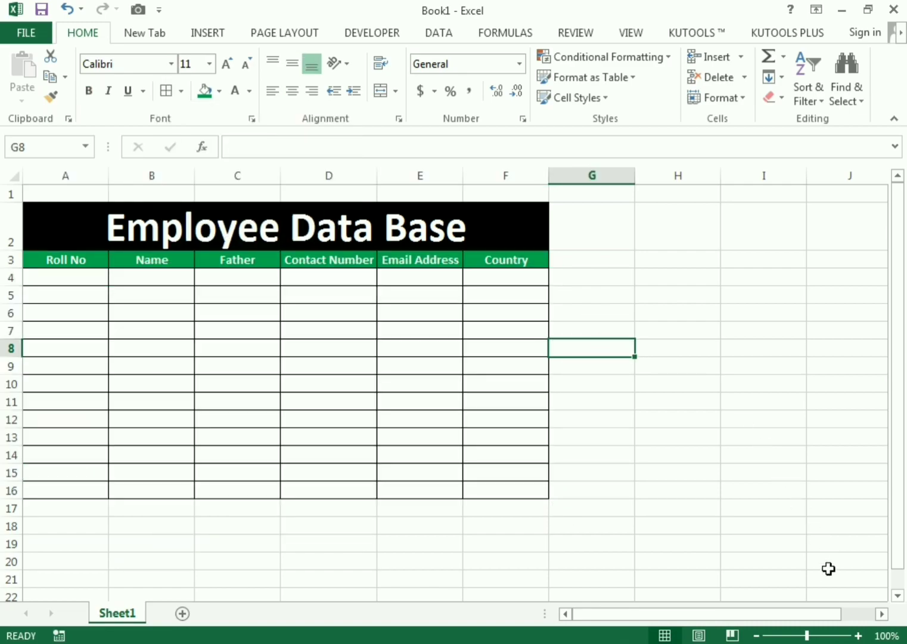
- Zoom the sheet in to 120%
{"action": "left_click", "coordinate": [858, 636]}
{"action": "left_click", "coordinate": [859, 635]}
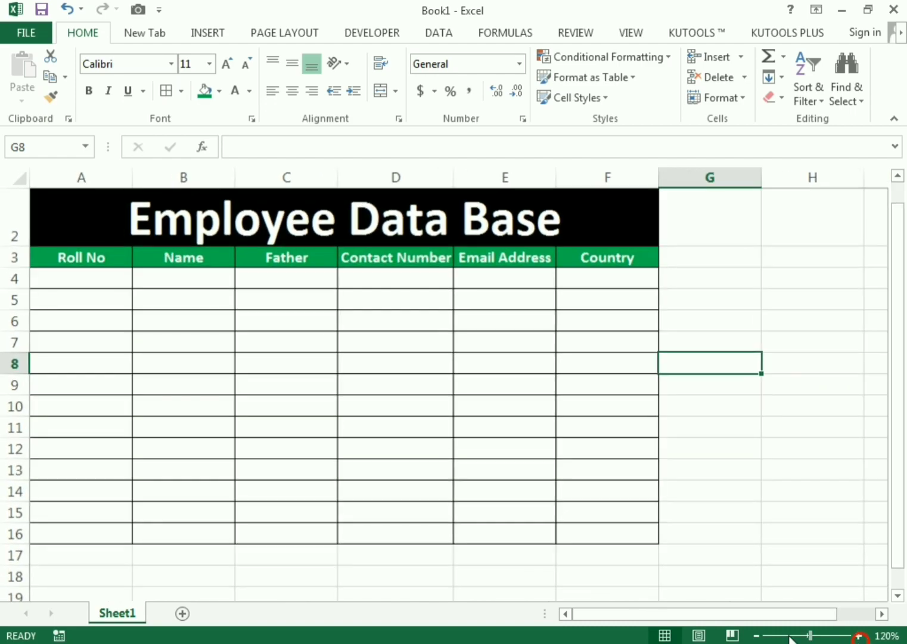
{"action": "left_click_drag", "start_coordinate": [674, 613], "coordinate": [599, 618]}
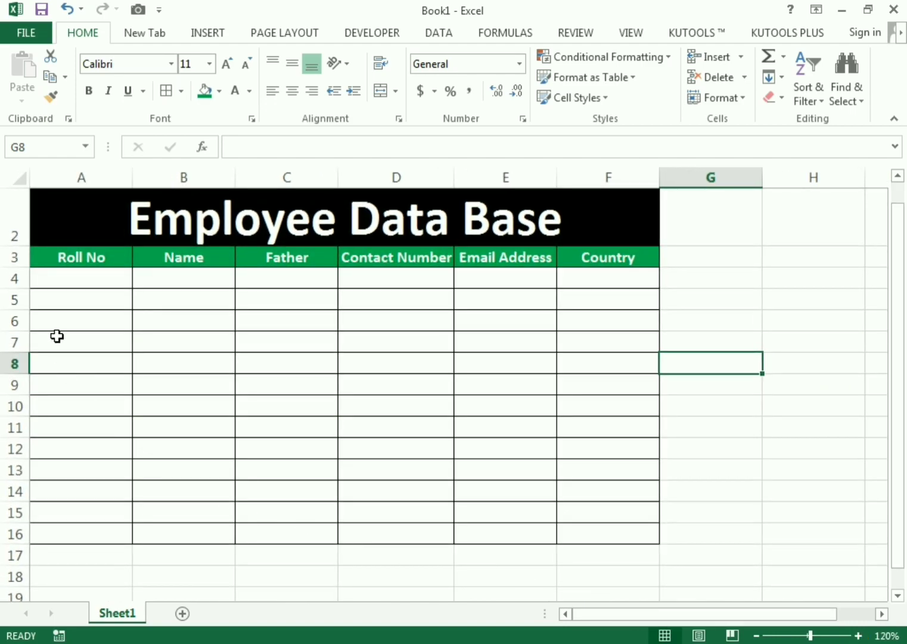
- Insert a blank column A before the table and narrow it to about 1.86
{"action": "left_click", "coordinate": [54, 276]}
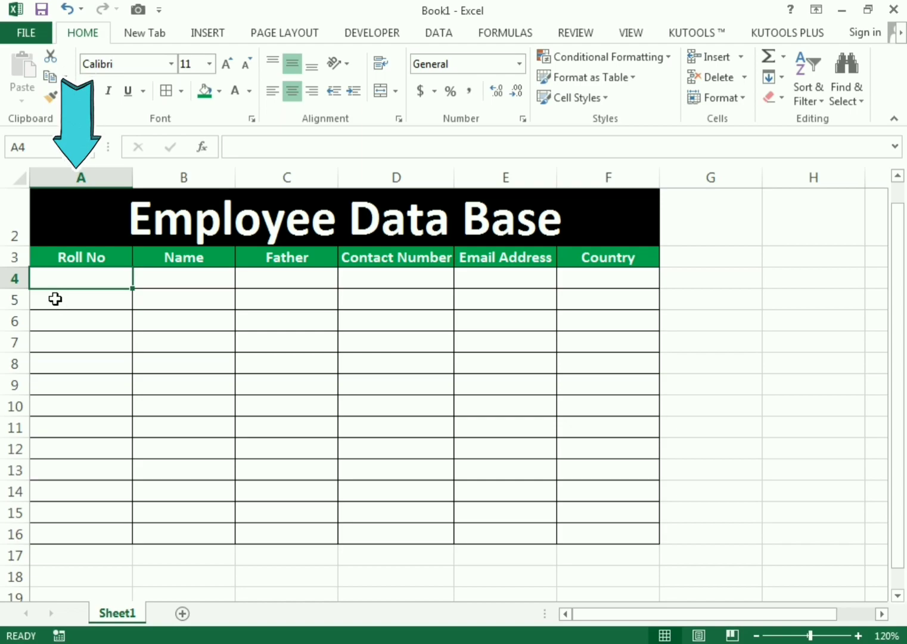
{"action": "right_click", "coordinate": [36, 180]}
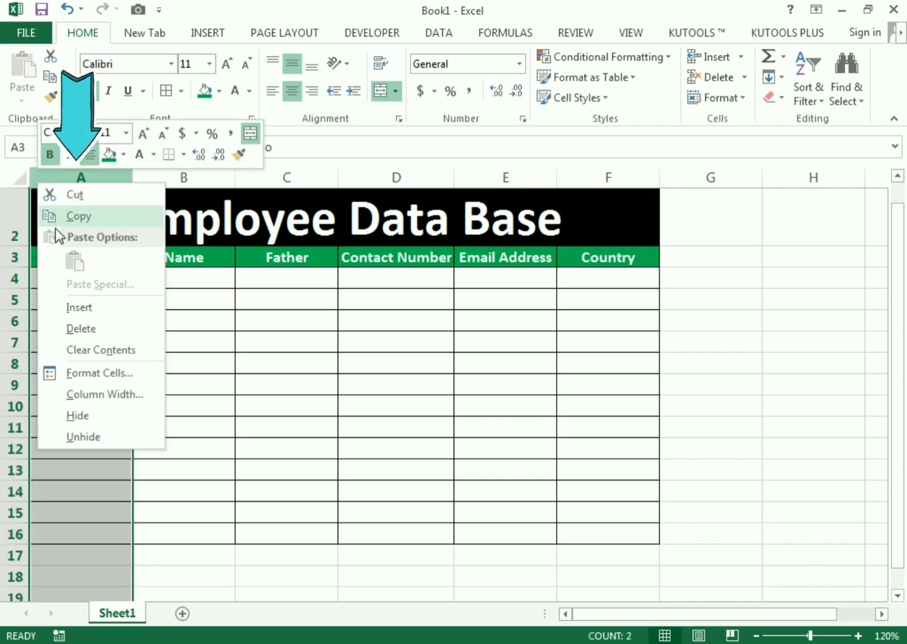
{"action": "left_click", "coordinate": [94, 309]}
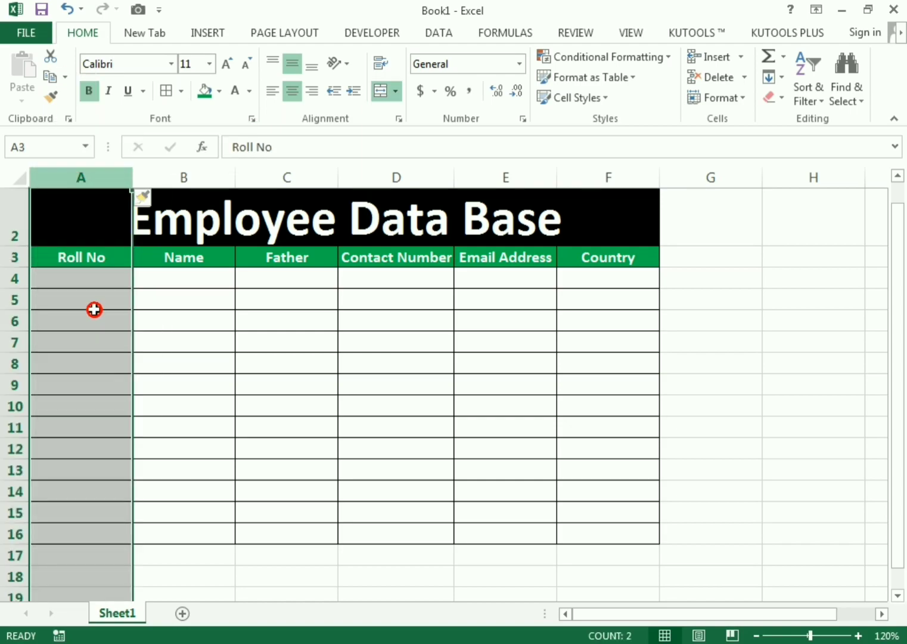
{"action": "left_click", "coordinate": [149, 177]}
{"action": "left_click_drag", "start_coordinate": [135, 176], "coordinate": [42, 177]}
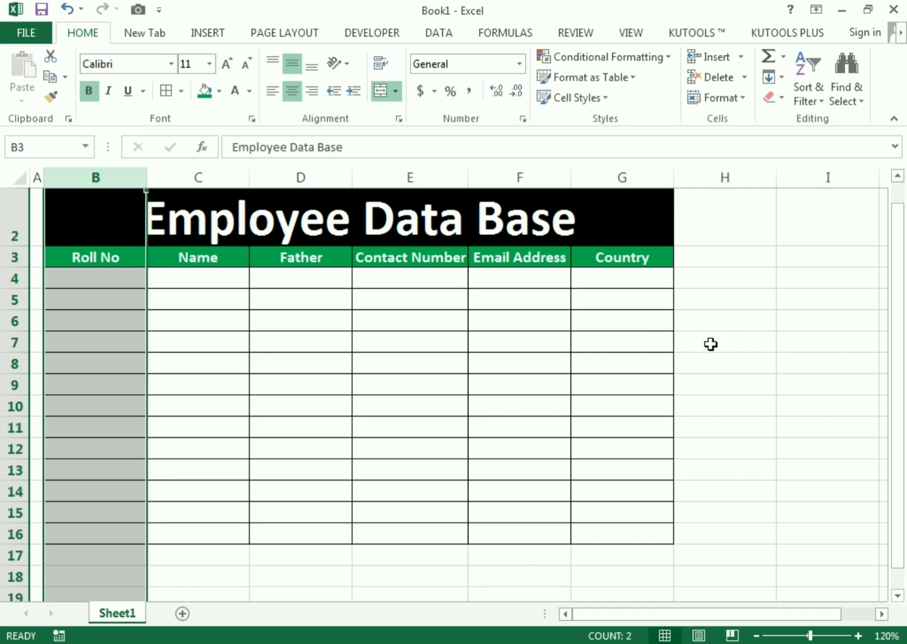
{"action": "left_click", "coordinate": [711, 344]}
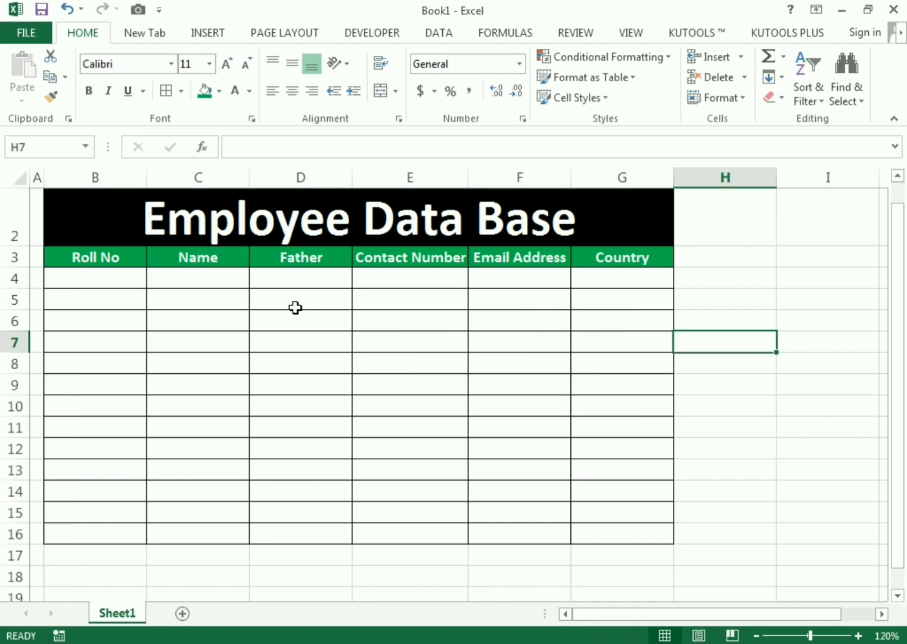
- Number the Roll No cells B4:B16 from 1001 to 1013 as a filled series
{"action": "left_click", "coordinate": [109, 278]}
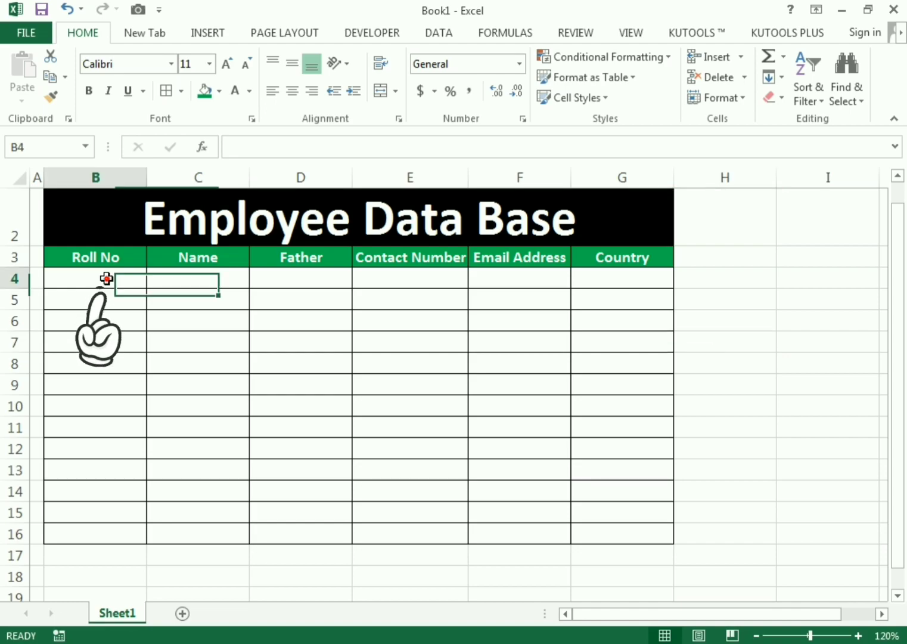
{"action": "type", "text": "1"}
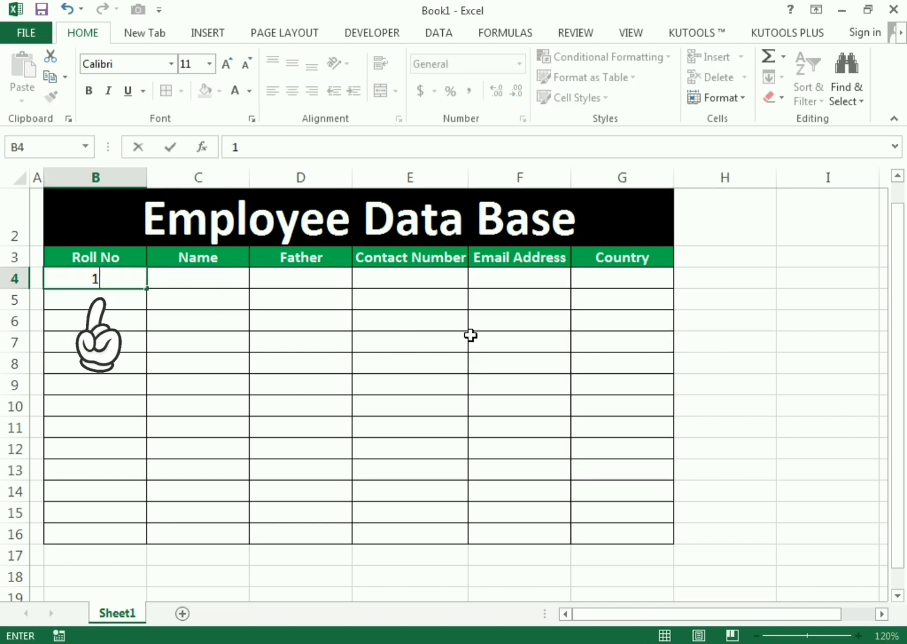
{"action": "type", "text": "001"}
{"action": "key", "text": "Return"}
{"action": "type", "text": "10"}
{"action": "key", "text": "Return"}
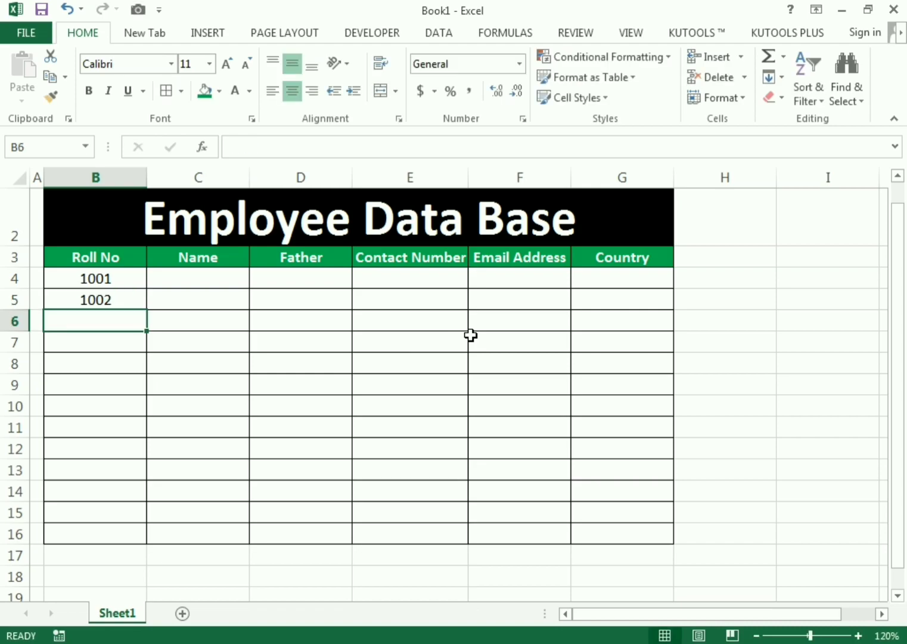
{"action": "left_click_drag", "start_coordinate": [138, 279], "coordinate": [134, 539]}
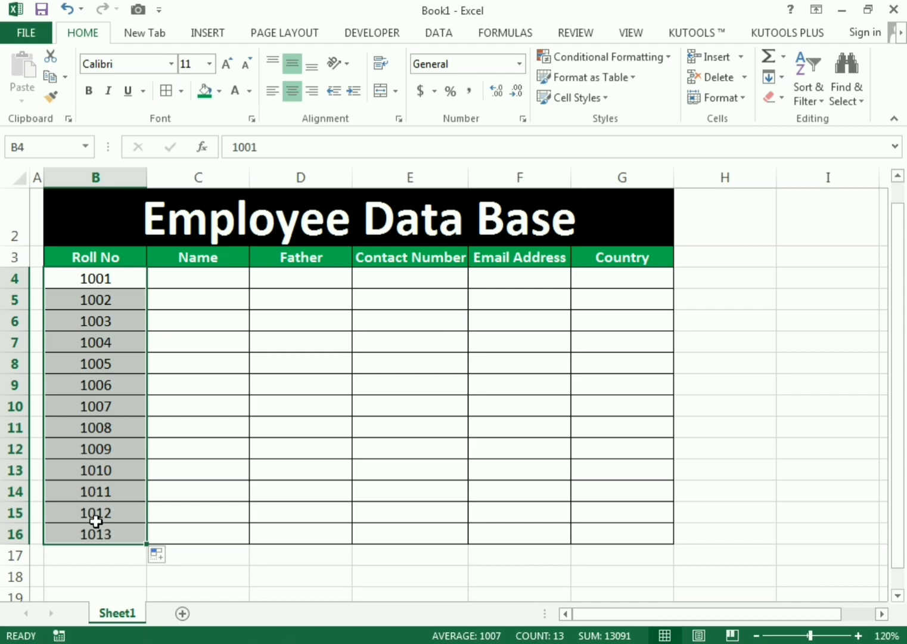
- Type employee names into the Name cells C4 through C10, fixing typos along the way
{"action": "left_click", "coordinate": [172, 264]}
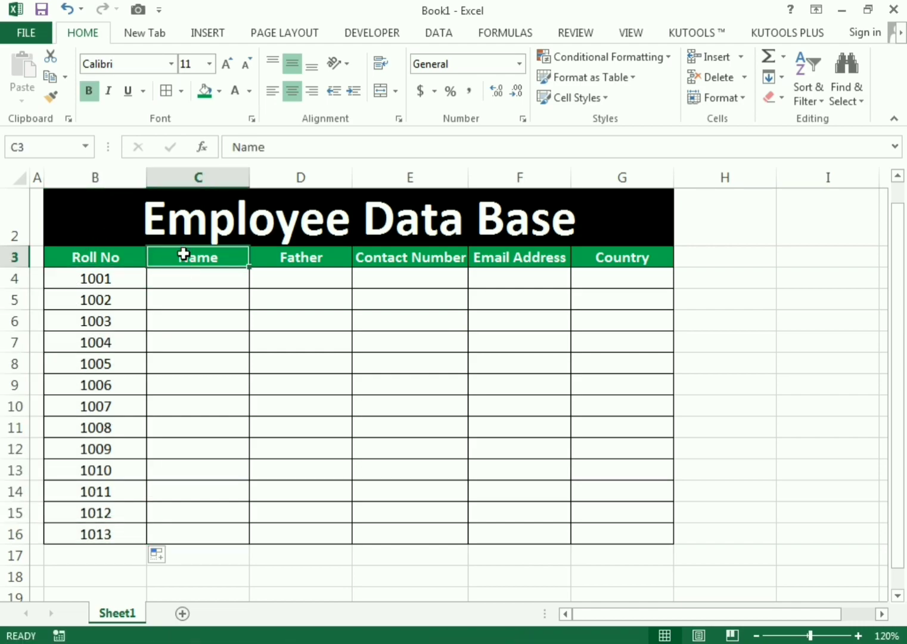
{"action": "left_click", "coordinate": [184, 276]}
{"action": "type", "text": "Mark"}
{"action": "type", "text": "Harry"}
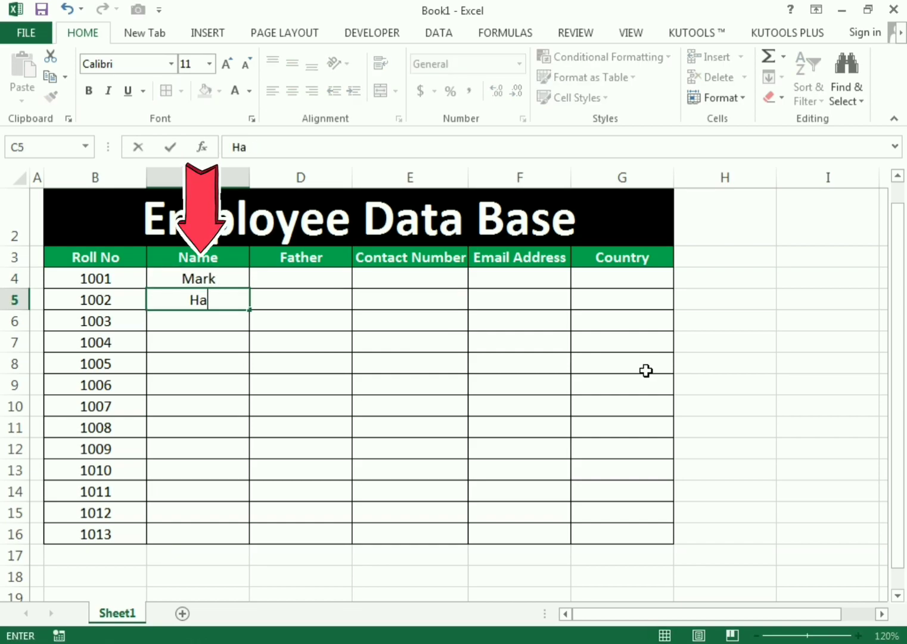
{"action": "key", "text": "Return"}
{"action": "type", "text": "James"}
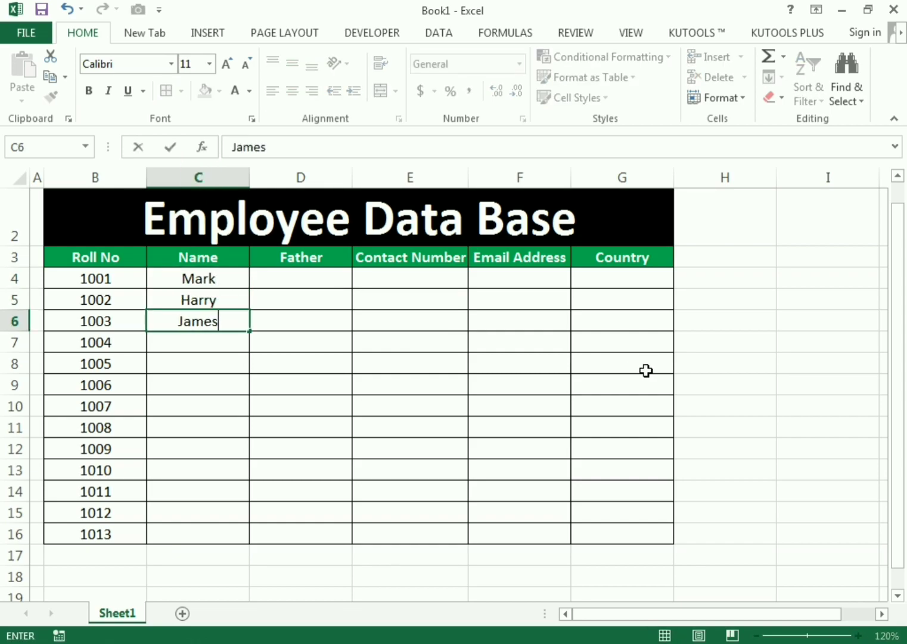
{"action": "key", "text": "Return"}
{"action": "type", "text": "Crio"}
{"action": "key", "text": "BackSpace"}
{"action": "type", "text": "s"}
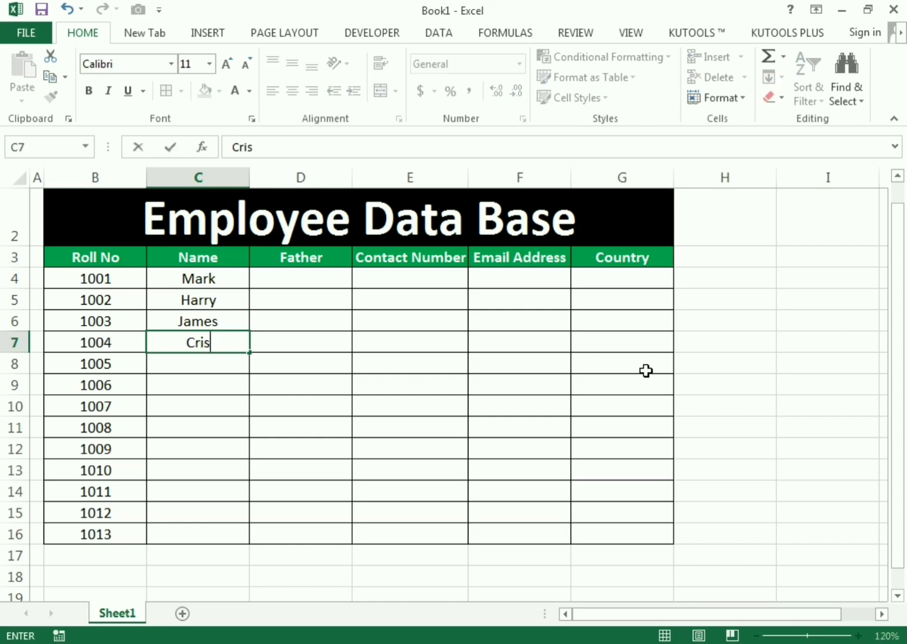
{"action": "type", "text": "o"}
{"action": "key", "text": "BackSpace"}
{"action": "type", "text": "topher"}
{"action": "key", "text": "Return"}
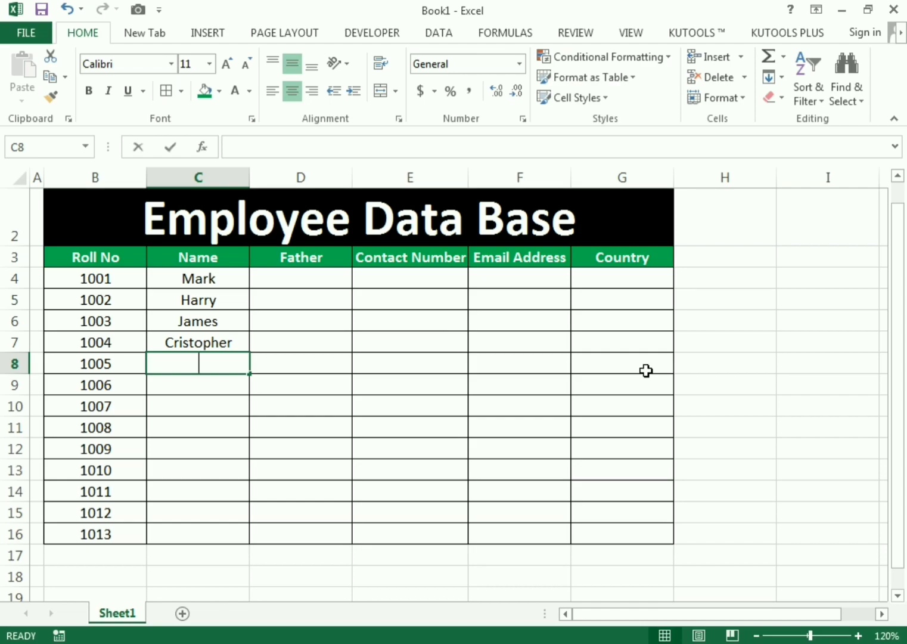
{"action": "type", "text": "Ronald"}
{"action": "key", "text": "Return"}
{"action": "type", "text": "Peter"}
{"action": "key", "text": "Return"}
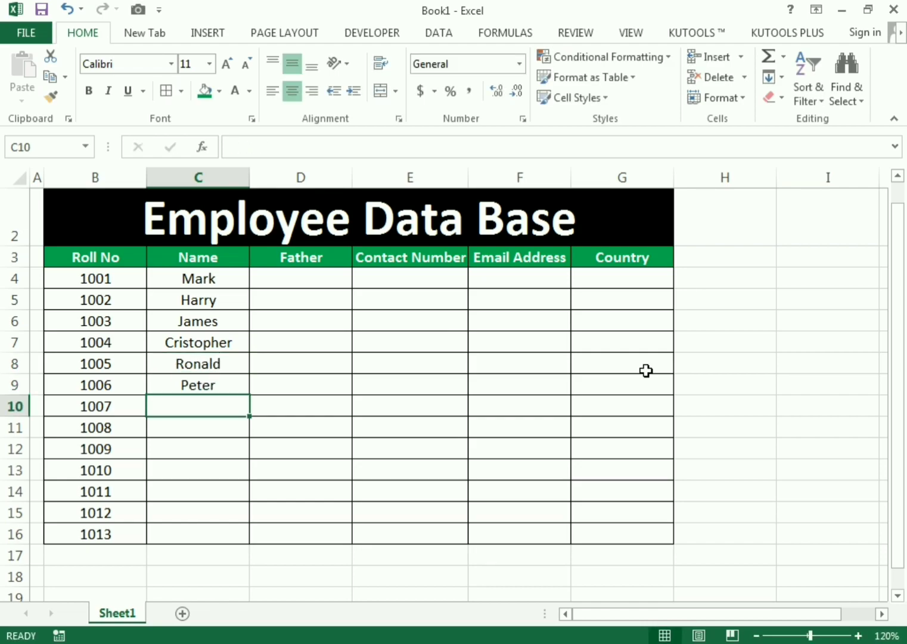
{"action": "type", "text": "Steve"}
{"action": "key", "text": "Return"}
- Enter the remaining employee names in C11:C16 and select the Name column C3:C16
{"action": "type", "text": "Smitgh"}
{"action": "key", "text": "BackSpace"}
{"action": "key", "text": "BackSpace"}
{"action": "type", "text": "h"}
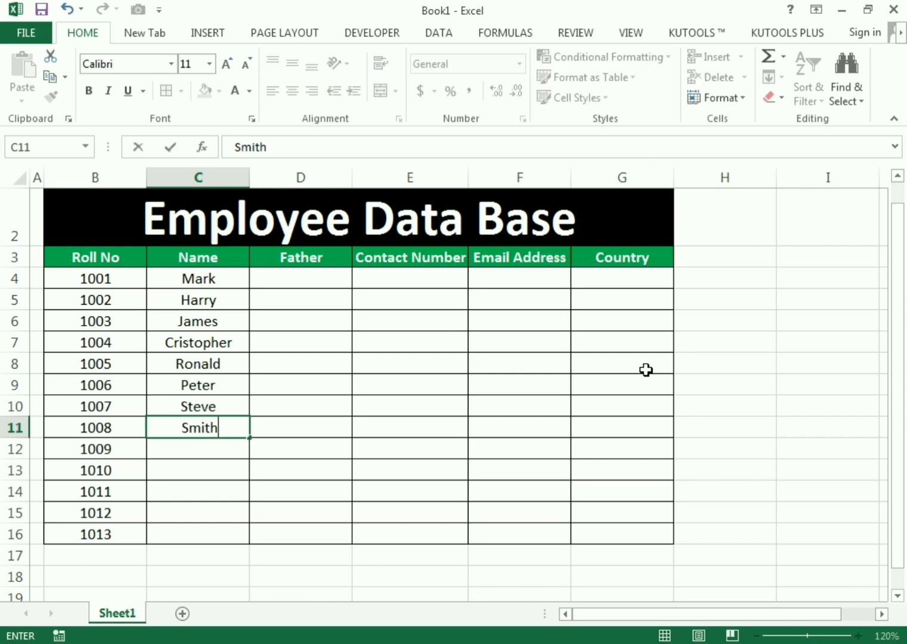
{"action": "key", "text": "Return"}
{"action": "type", "text": "Paul"}
{"action": "key", "text": "Return"}
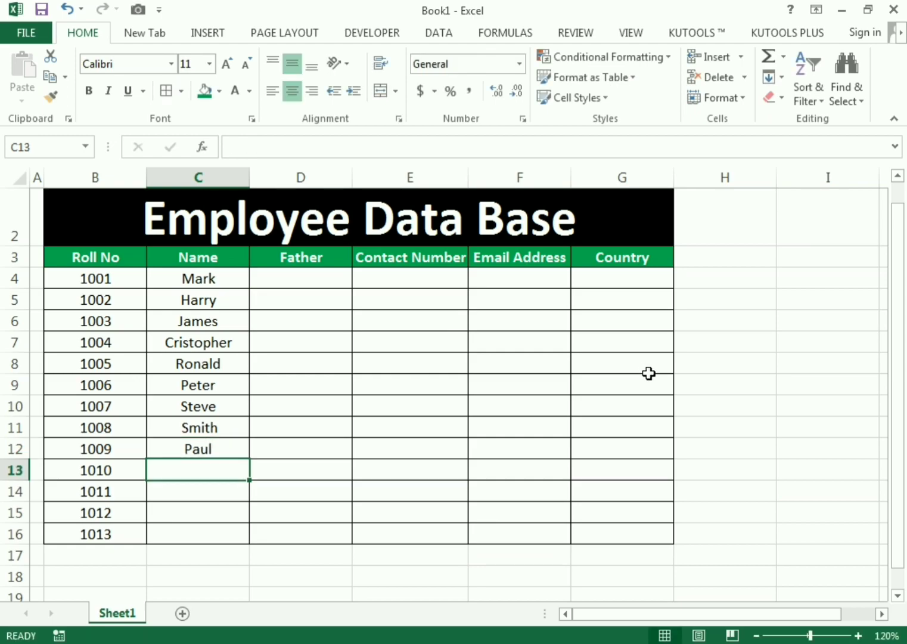
{"action": "type", "text": "Gerald"}
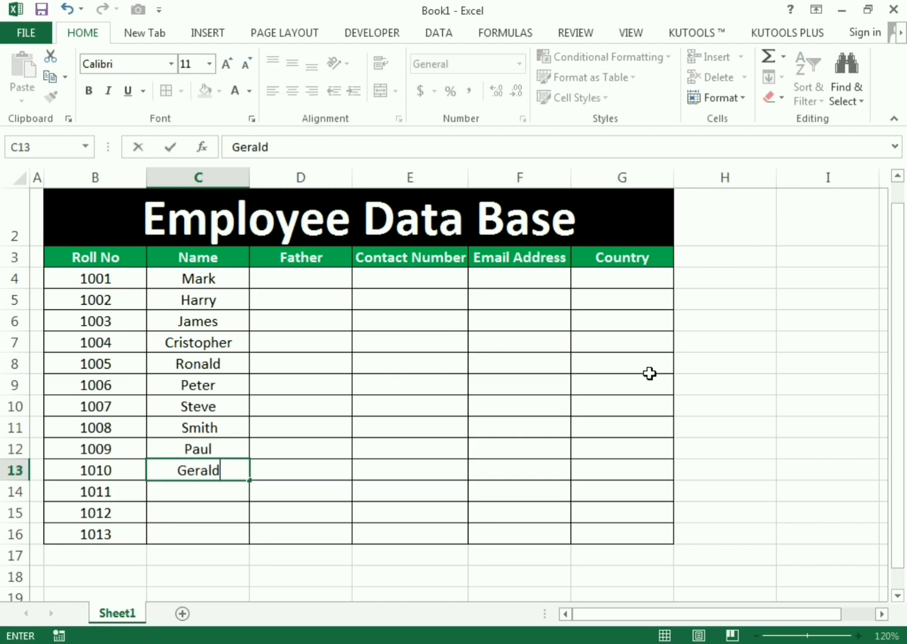
{"action": "key", "text": "Return"}
{"action": "type", "text": "Brain"}
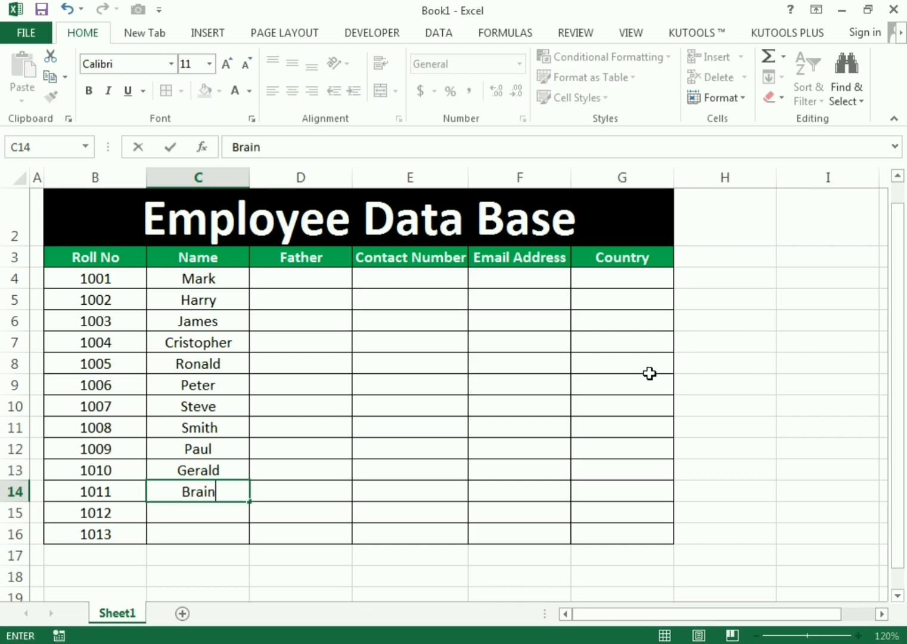
{"action": "key", "text": "Return"}
{"action": "type", "text": "S"}
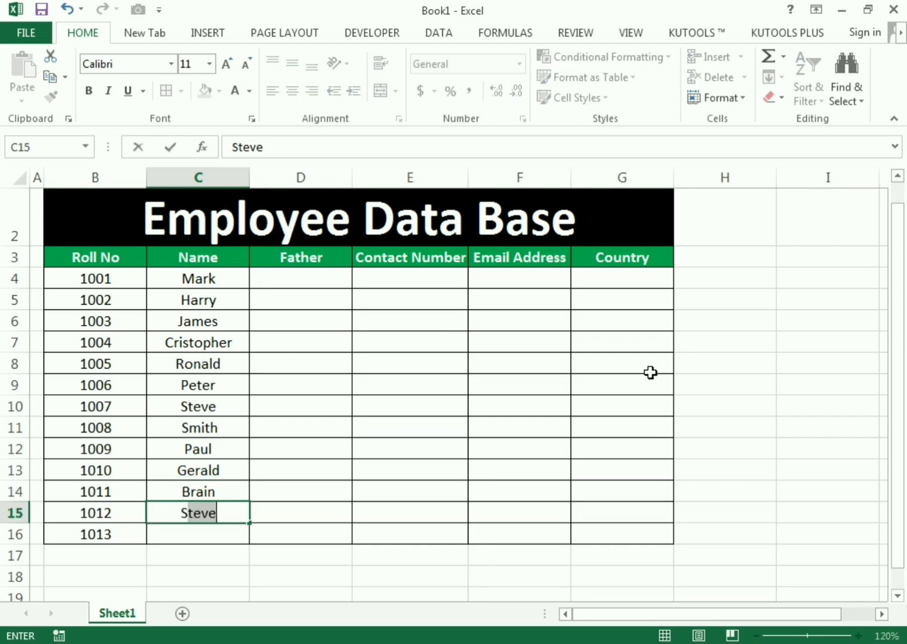
{"action": "type", "text": "temie"}
{"action": "key", "text": "Return"}
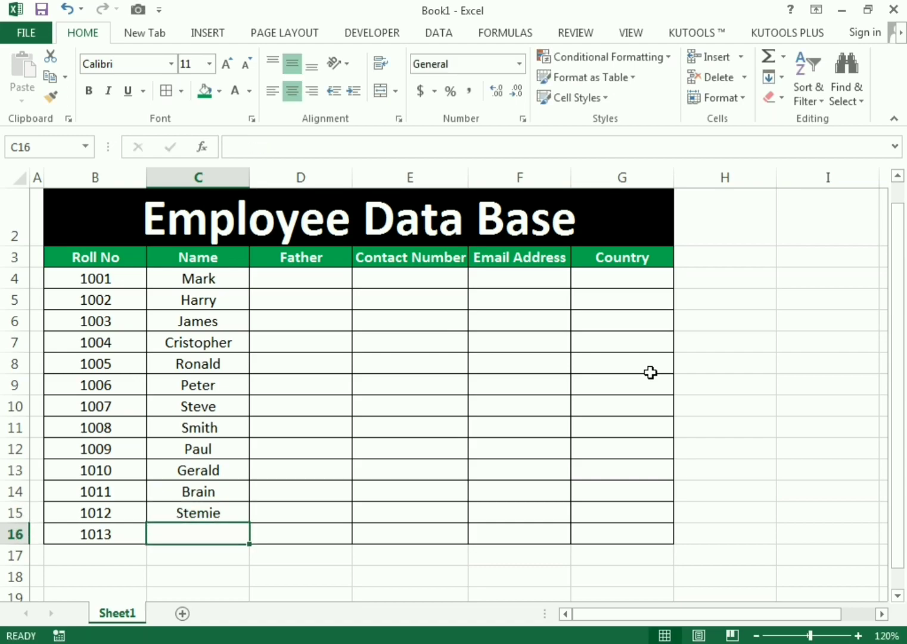
{"action": "type", "text": "Shaul"}
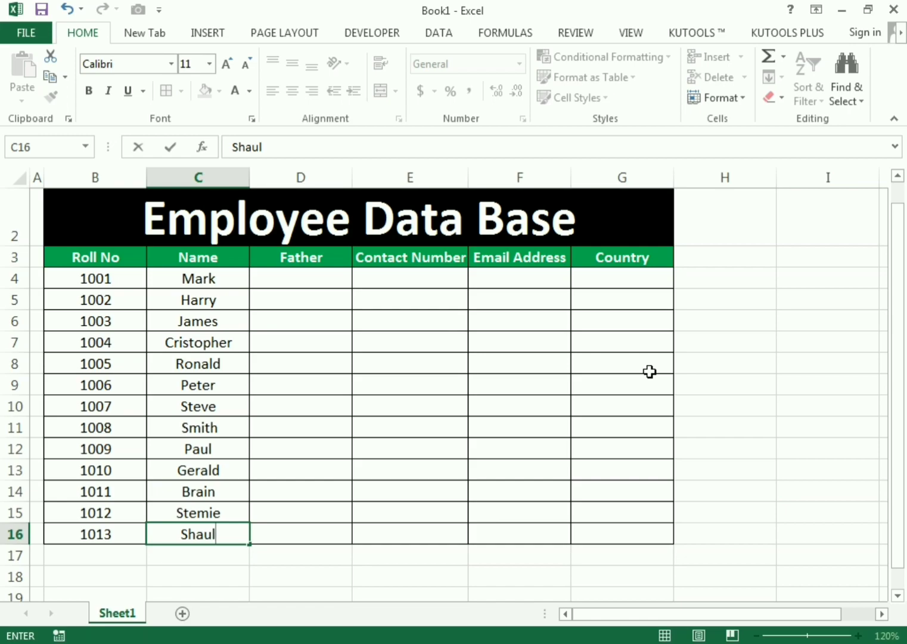
{"action": "key", "text": "Return"}
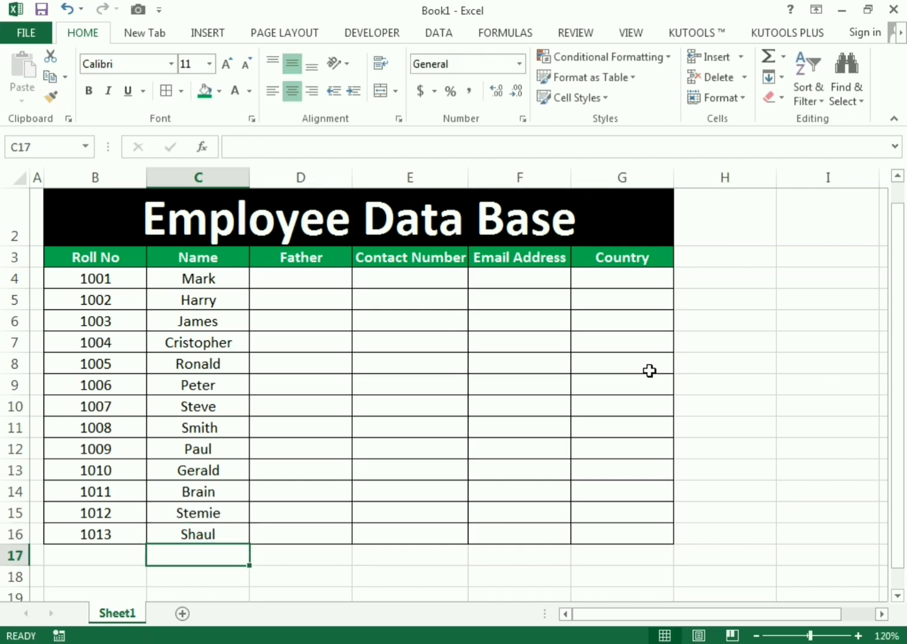
{"action": "left_click_drag", "start_coordinate": [189, 257], "coordinate": [204, 523]}
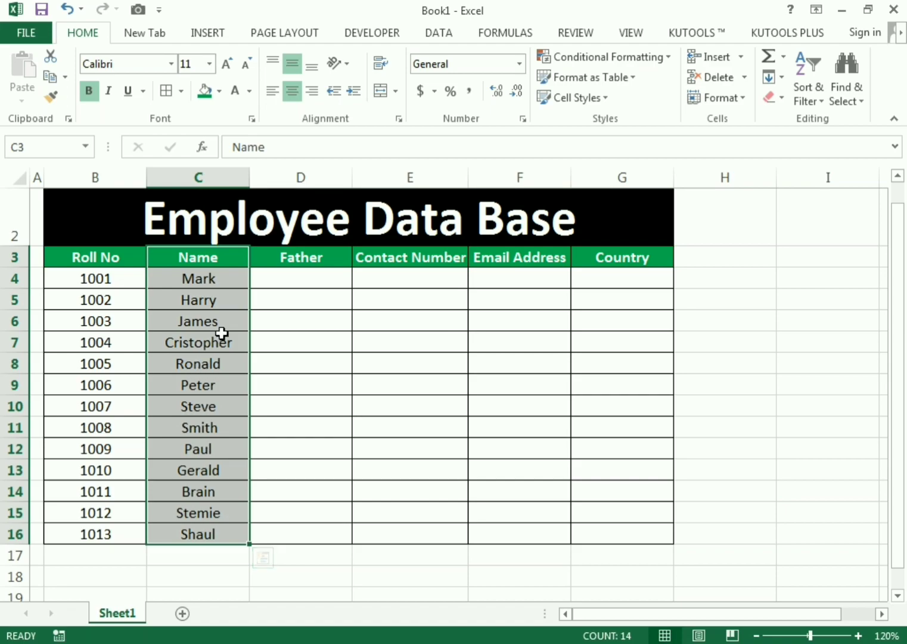
- Enter the fathers' names in D4 through D7, fixing the typo in D4
{"action": "left_click", "coordinate": [296, 277]}
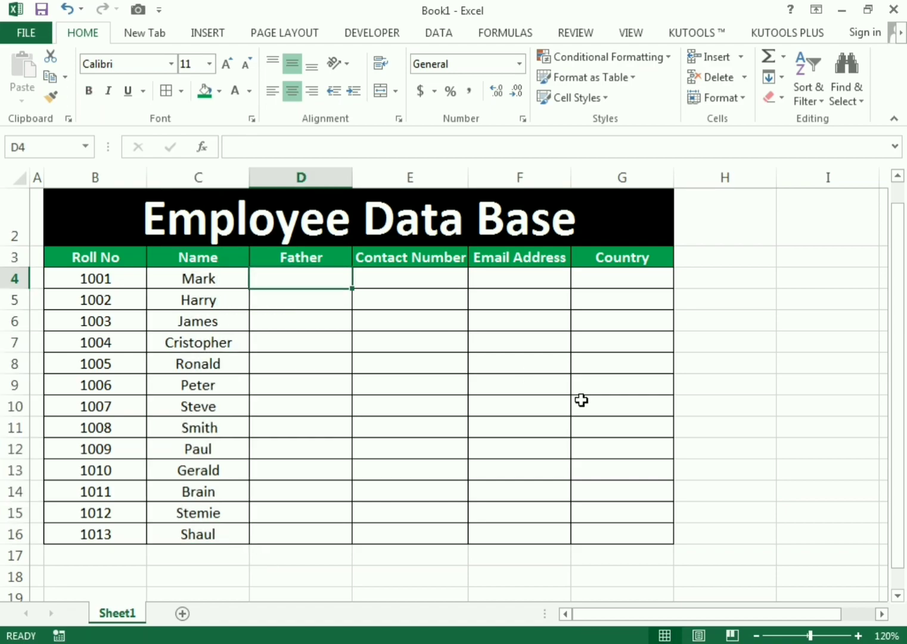
{"action": "type", "text": "GEa"}
{"action": "key", "text": "BackSpace"}
{"action": "key", "text": "BackSpace"}
{"action": "type", "text": "a"}
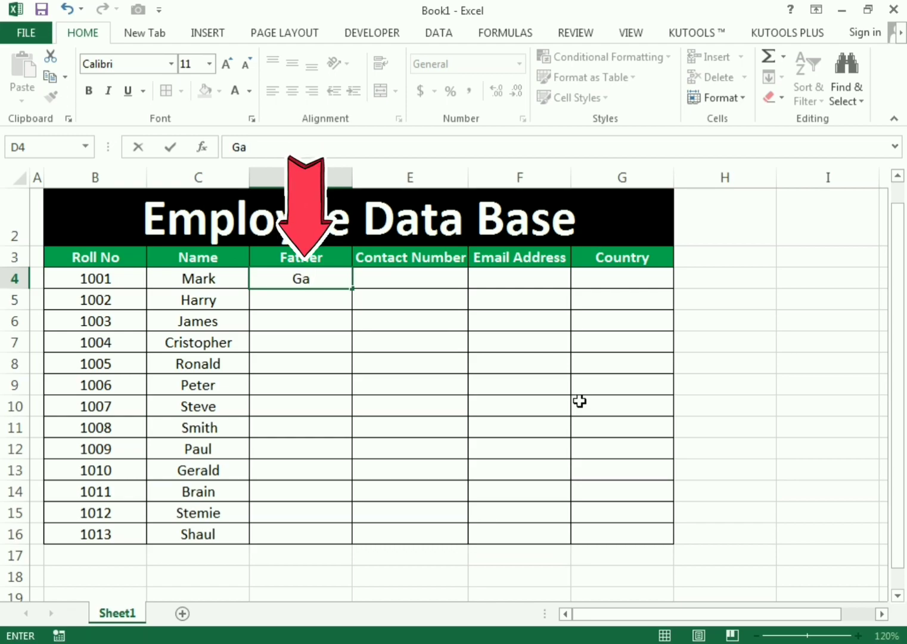
{"action": "type", "text": "rry"}
{"action": "key", "text": "Return"}
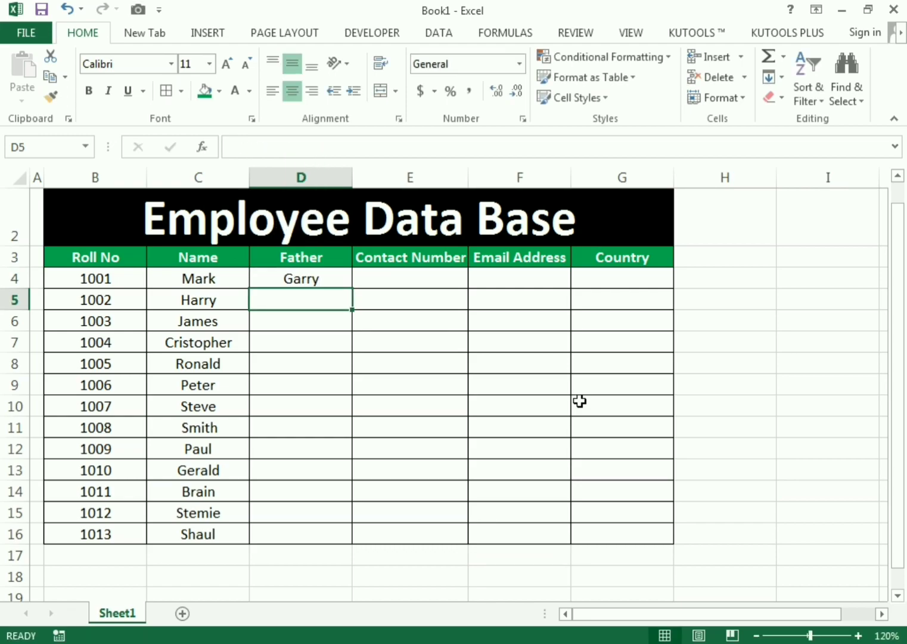
{"action": "type", "text": "Seven"}
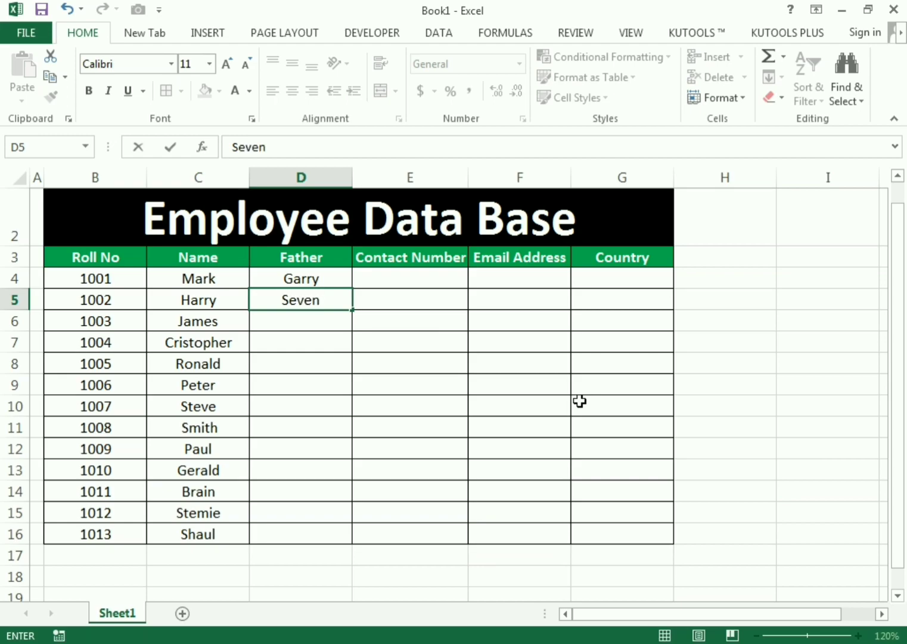
{"action": "key", "text": "Return"}
{"action": "type", "text": "Robert"}
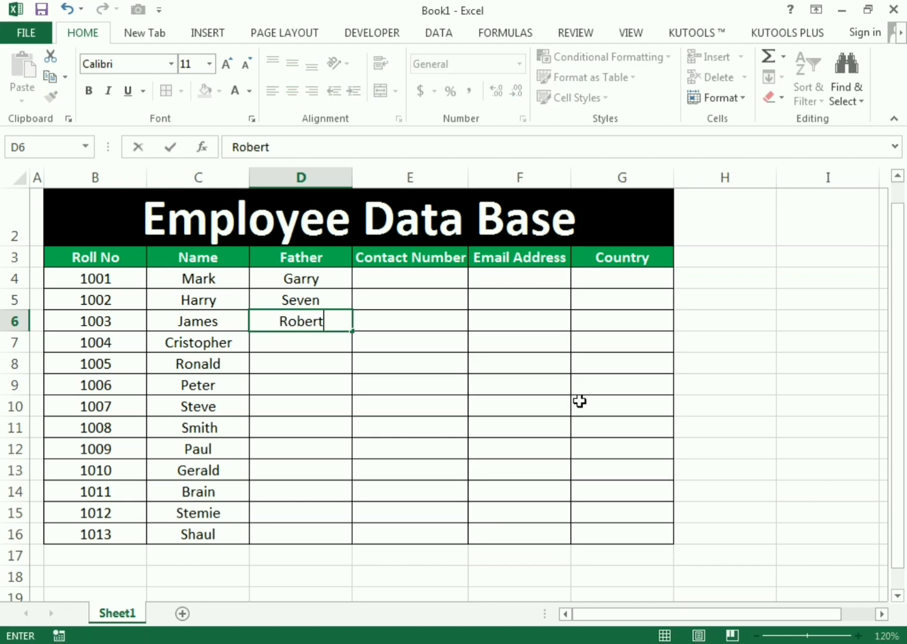
{"action": "key", "text": "Return"}
{"action": "type", "text": "Bulter"}
{"action": "key", "text": "Return"}
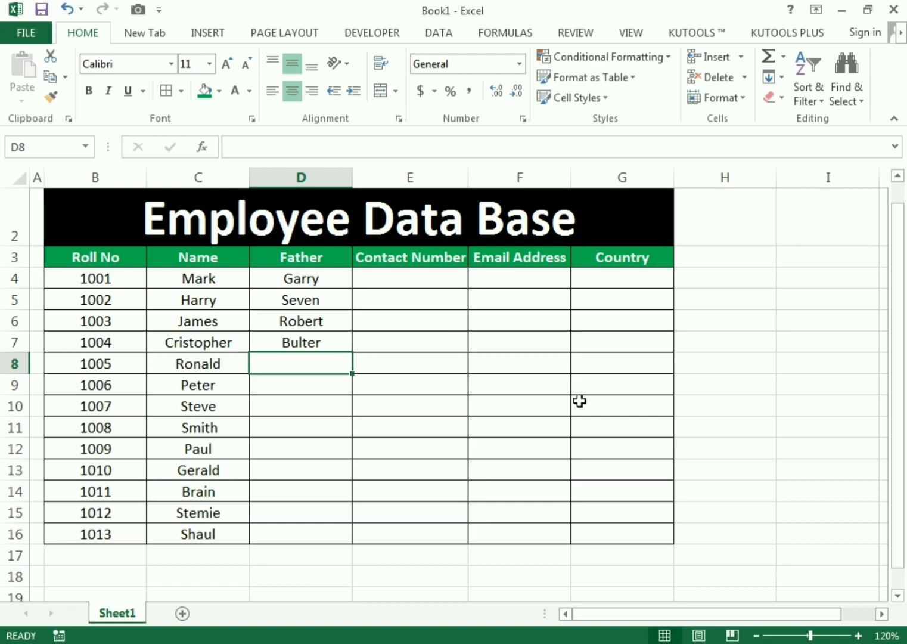
- Enter the fathers' names in D8 through D10, correcting the D9 spelling
{"action": "type", "text": "Braain"}
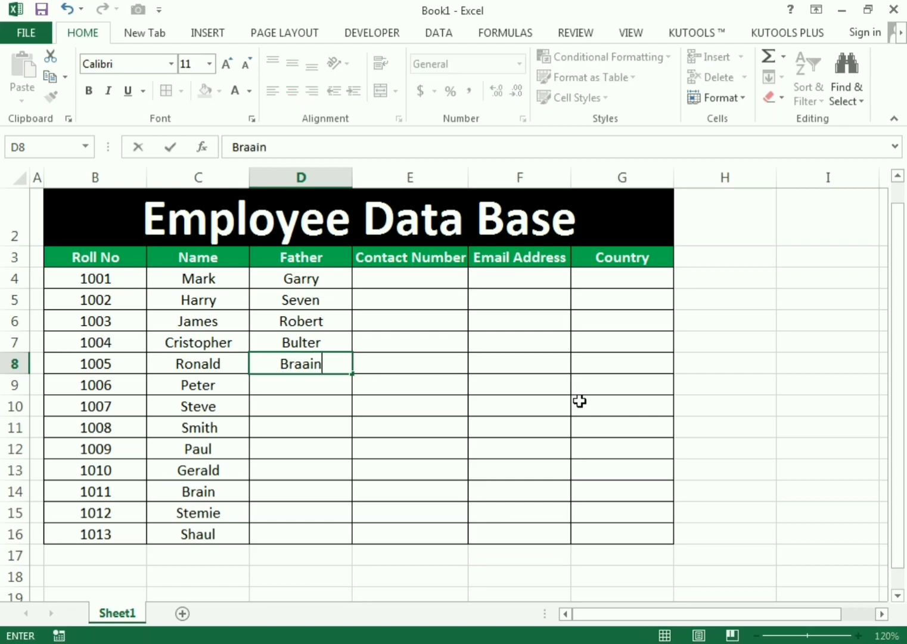
{"action": "key", "text": "Return"}
{"action": "type", "text": "Prrem"}
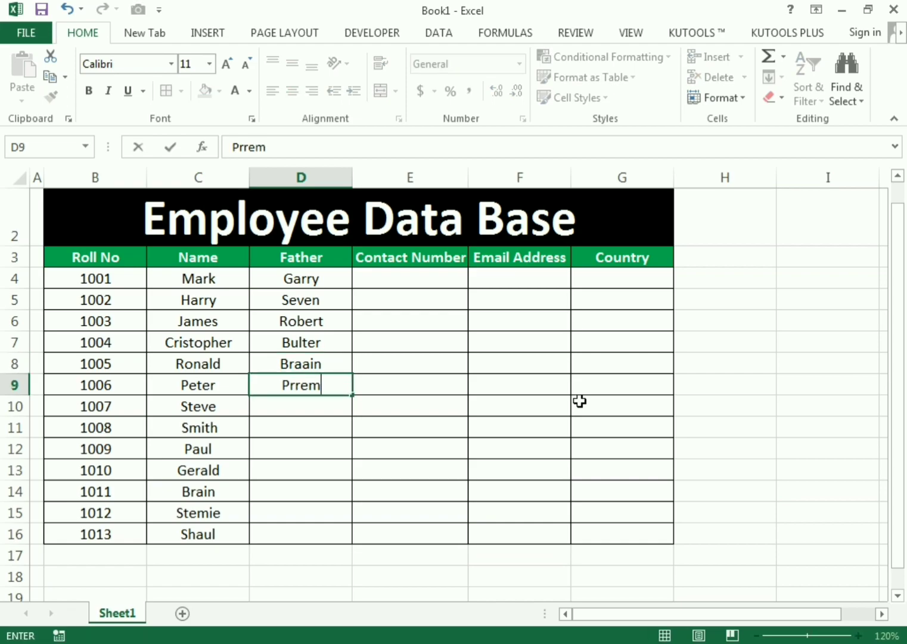
{"action": "key", "text": "BackSpace"}
{"action": "type", "text": "n"}
{"action": "key", "text": "Return"}
{"action": "type", "text": "Kevin"}
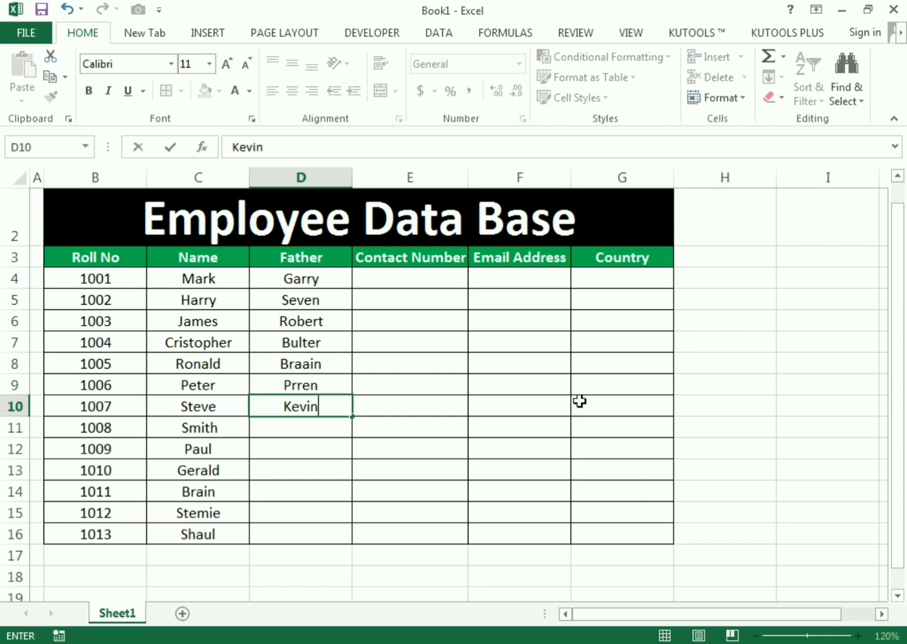
{"action": "key", "text": "Return"}
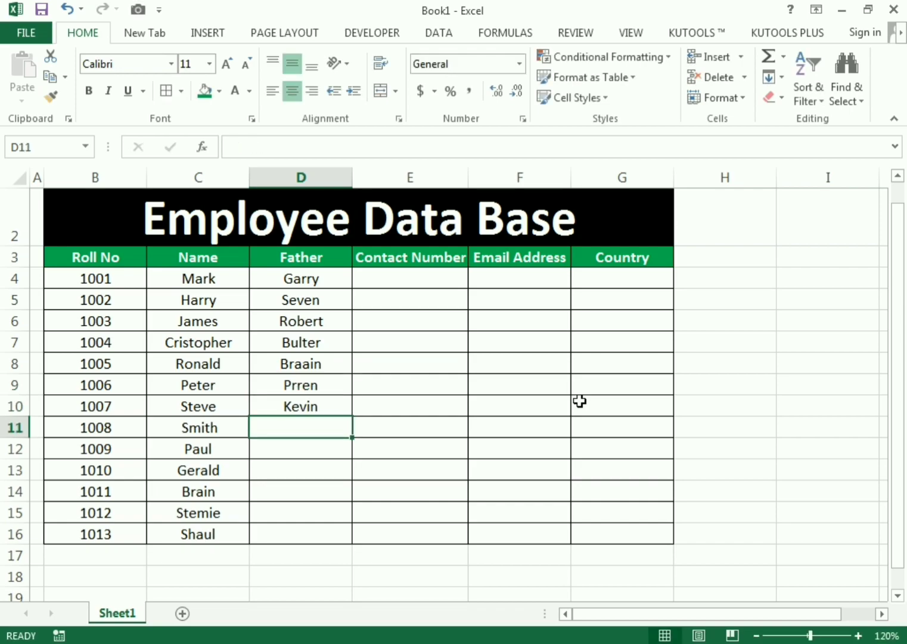
- Enter the fathers' names in D11 through D14
{"action": "type", "text": "Steven"}
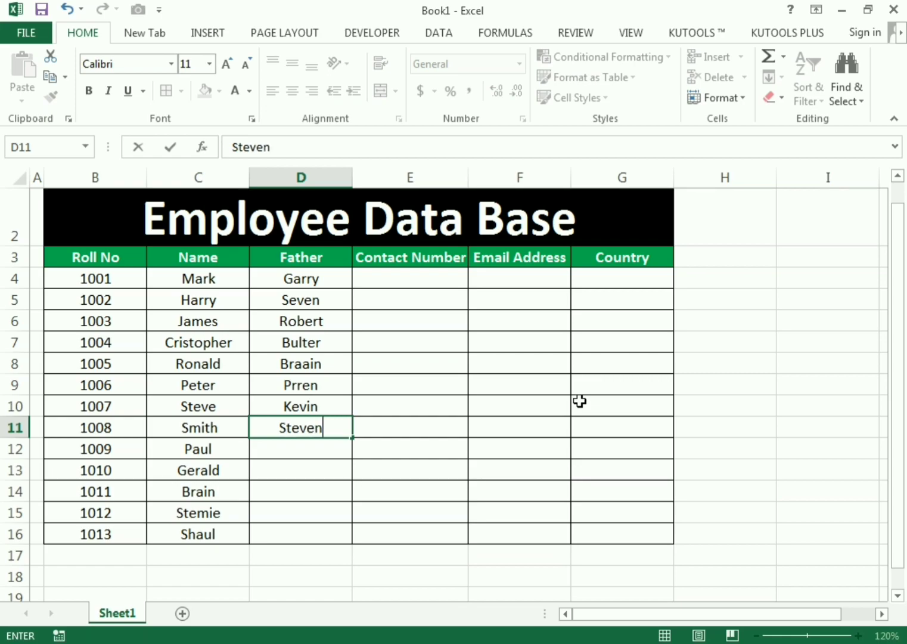
{"action": "key", "text": "Return"}
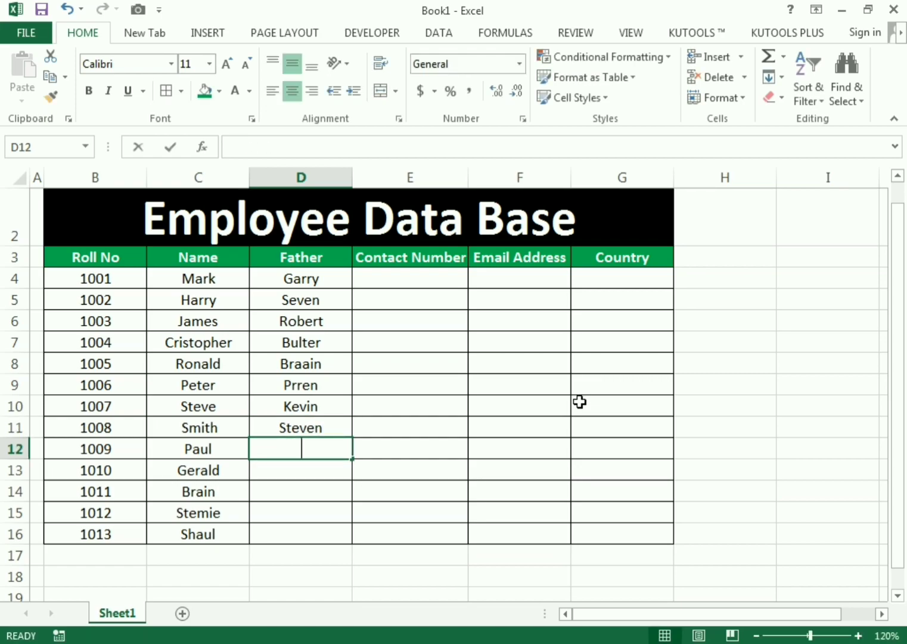
{"action": "type", "text": "Beetle"}
{"action": "key", "text": "Return"}
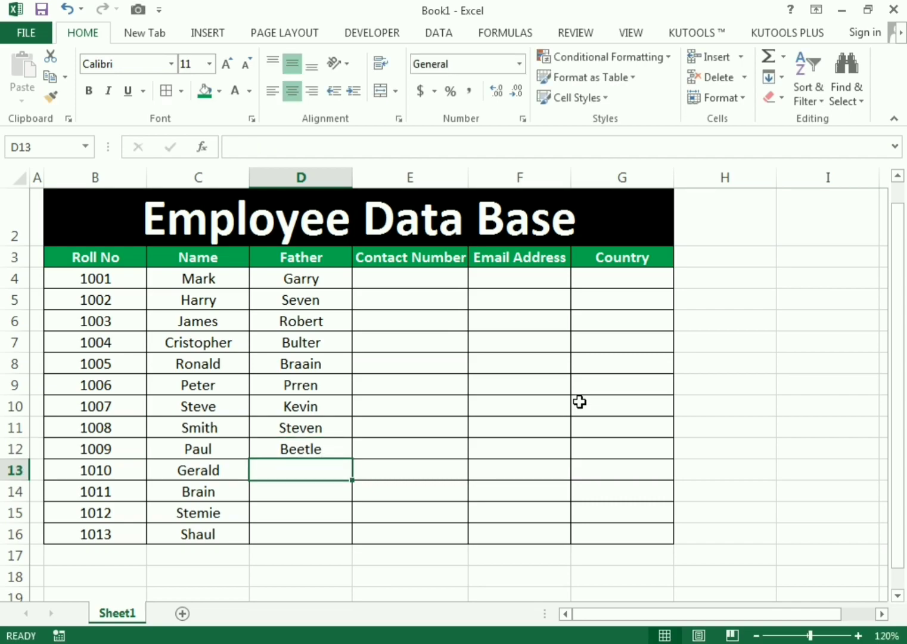
{"action": "type", "text": "White"}
{"action": "key", "text": "Return"}
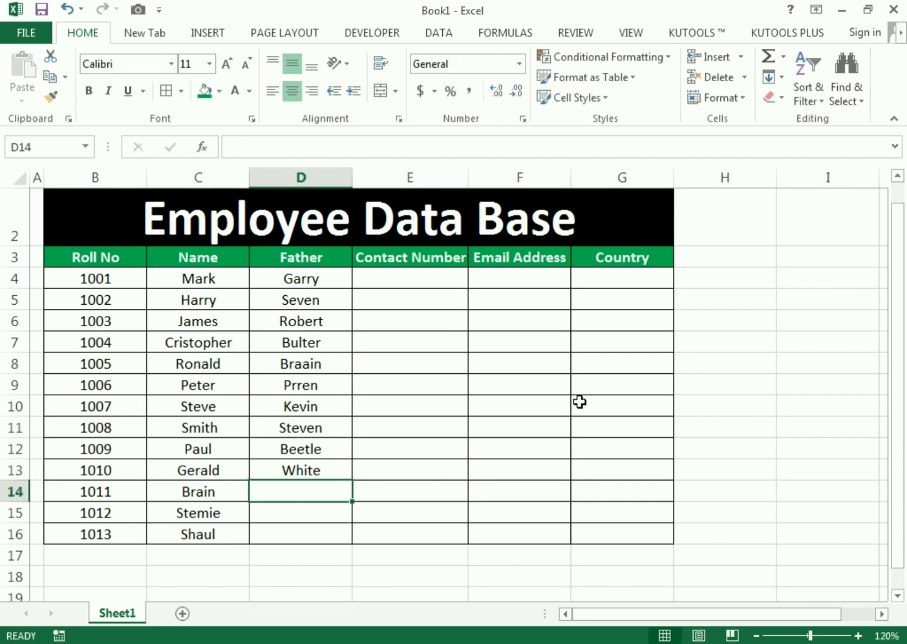
{"action": "type", "text": "C"}
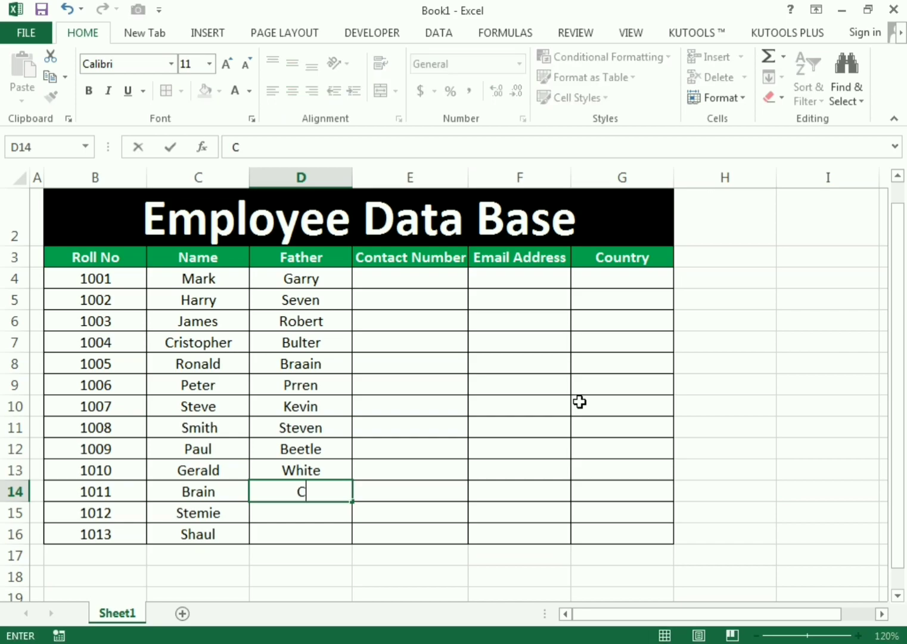
{"action": "type", "text": "ara"}
{"action": "key", "text": "Return"}
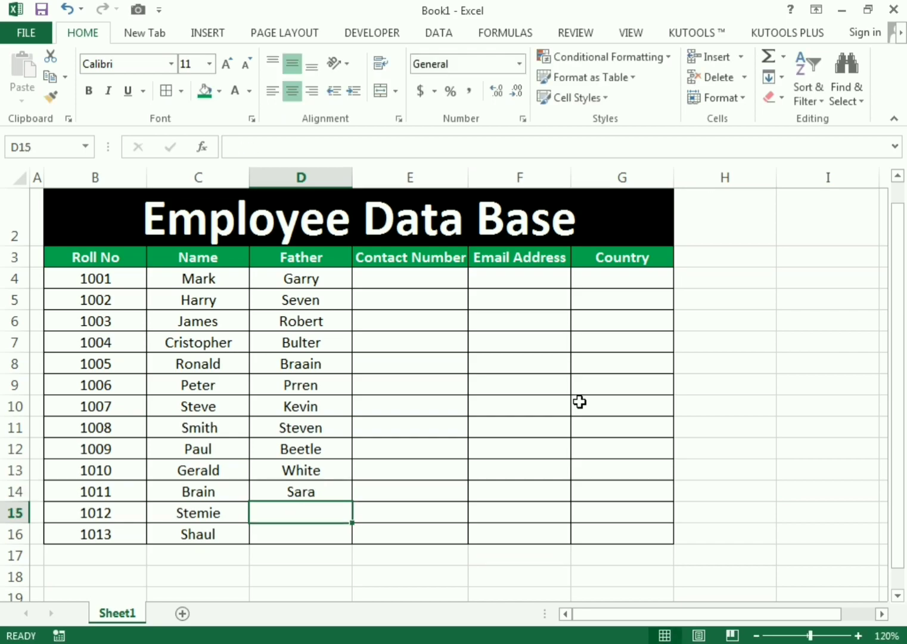
- Correct D14 in the formula bar, then fill D15 and D16, overriding AutoComplete
{"action": "key", "text": "Up"}
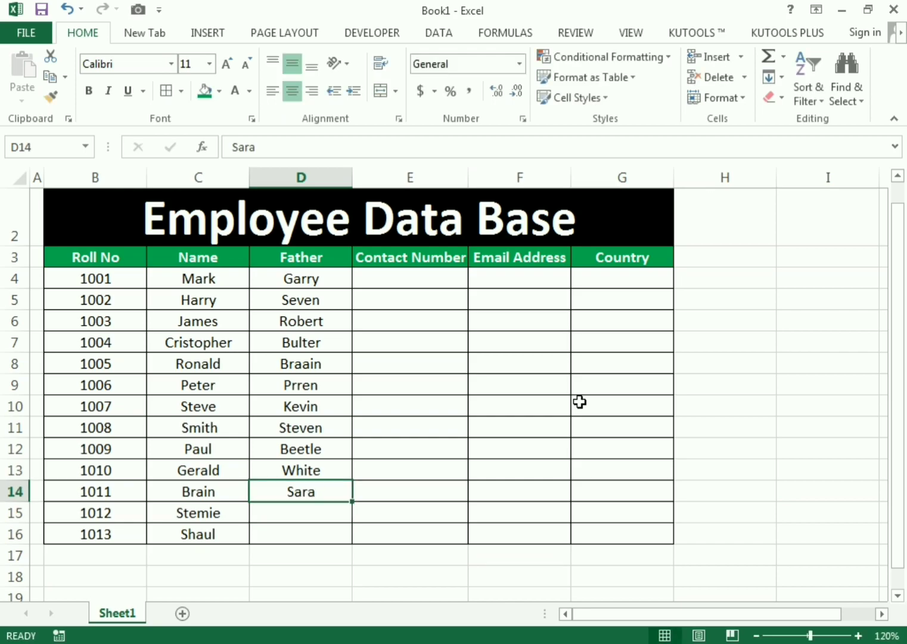
{"action": "left_click", "coordinate": [271, 150]}
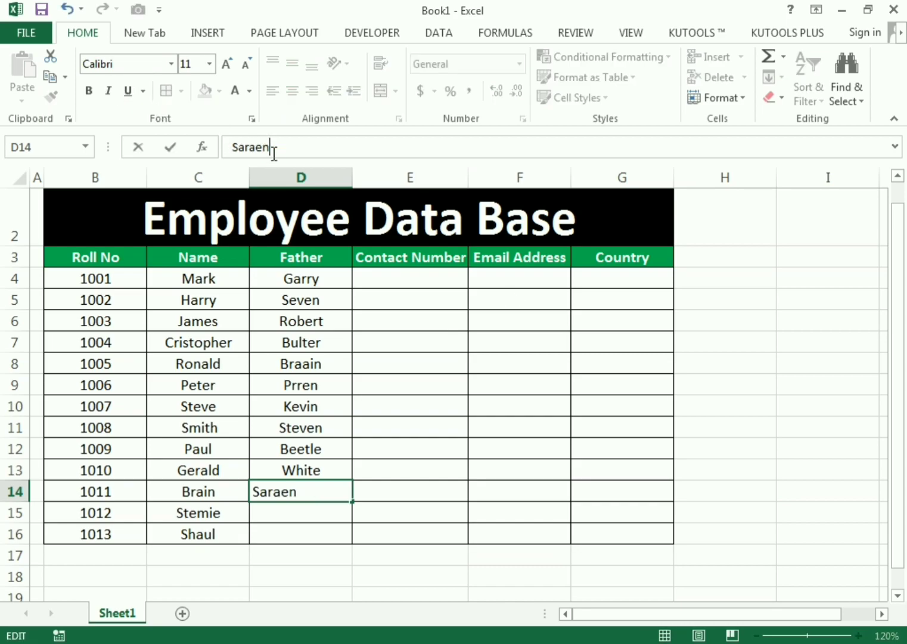
{"action": "key", "text": "Return"}
{"action": "type", "text": "Mouse"}
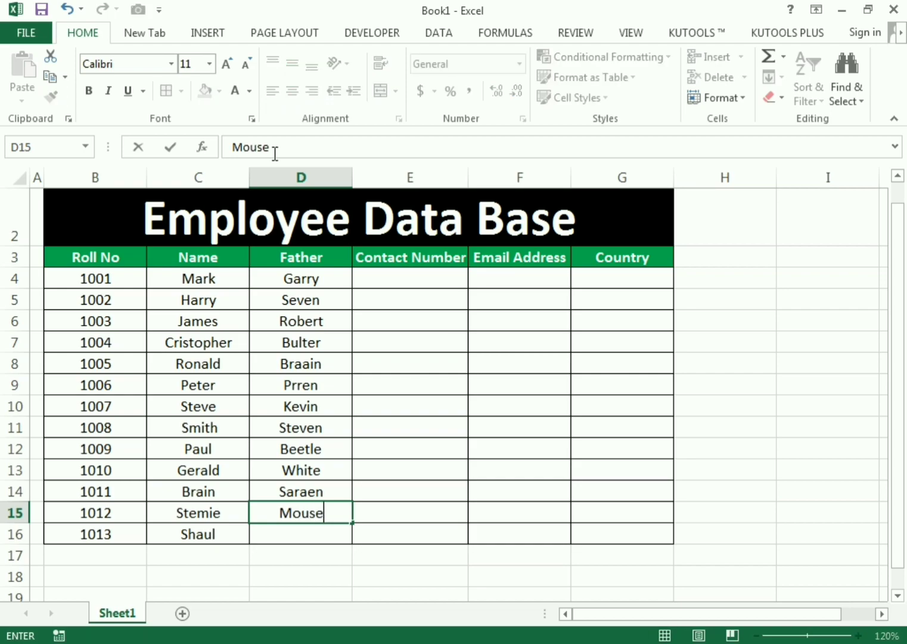
{"action": "key", "text": "Return"}
{"action": "type", "text": "W"}
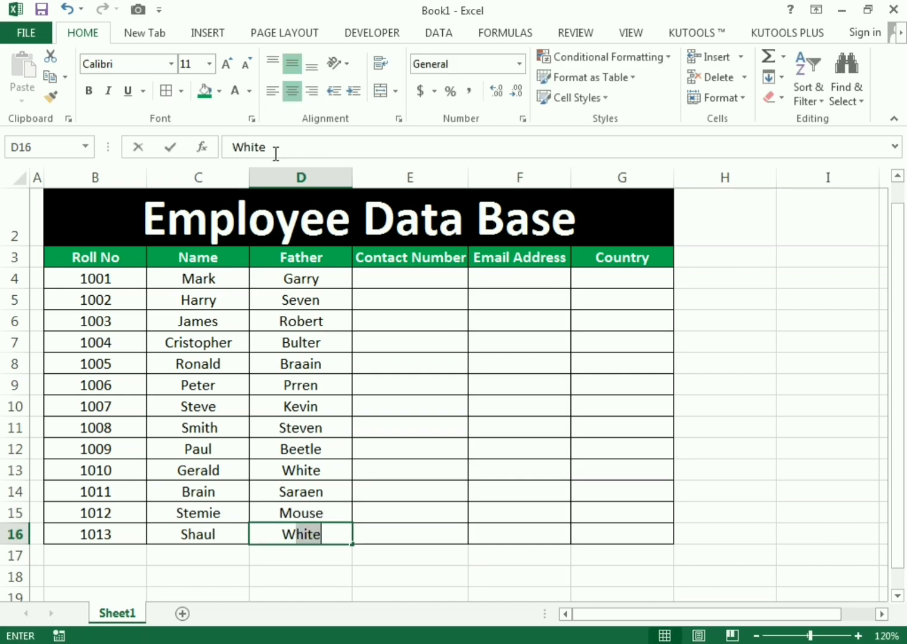
{"action": "key", "text": "BackSpace"}
{"action": "key", "text": "BackSpace"}
{"action": "type", "text": "Bill"}
{"action": "key", "text": "ctrl+Return"}
{"action": "key", "text": "Return"}
{"action": "left_click_drag", "start_coordinate": [328, 284], "coordinate": [318, 516]}
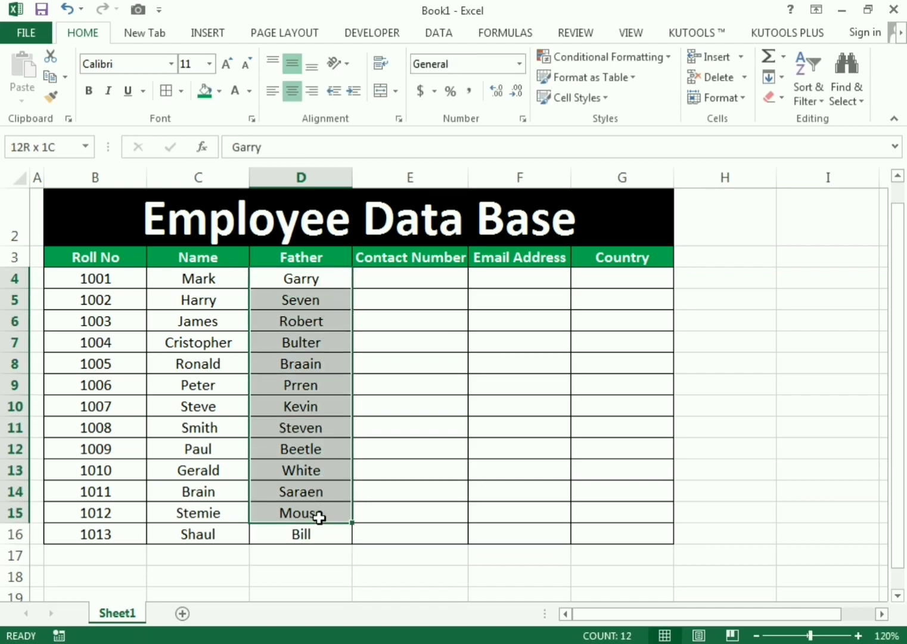
{"action": "left_click", "coordinate": [391, 260]}
- Enter the first two employees' contact numbers in E4 and E5
{"action": "left_click", "coordinate": [394, 276]}
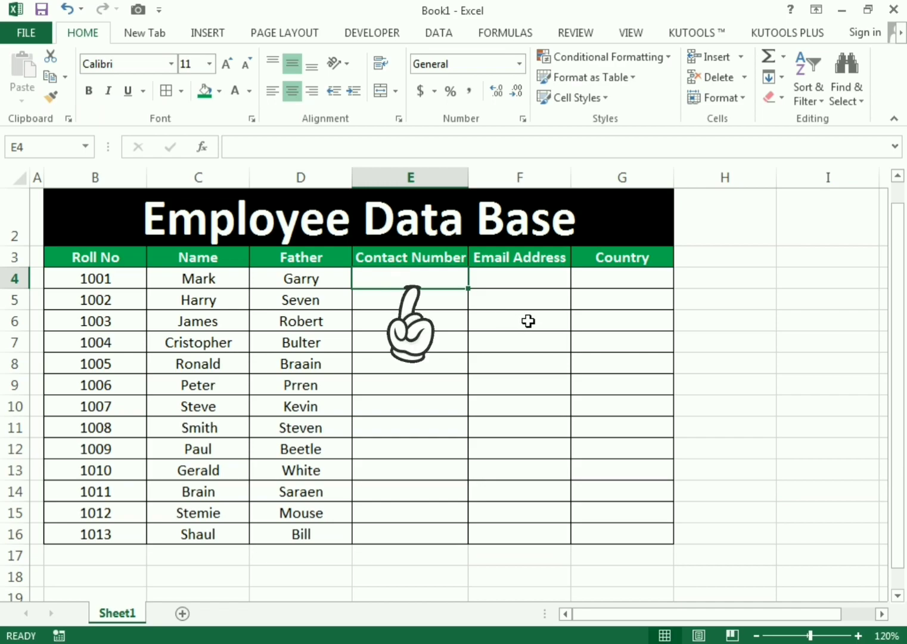
{"action": "type", "text": "+13025"}
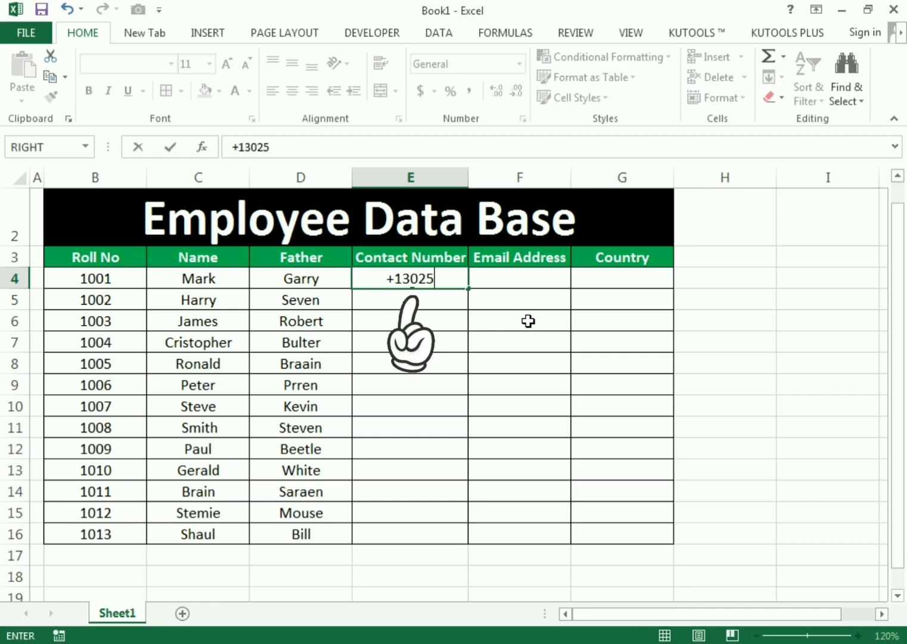
{"action": "type", "text": "3626"}
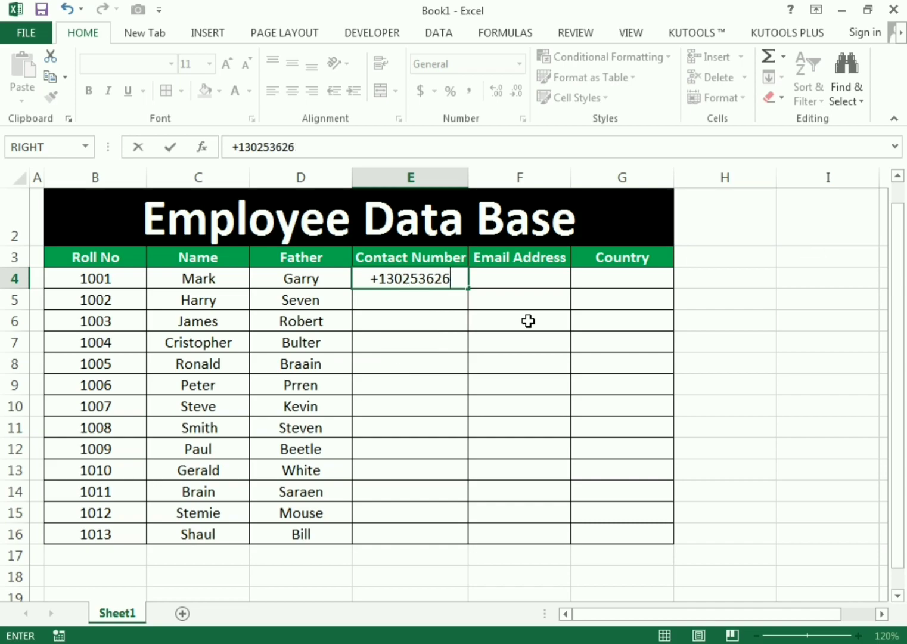
{"action": "key", "text": "Return"}
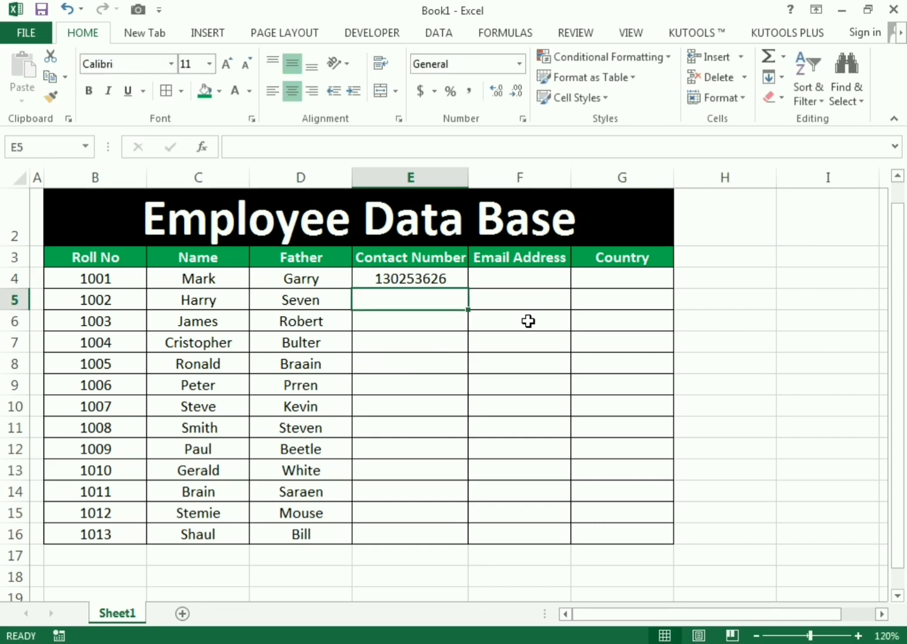
{"action": "type", "text": "125"}
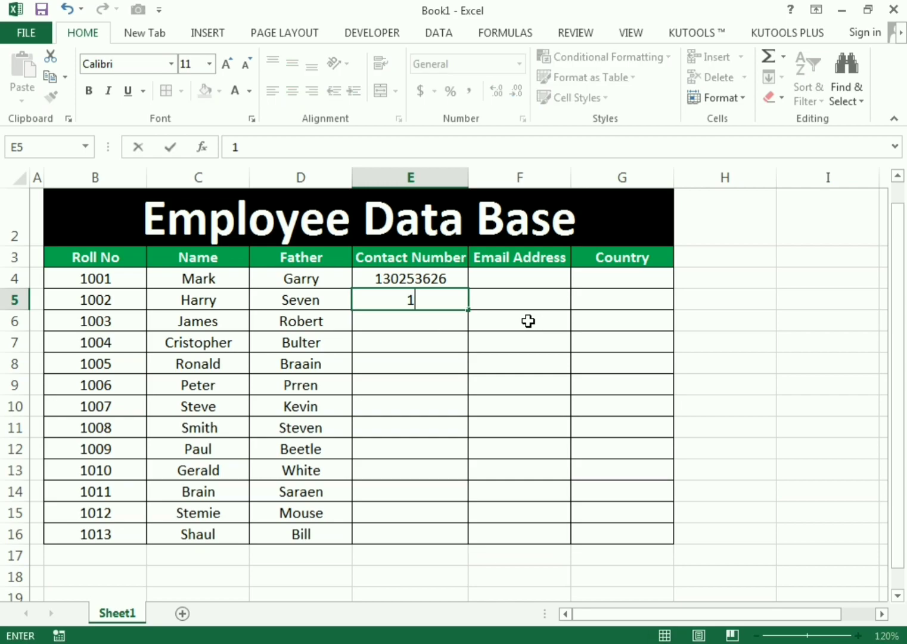
{"action": "key", "text": "BackSpace"}
{"action": "key", "text": "BackSpace"}
{"action": "key", "text": "Return"}
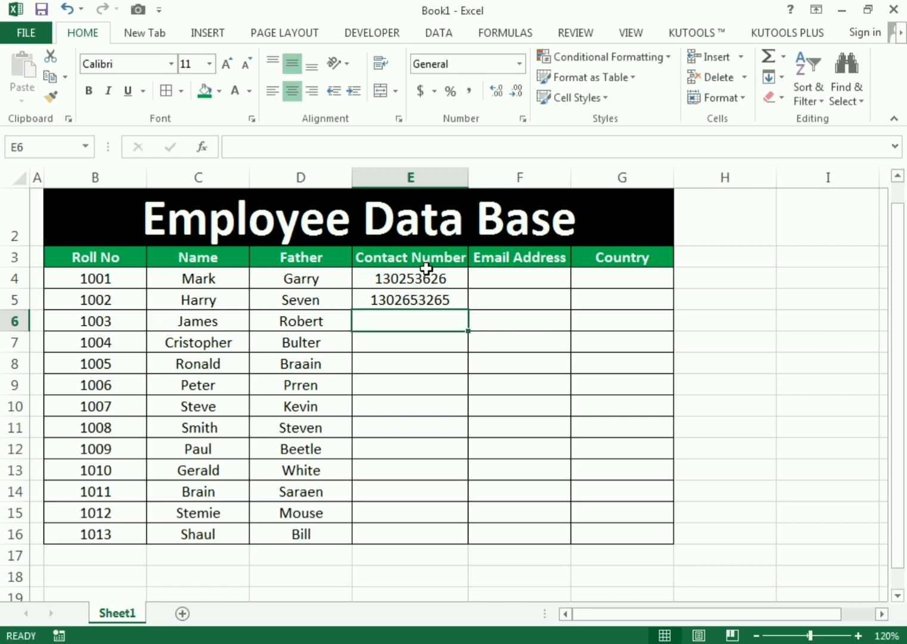
- Shorten the E5 number, then extend both numbers as a series down to E16
{"action": "left_click", "coordinate": [425, 279]}
{"action": "left_click", "coordinate": [426, 301]}
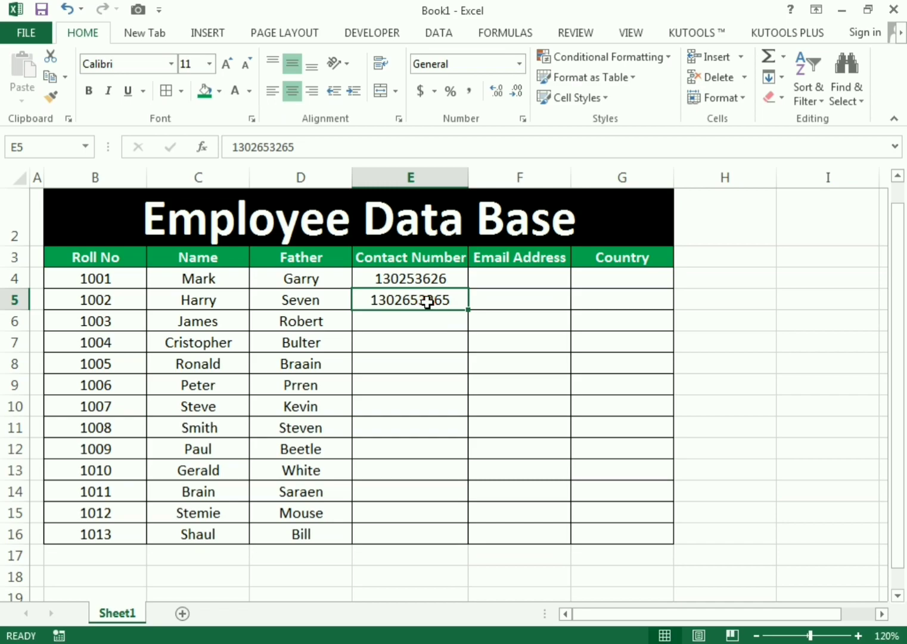
{"action": "left_click", "coordinate": [375, 147]}
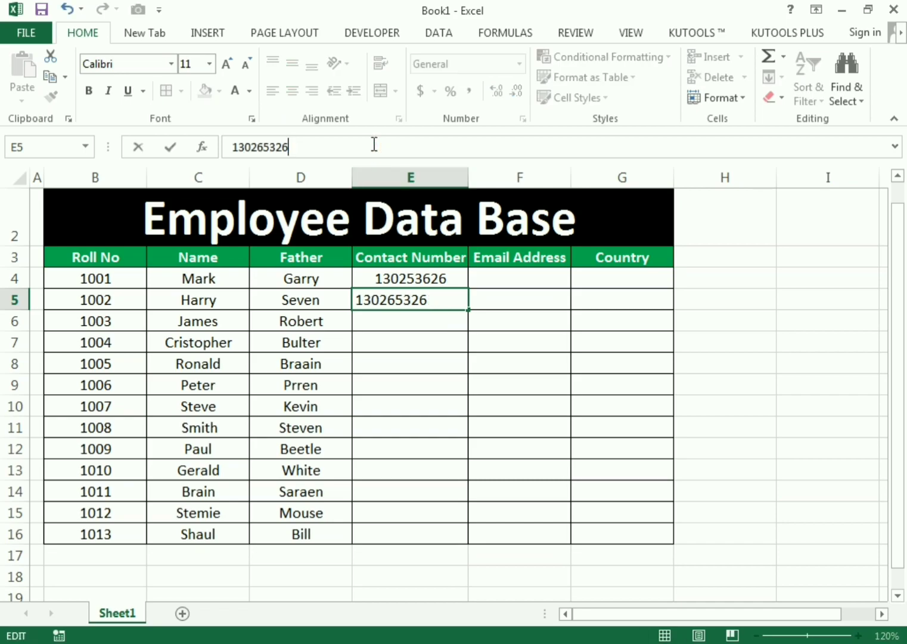
{"action": "key", "text": "Return"}
{"action": "left_click_drag", "start_coordinate": [416, 275], "coordinate": [474, 543]}
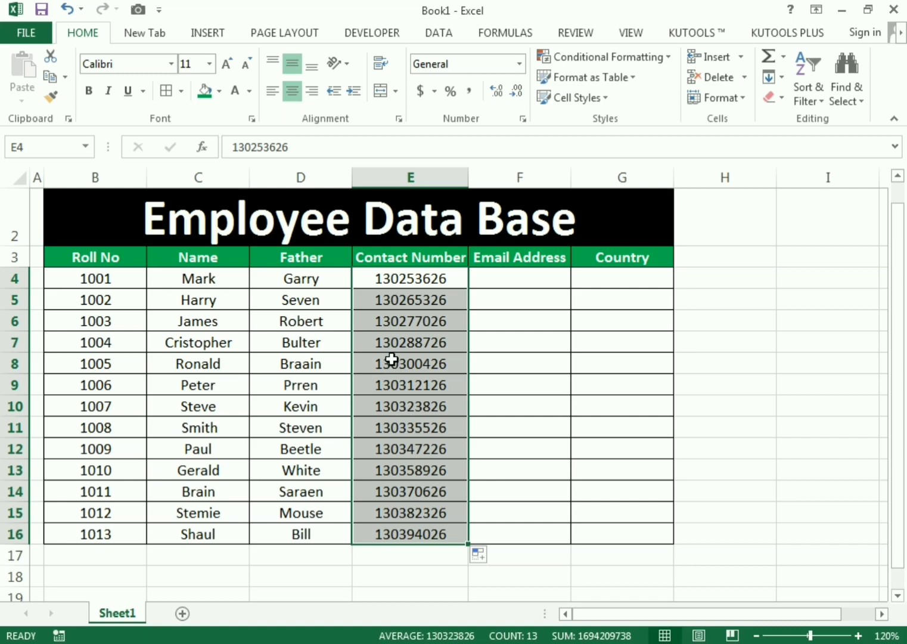
{"action": "left_click", "coordinate": [390, 468]}
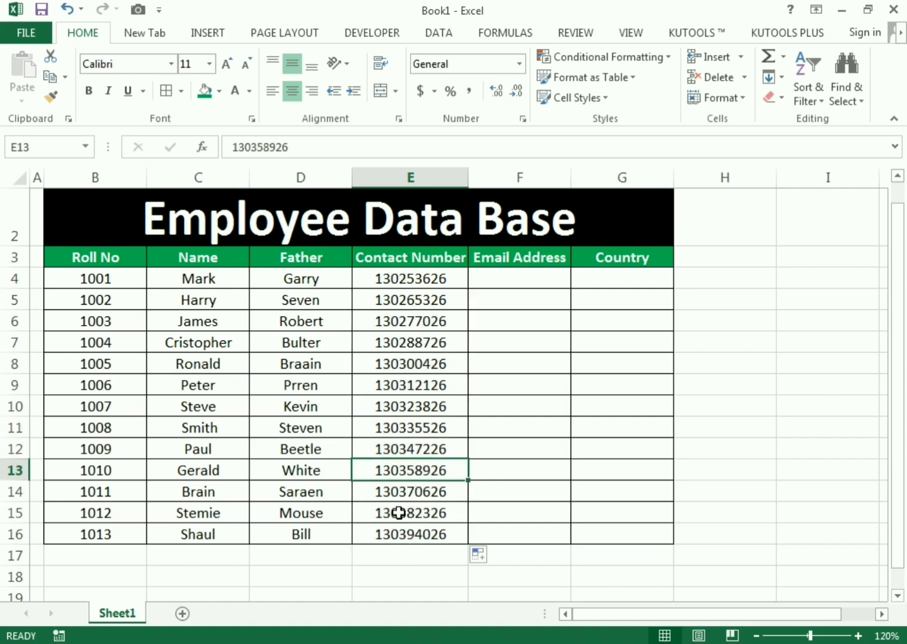
- Enter the first two employees' gmail addresses in F4 and F5, autofitting column F
{"action": "left_click", "coordinate": [487, 278]}
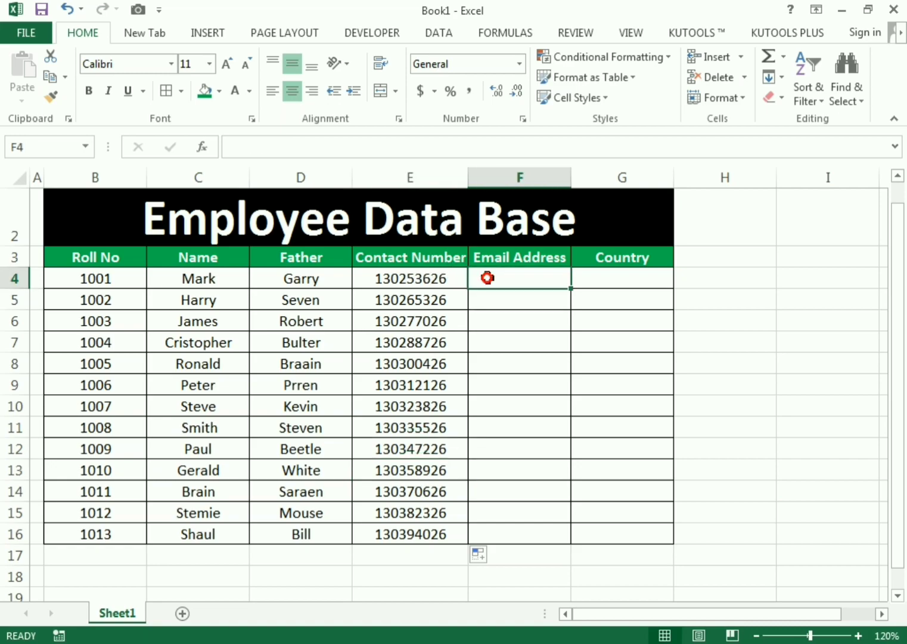
{"action": "type", "text": "="}
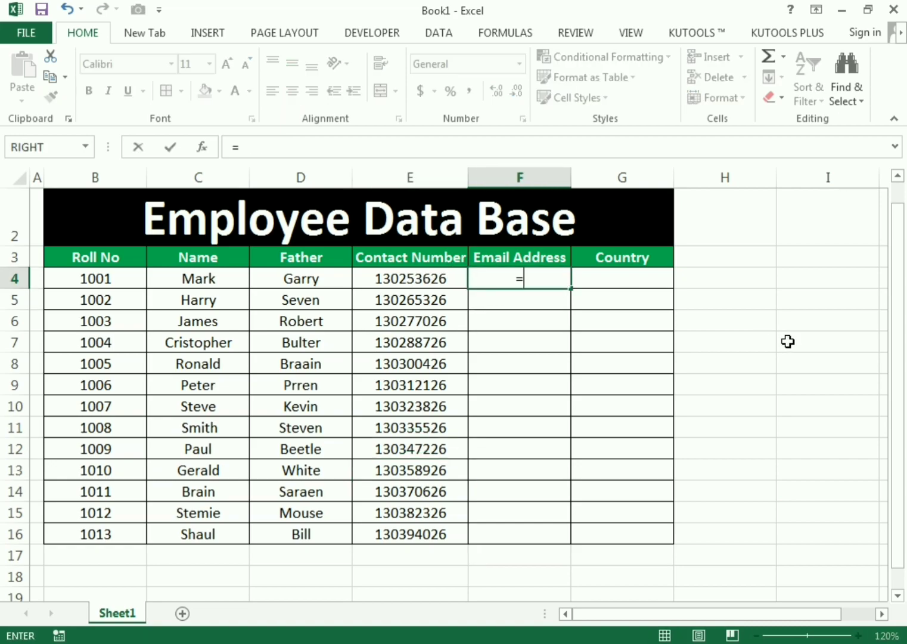
{"action": "key", "text": "Escape"}
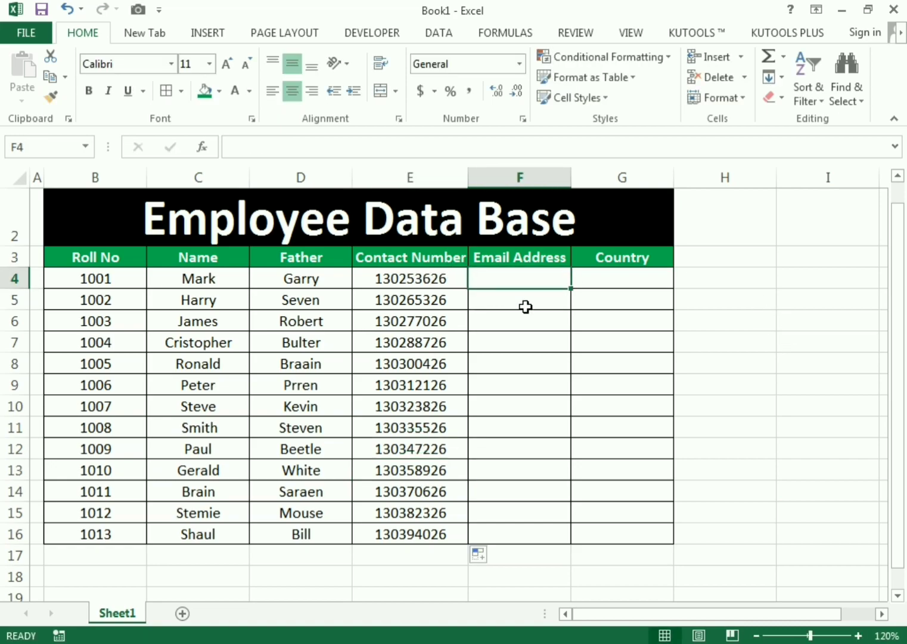
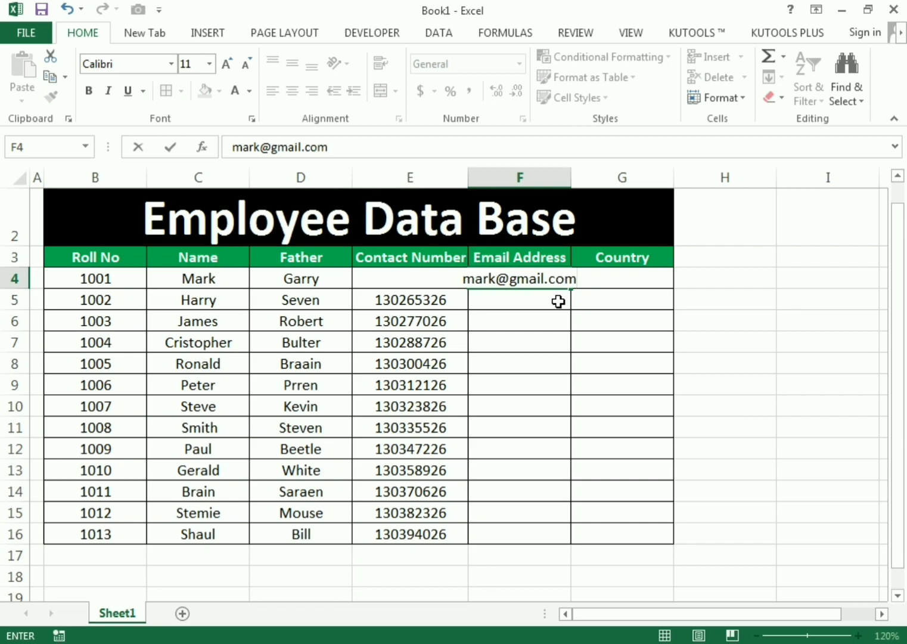
{"action": "key", "text": "Return"}
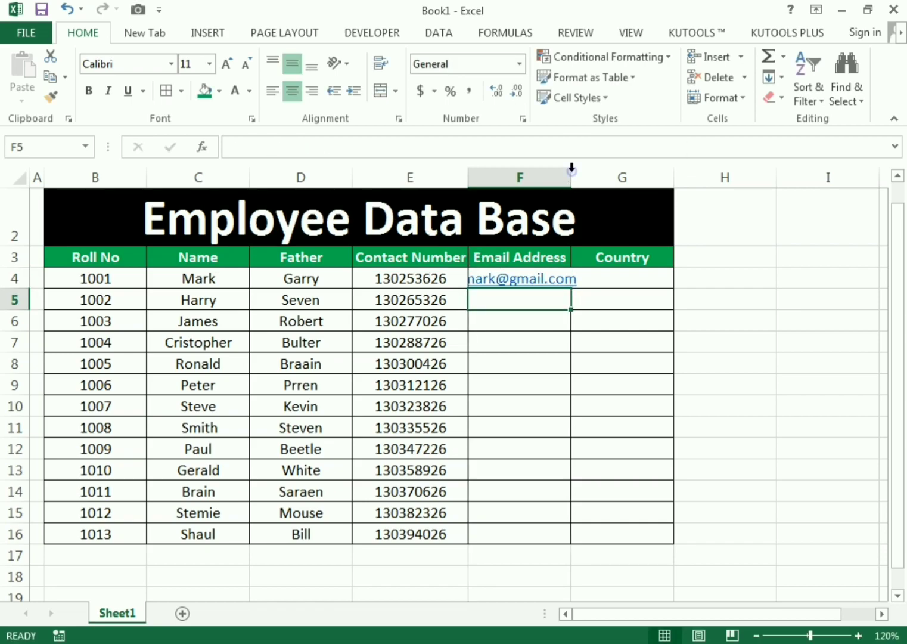
{"action": "double_click", "coordinate": [571, 169]}
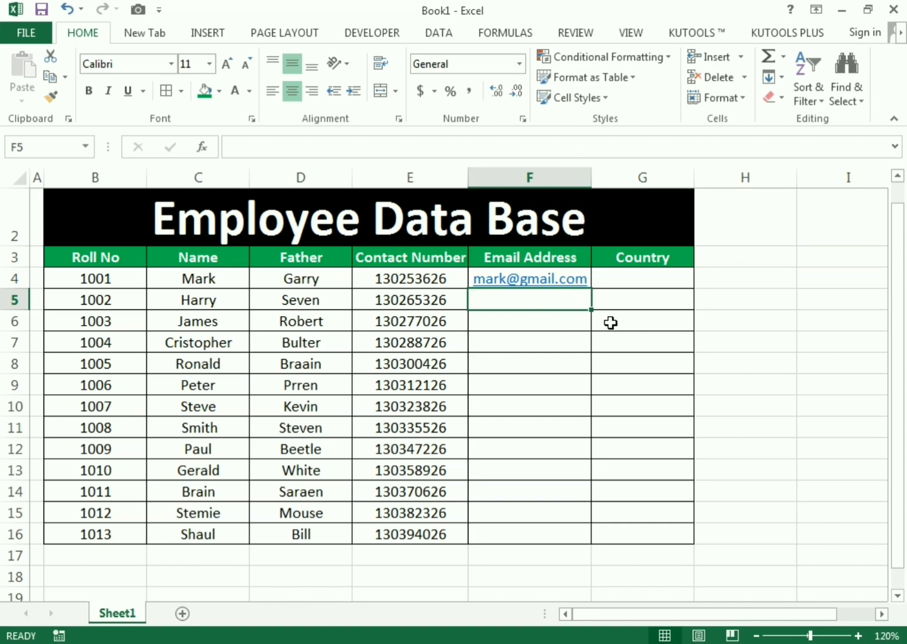
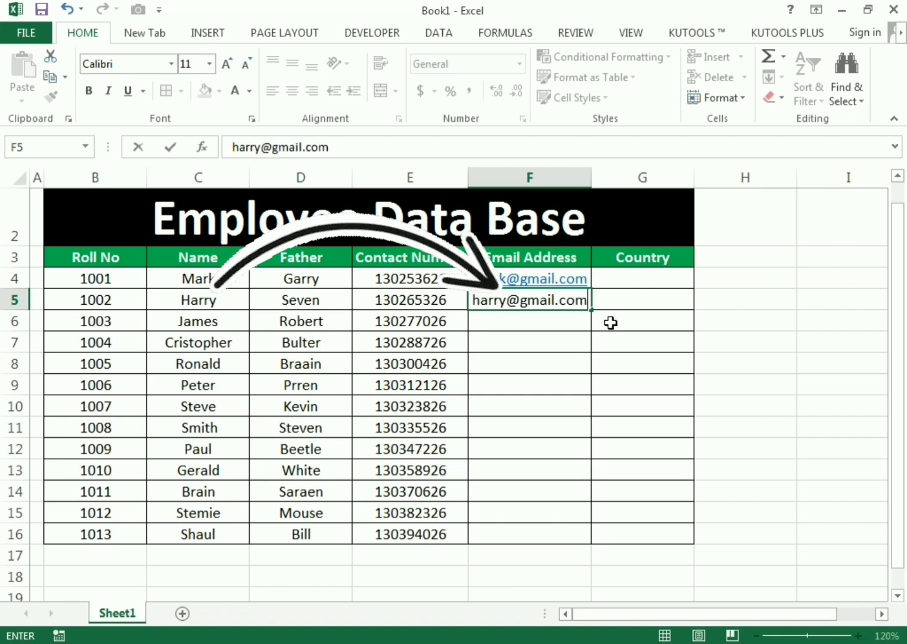
{"action": "key", "text": "Return"}
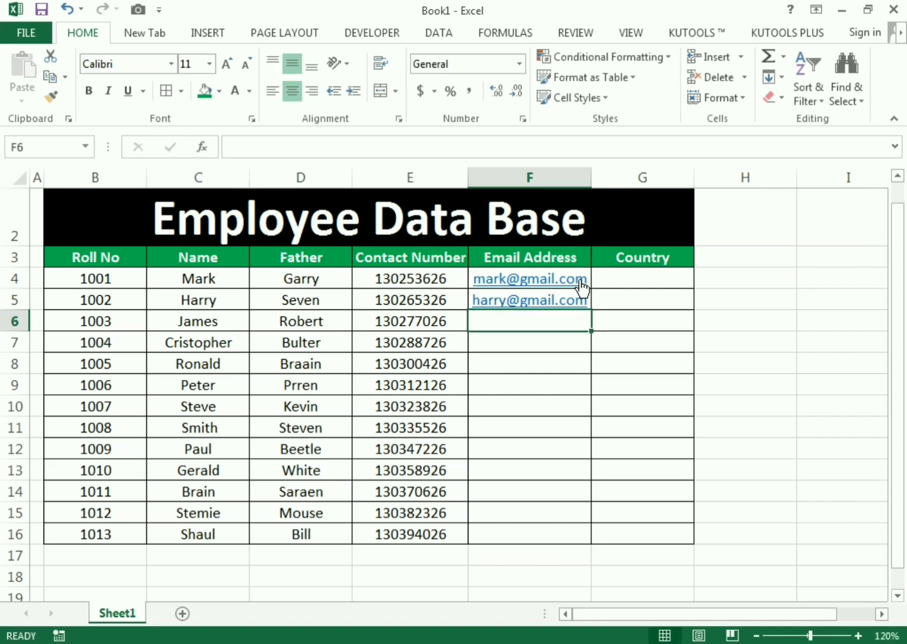
- Enter the third gmail address so Flash Fill completes F7:F16, then widen column F
{"action": "left_click_drag", "start_coordinate": [583, 281], "coordinate": [571, 317]}
{"action": "left_click", "coordinate": [527, 324]}
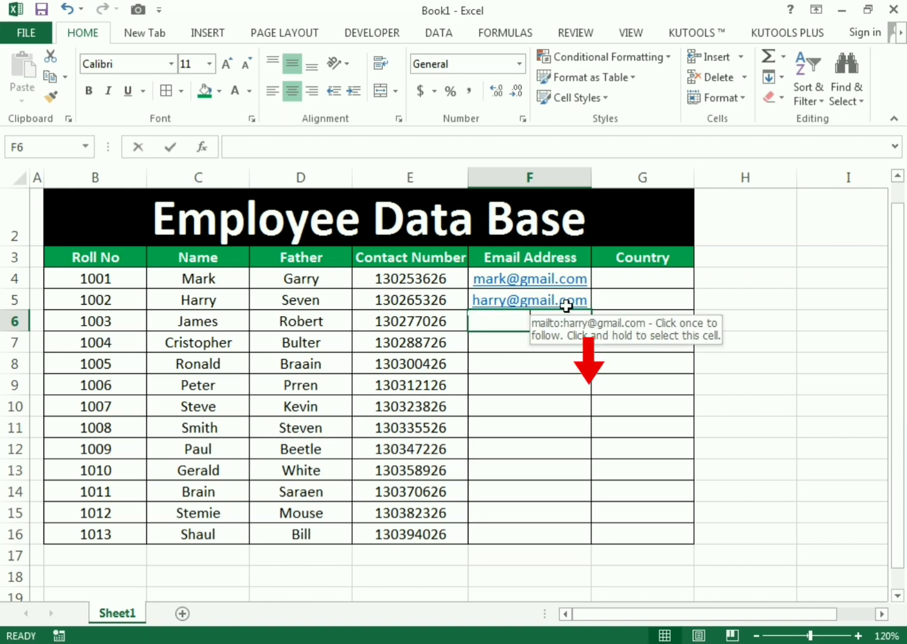
{"action": "key", "text": "Return"}
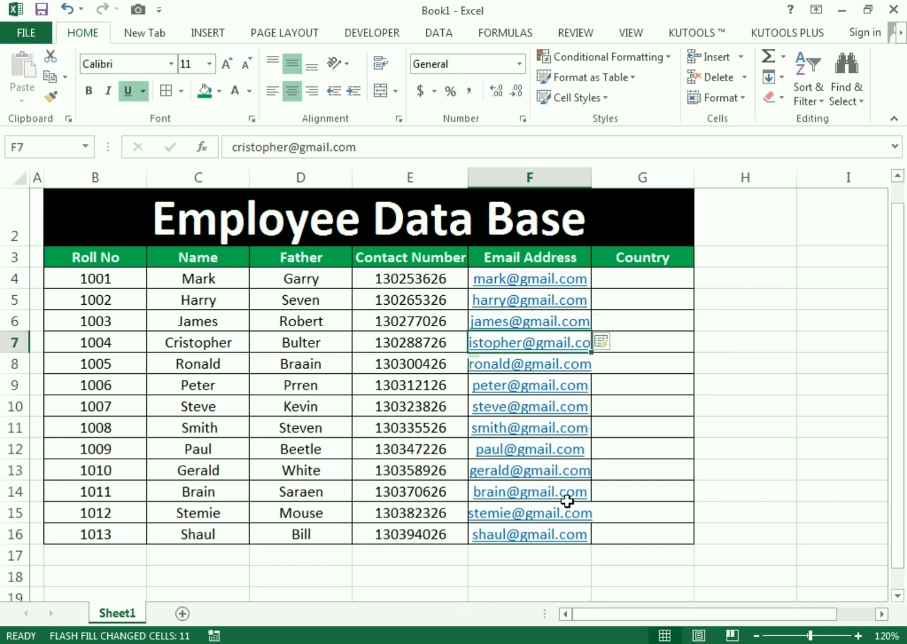
{"action": "left_click_drag", "start_coordinate": [591, 180], "coordinate": [606, 180]}
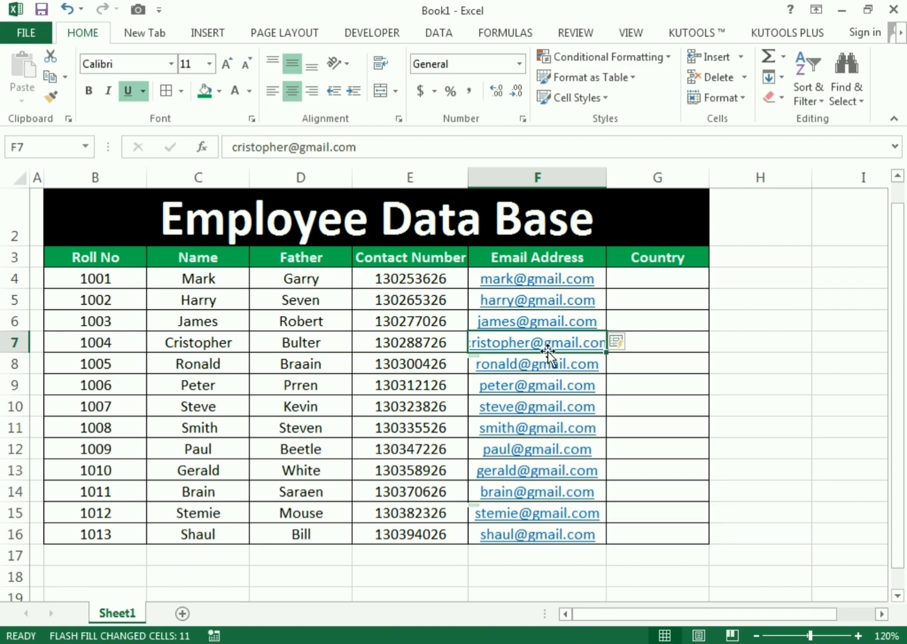
{"action": "left_click", "coordinate": [636, 284]}
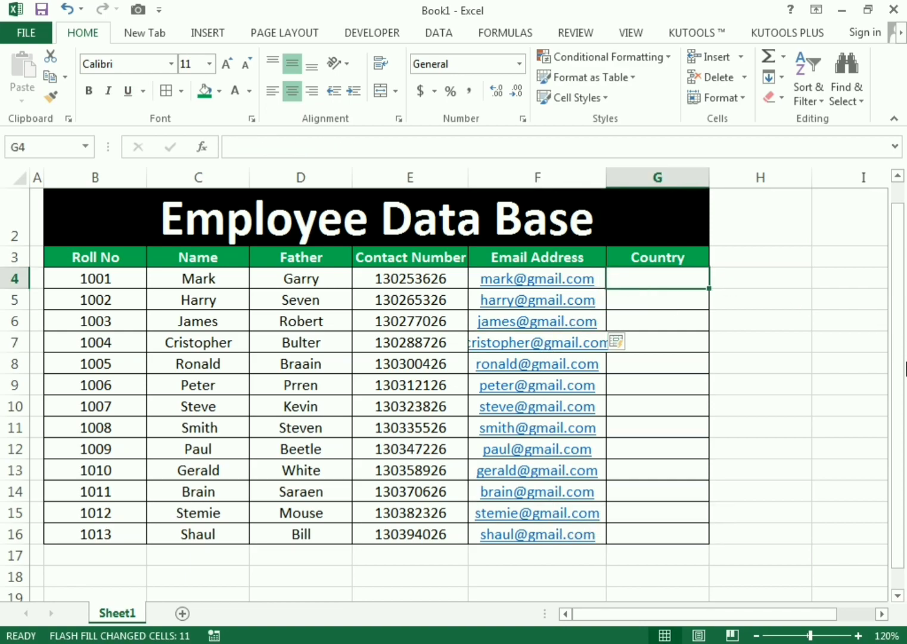
- Enter United States in G4, copy it down to G16, and autofit column G
{"action": "type", "text": "United States"}
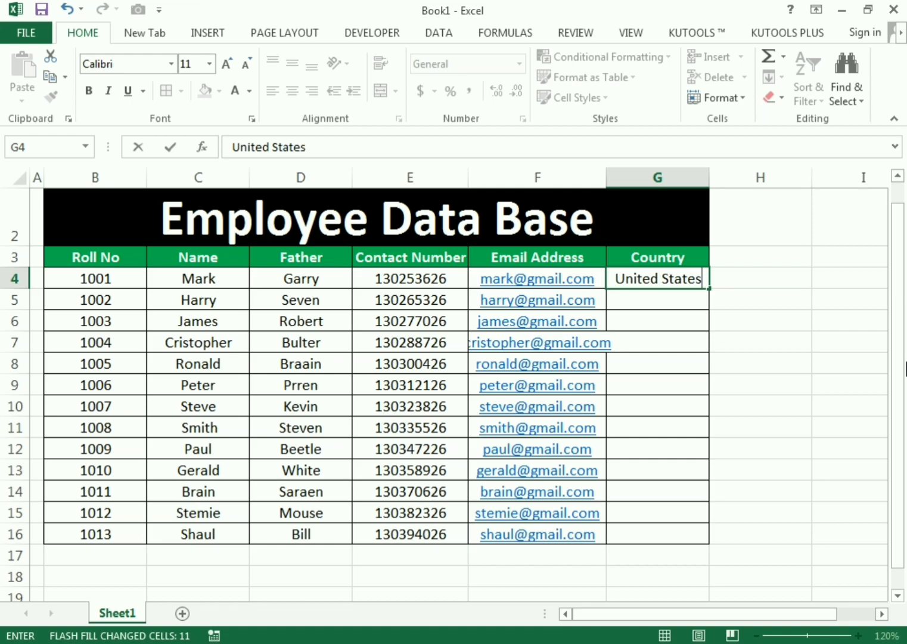
{"action": "key", "text": "Return"}
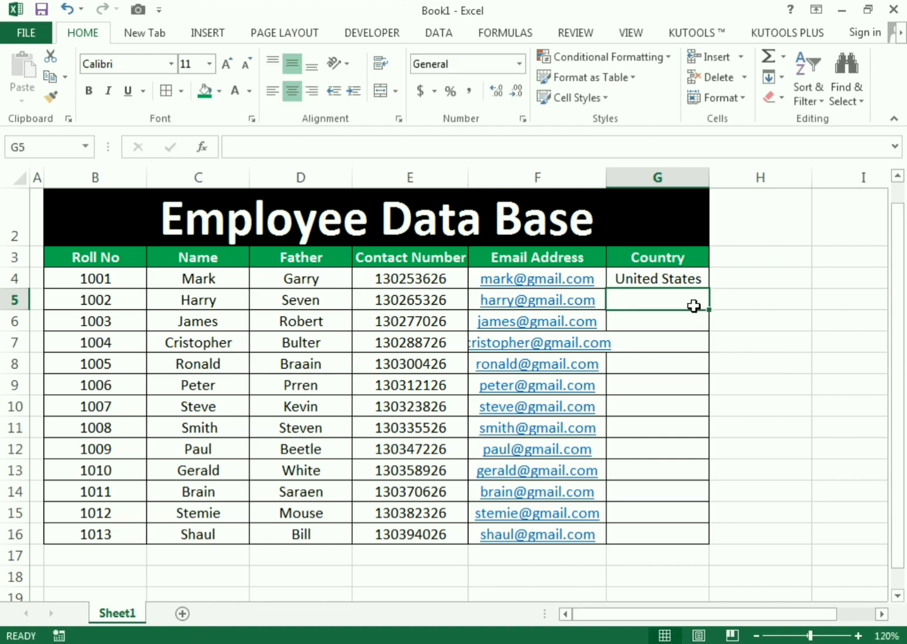
{"action": "left_click", "coordinate": [686, 276]}
{"action": "left_click_drag", "start_coordinate": [708, 290], "coordinate": [706, 540]}
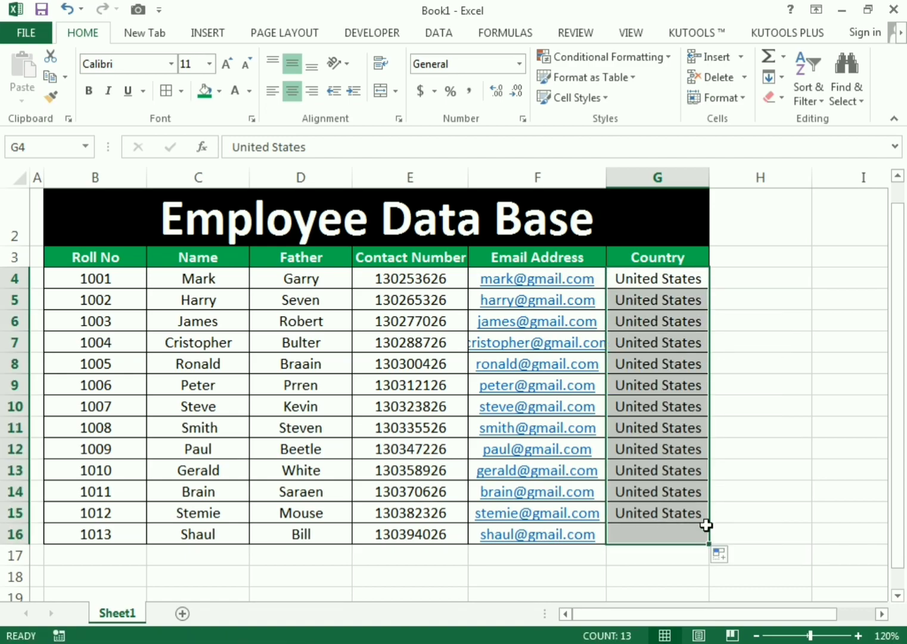
{"action": "left_click", "coordinate": [727, 471]}
{"action": "double_click", "coordinate": [710, 177]}
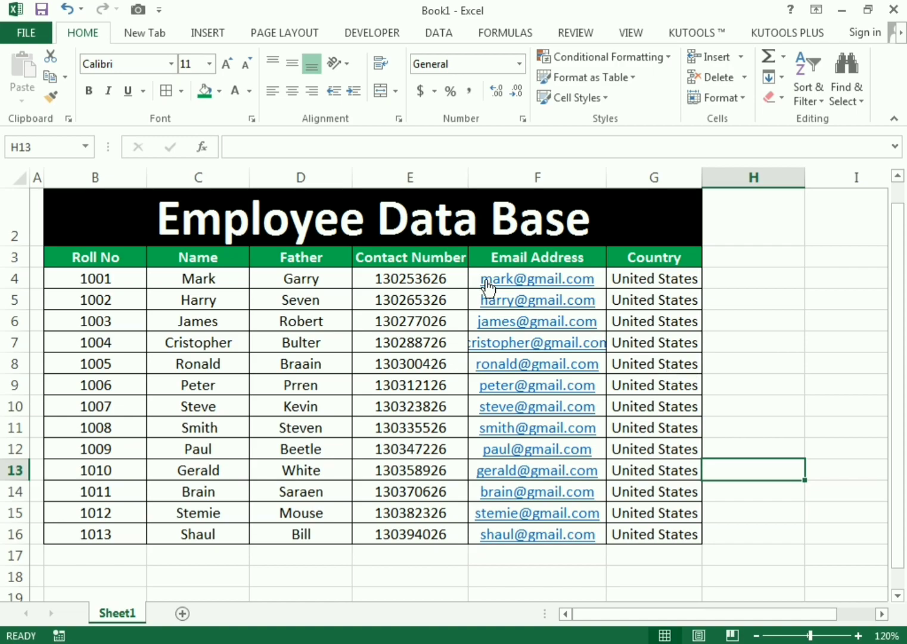
- Uncheck View under Gridlines in the Page Layout Sheet Options
{"action": "left_click", "coordinate": [426, 33]}
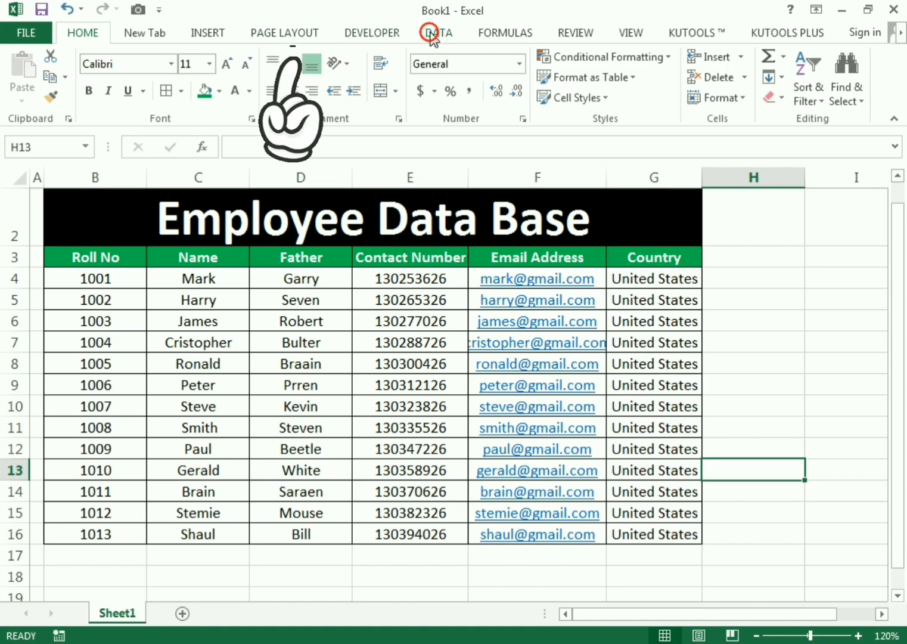
{"action": "left_click", "coordinate": [384, 37]}
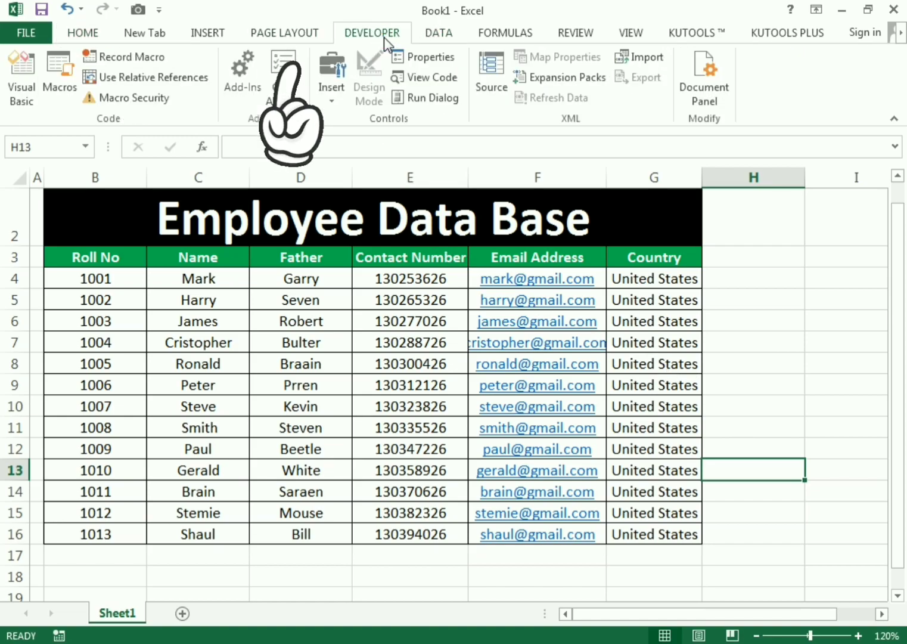
{"action": "left_click", "coordinate": [241, 35]}
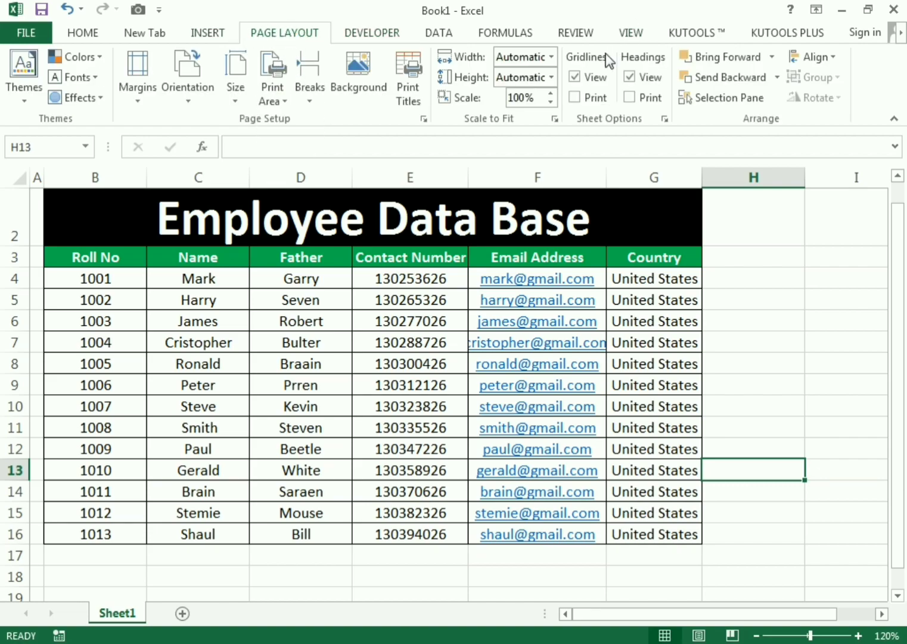
{"action": "left_click", "coordinate": [574, 77]}
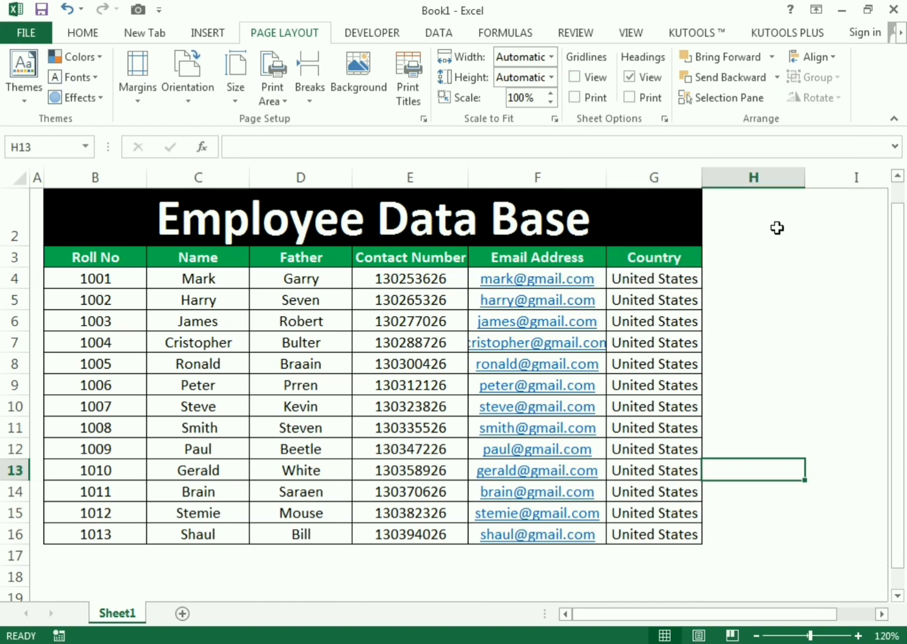
{"action": "left_click", "coordinate": [785, 444]}
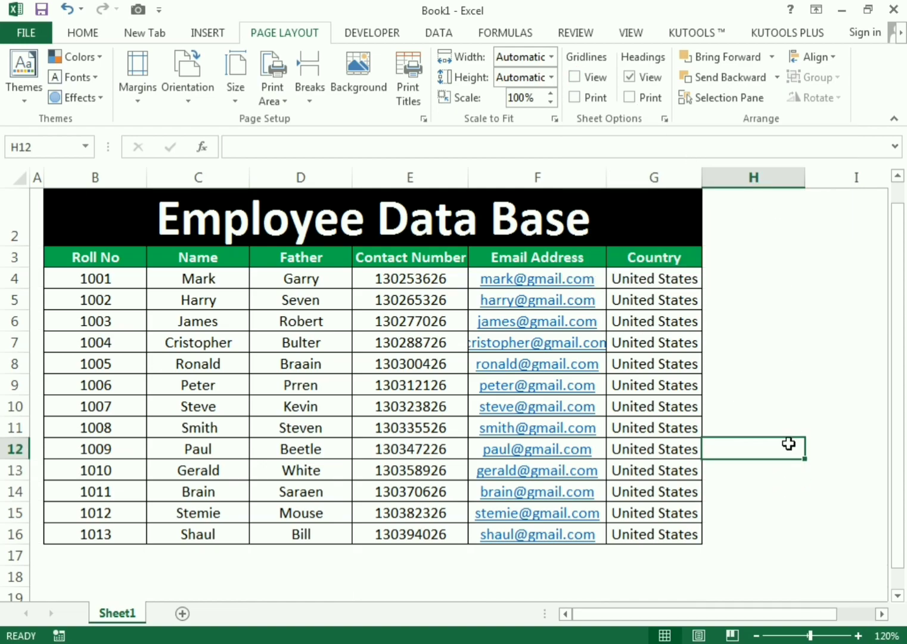
- Fill B4:G16 with Blue, Accent 1, Lighter 80%
{"action": "left_click_drag", "start_coordinate": [65, 277], "coordinate": [633, 530]}
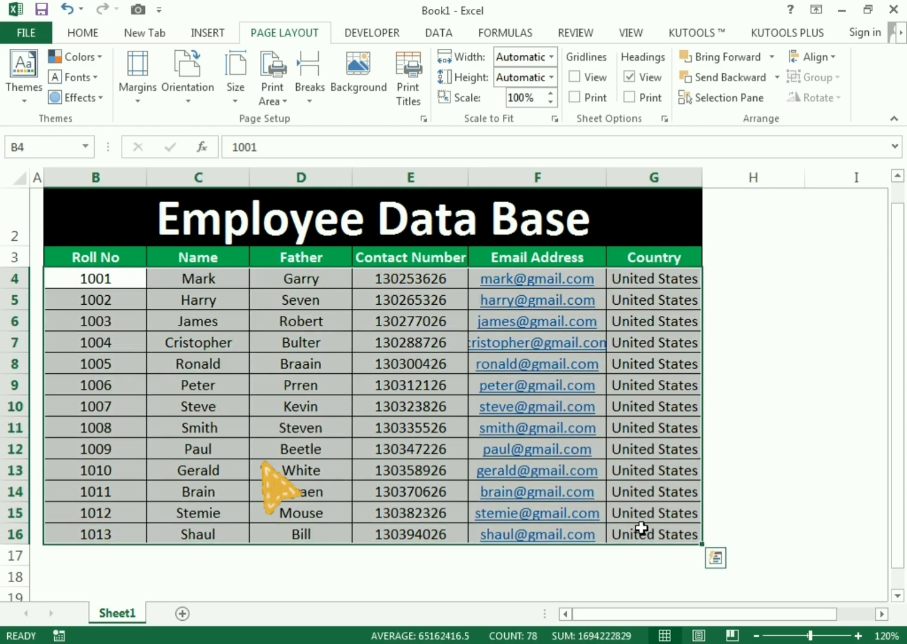
{"action": "left_click", "coordinate": [84, 32]}
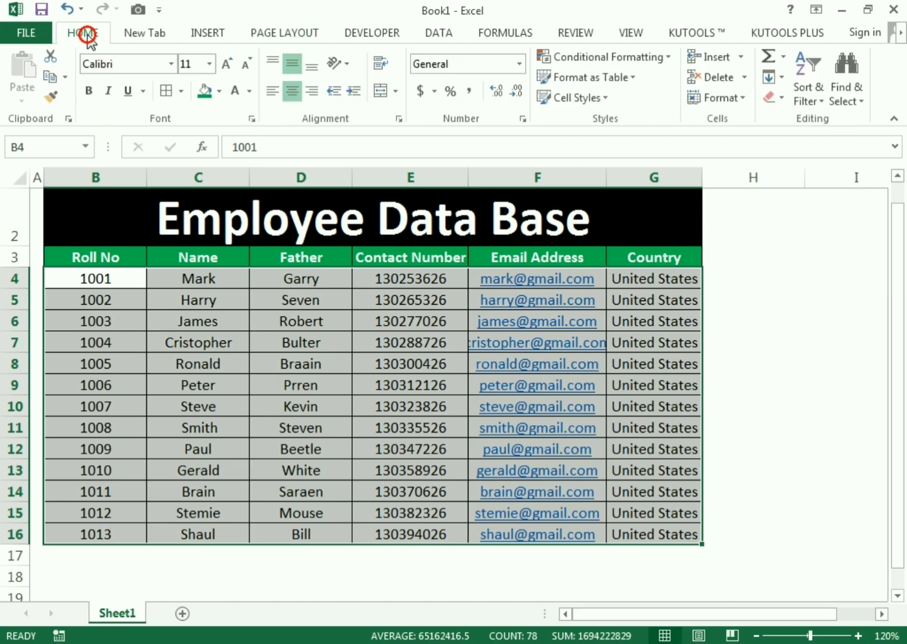
{"action": "left_click", "coordinate": [219, 93]}
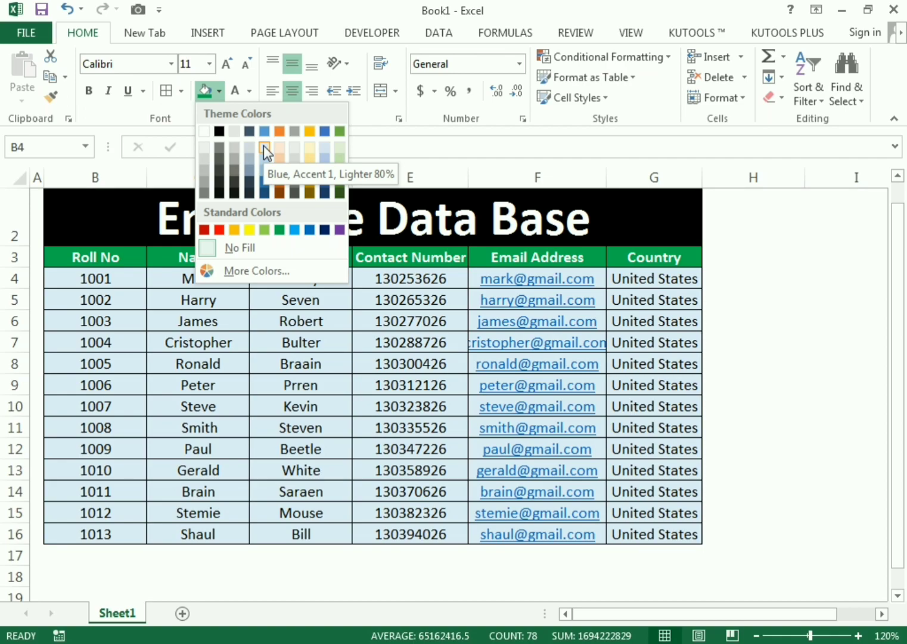
{"action": "left_click", "coordinate": [263, 146]}
{"action": "left_click", "coordinate": [859, 303]}
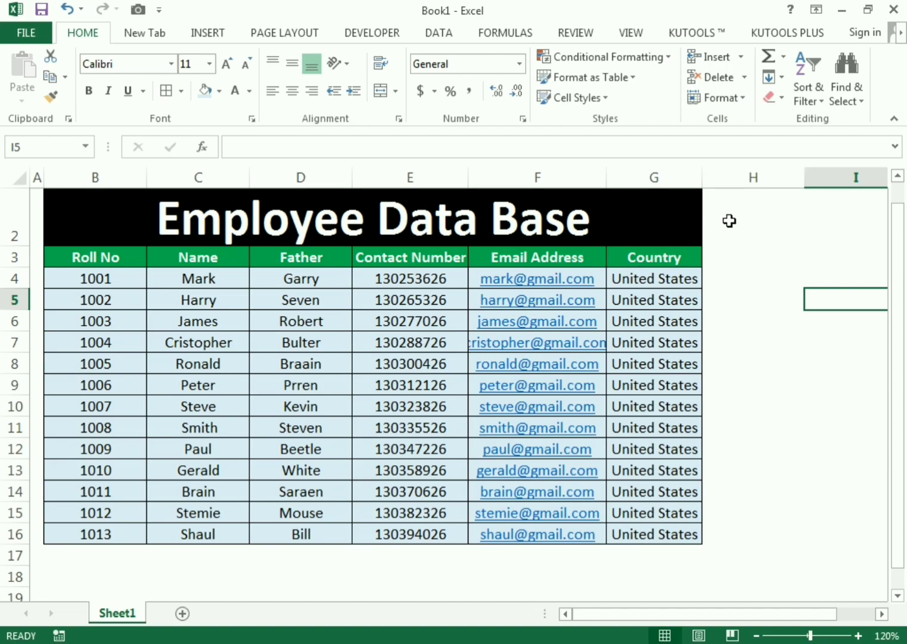
- Put the header Department in H3, replacing a mistaken States entry
{"action": "left_click", "coordinate": [734, 257]}
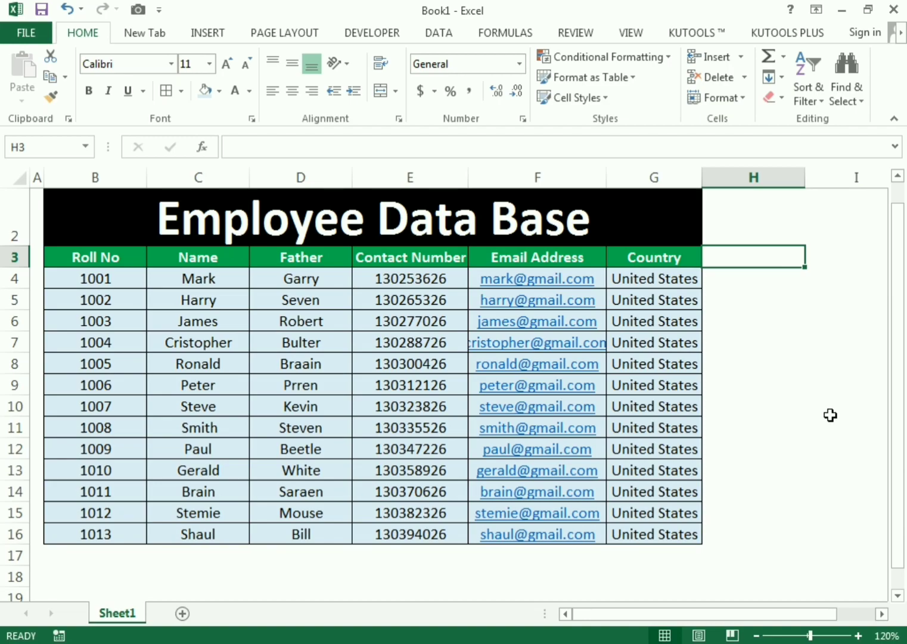
{"action": "type", "text": "States"}
{"action": "key", "text": "Return"}
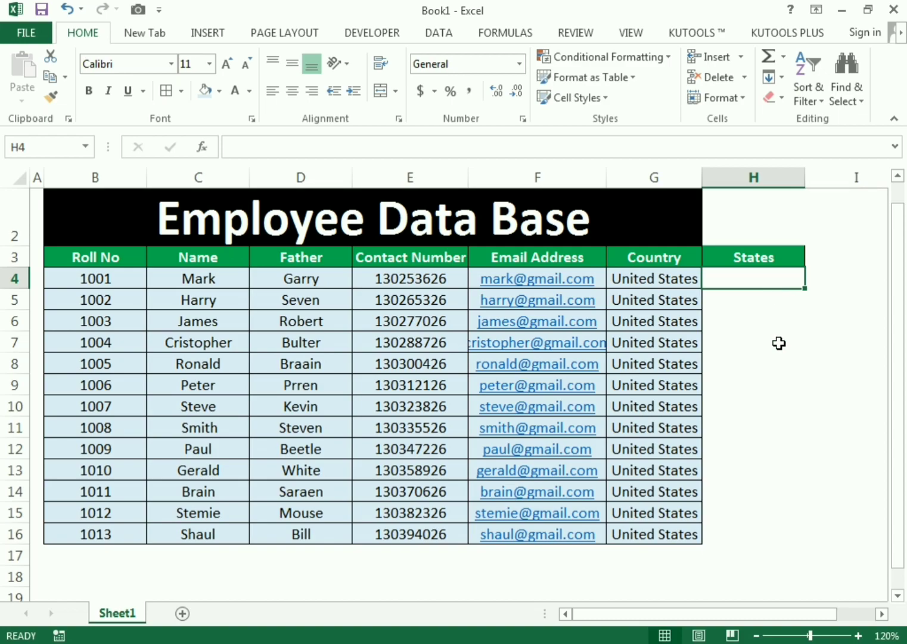
{"action": "key", "text": "ctrl+z"}
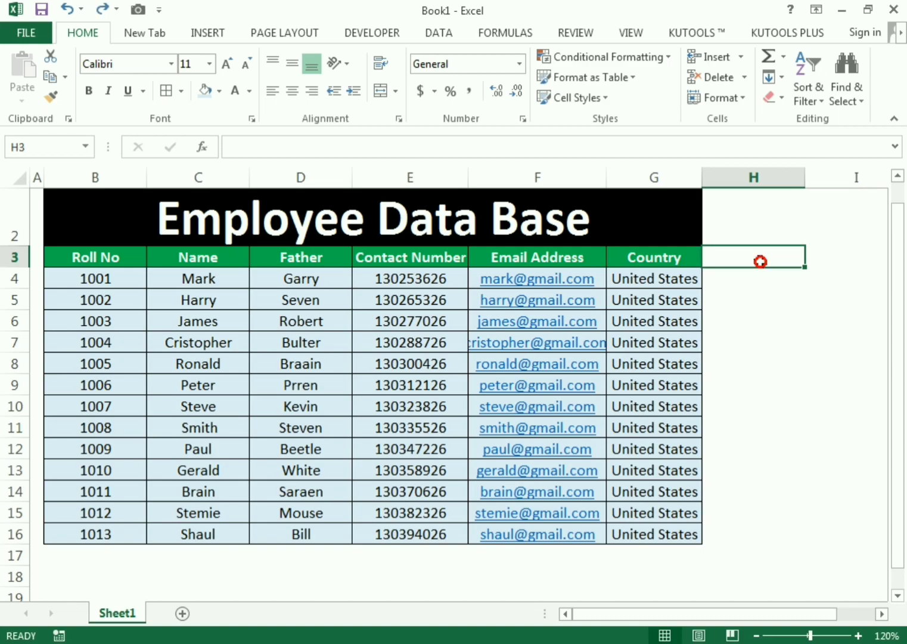
{"action": "type", "text": "C"}
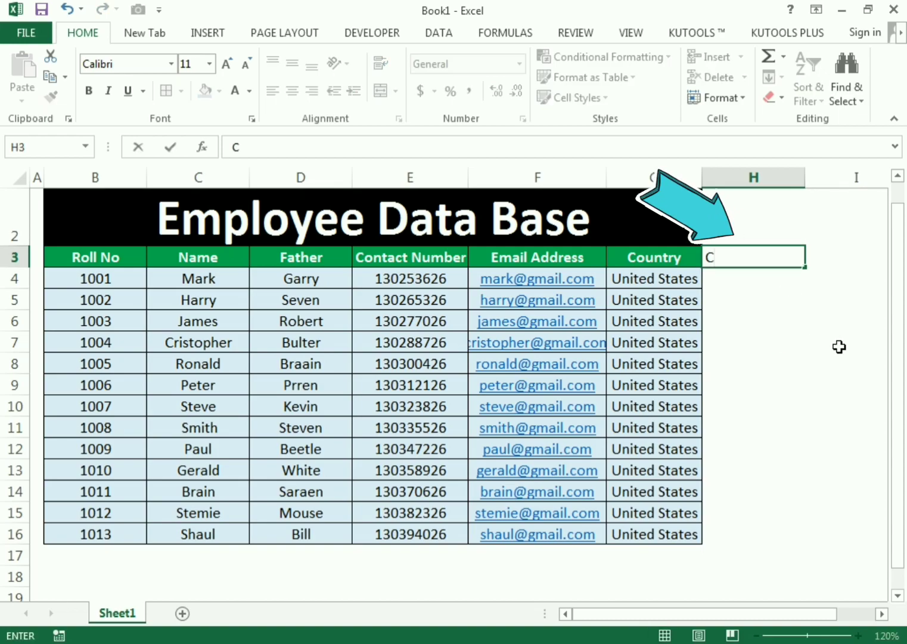
{"action": "key", "text": "BackSpace"}
{"action": "type", "text": "Department"}
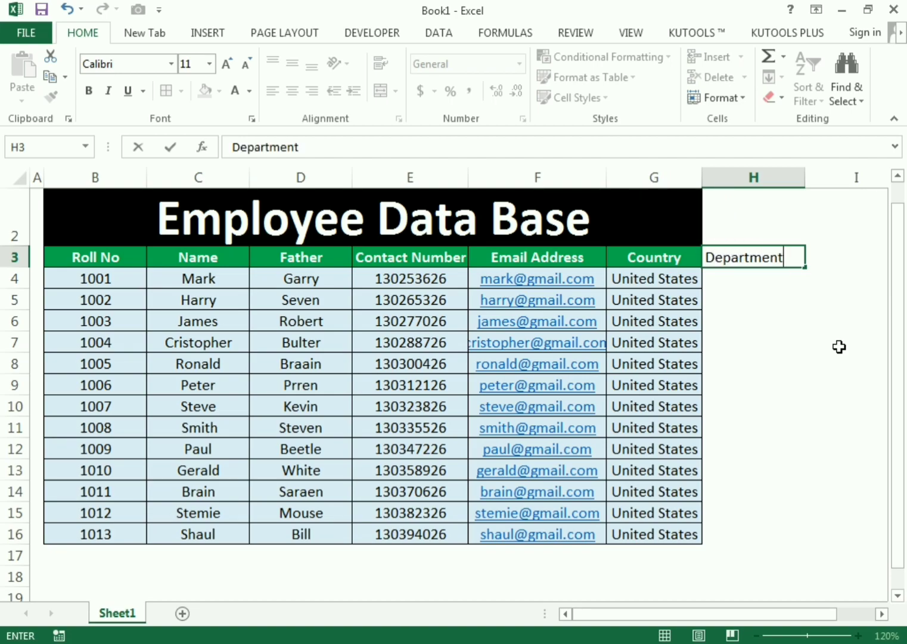
{"action": "key", "text": "Return"}
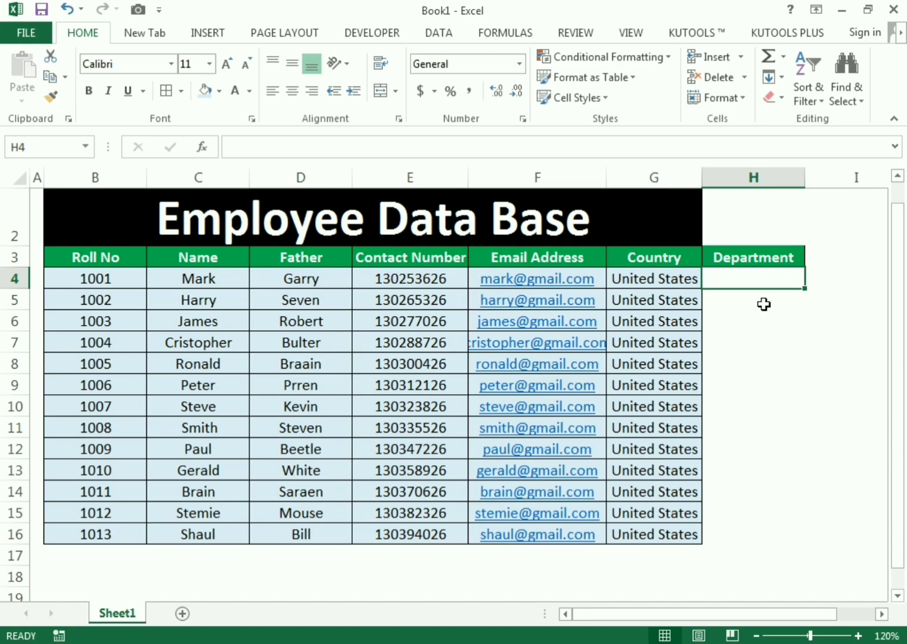
- Enter Finance, HR, Account, Finance, HR, Sales and Marketing in H4:H10
{"action": "type", "text": "Finance"}
{"action": "key", "text": "Return"}
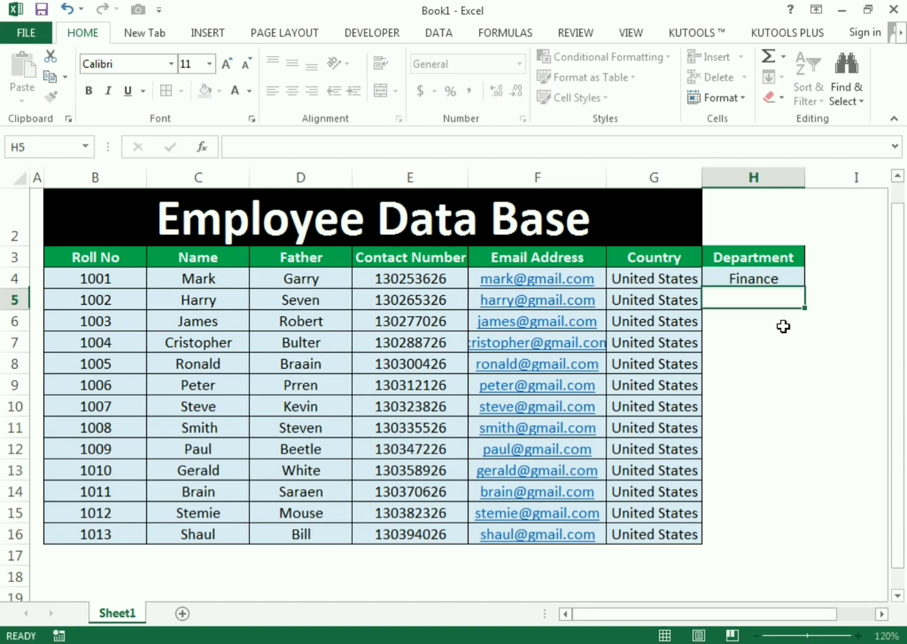
{"action": "type", "text": "HR"}
{"action": "key", "text": "Return"}
{"action": "type", "text": "Account"}
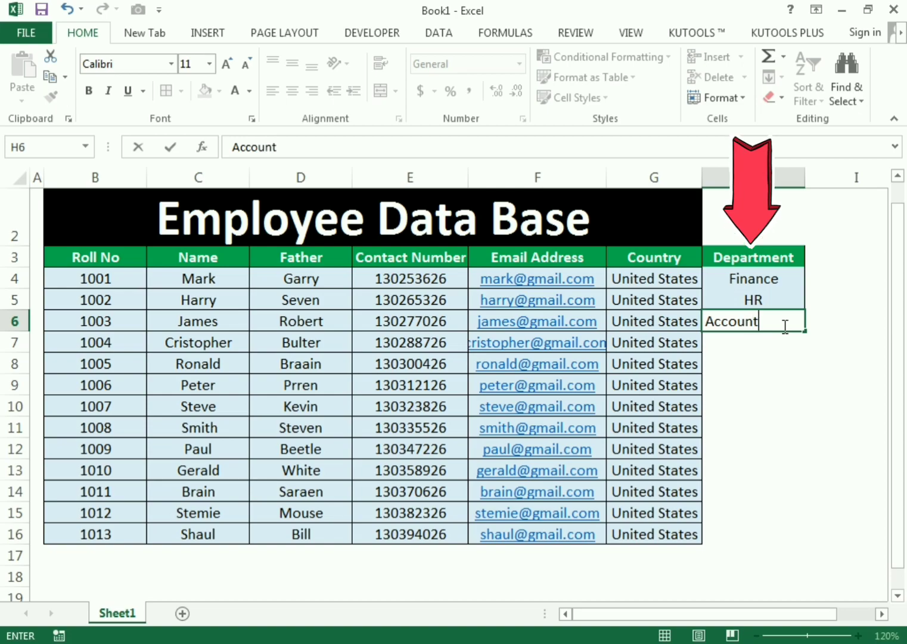
{"action": "key", "text": "Return"}
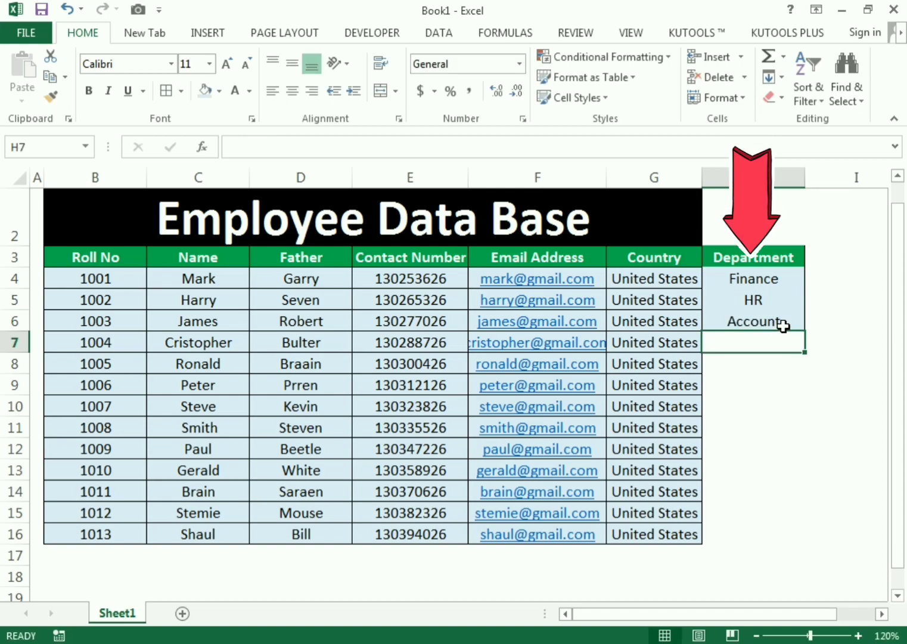
{"action": "type", "text": "Fina"}
{"action": "key", "text": "Return"}
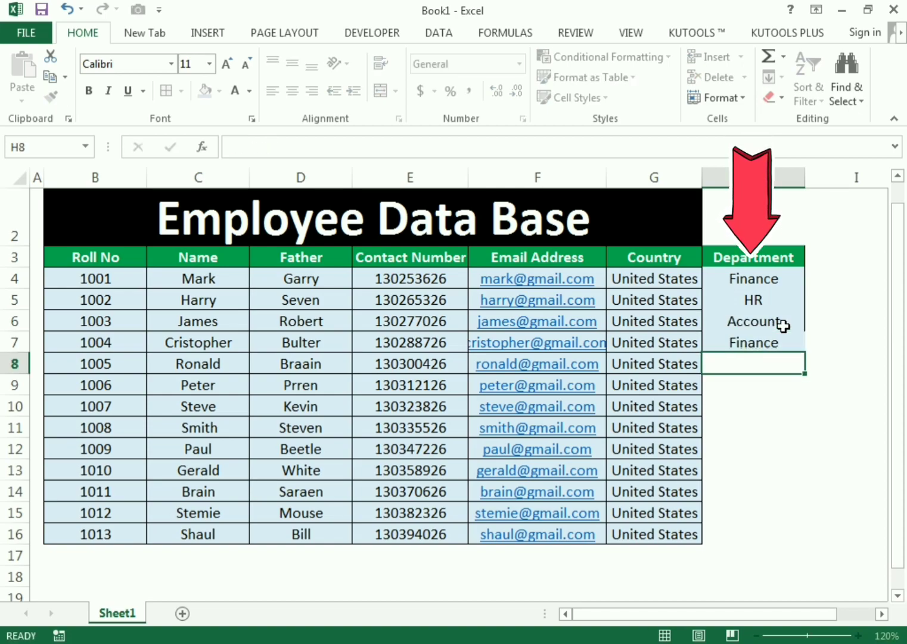
{"action": "type", "text": "HR"}
{"action": "key", "text": "Return"}
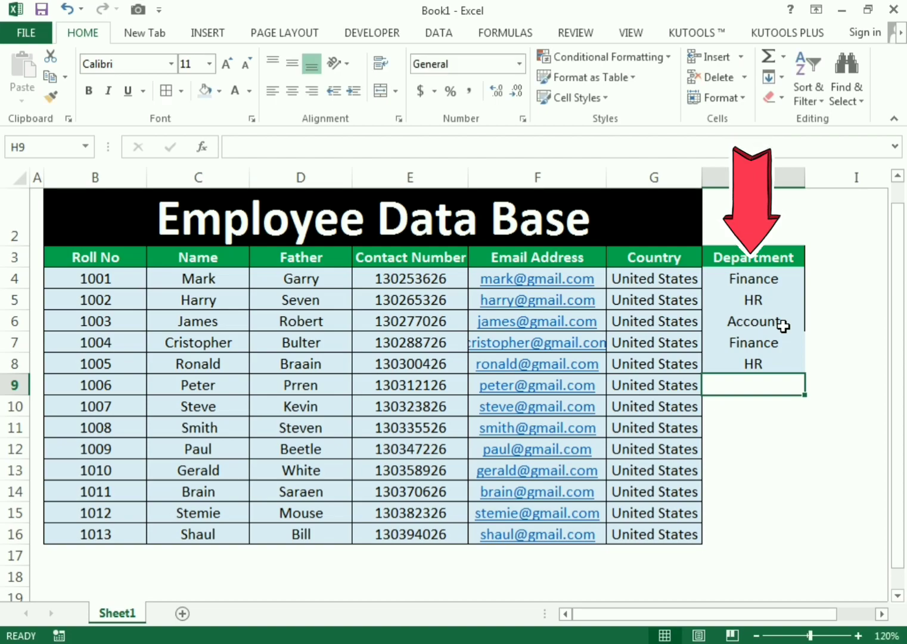
{"action": "type", "text": "Sales"}
{"action": "key", "text": "Return"}
{"action": "type", "text": "Marketing"}
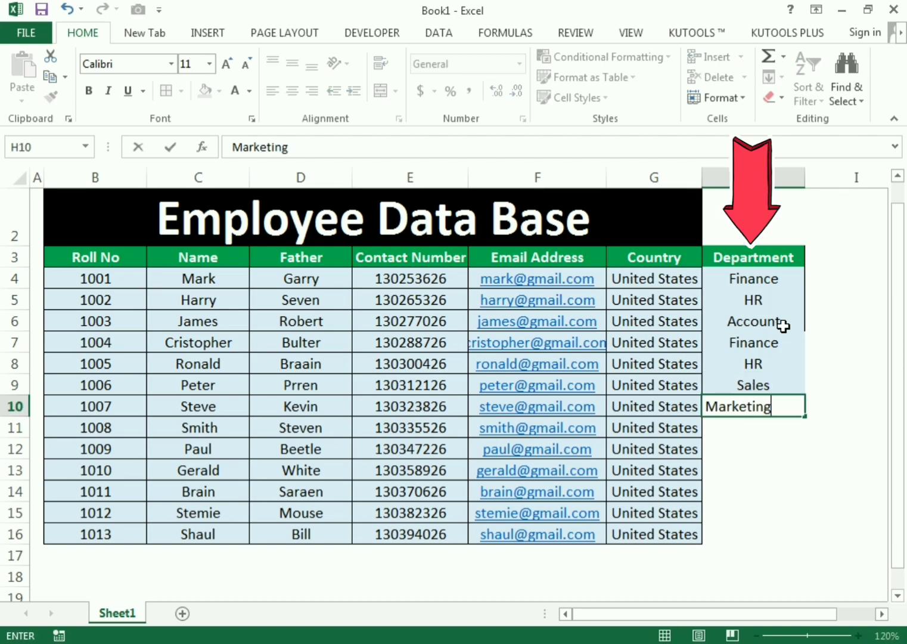
{"action": "key", "text": "Return"}
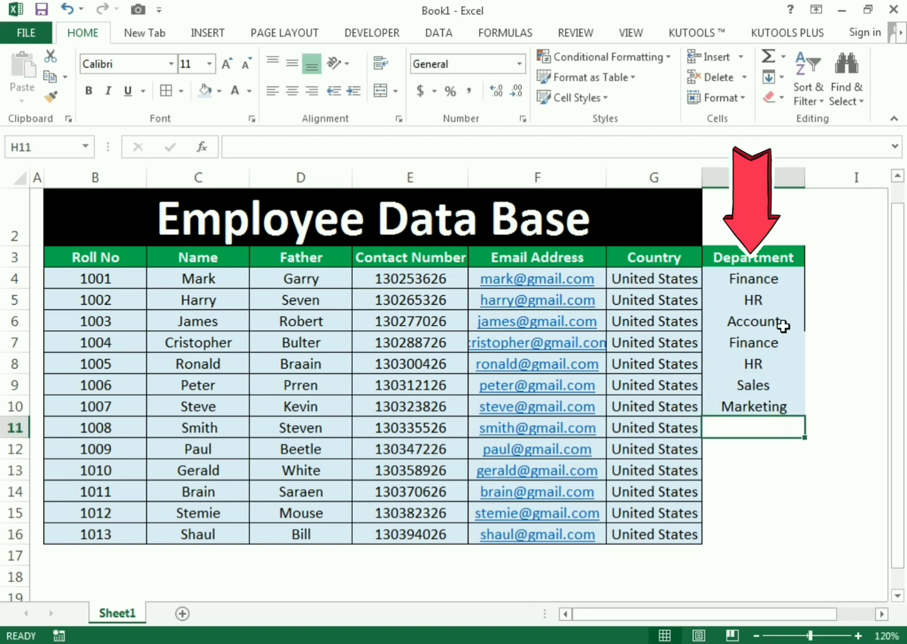
- Enter HR, Sales, IT, Infrasture, Finance and Account in H11:H16
{"action": "type", "text": "HR"}
{"action": "key", "text": "Return"}
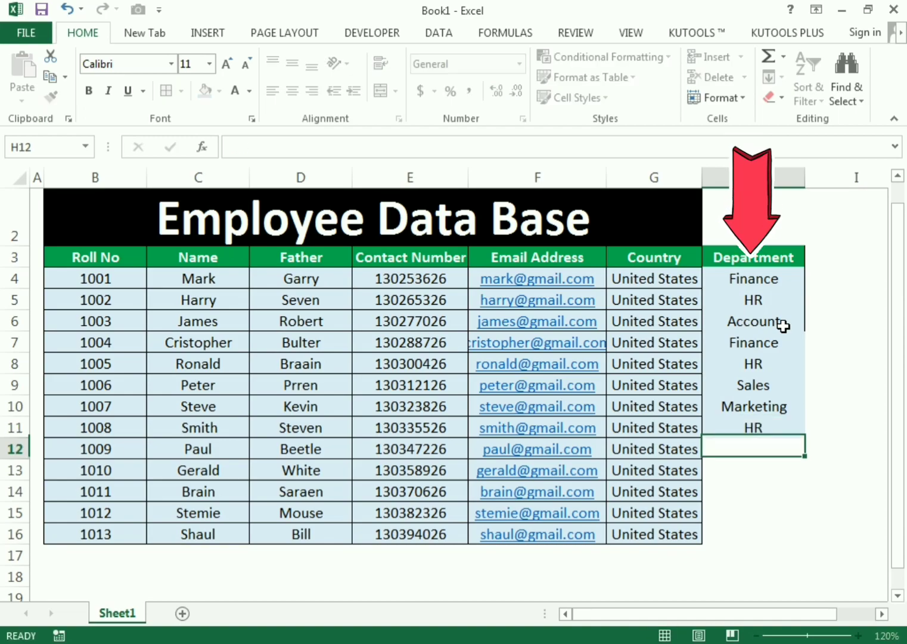
{"action": "type", "text": "Sales"}
{"action": "key", "text": "Return"}
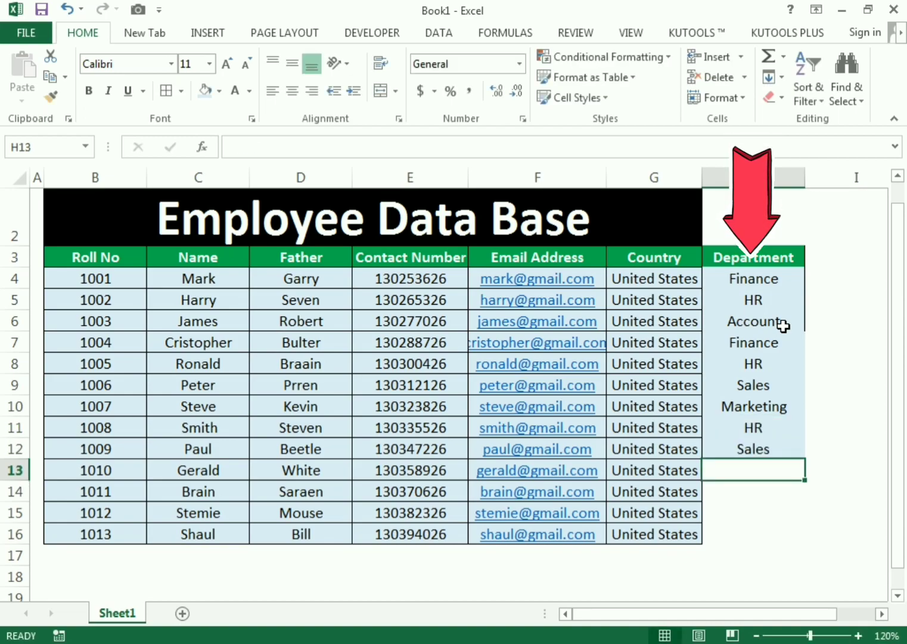
{"action": "type", "text": "IT"}
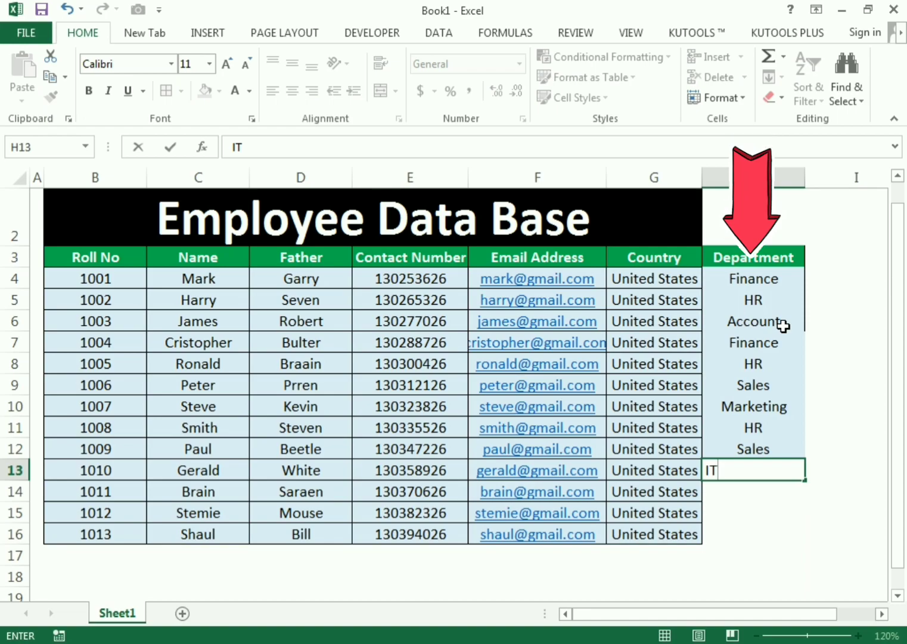
{"action": "key", "text": "Return"}
{"action": "type", "text": "Instr"}
{"action": "key", "text": "BackSpace"}
{"action": "key", "text": "BackSpace"}
{"action": "key", "text": "BackSpace"}
{"action": "type", "text": "tr"}
{"action": "key", "text": "BackSpace"}
{"action": "key", "text": "BackSpace"}
{"action": "type", "text": "frast"}
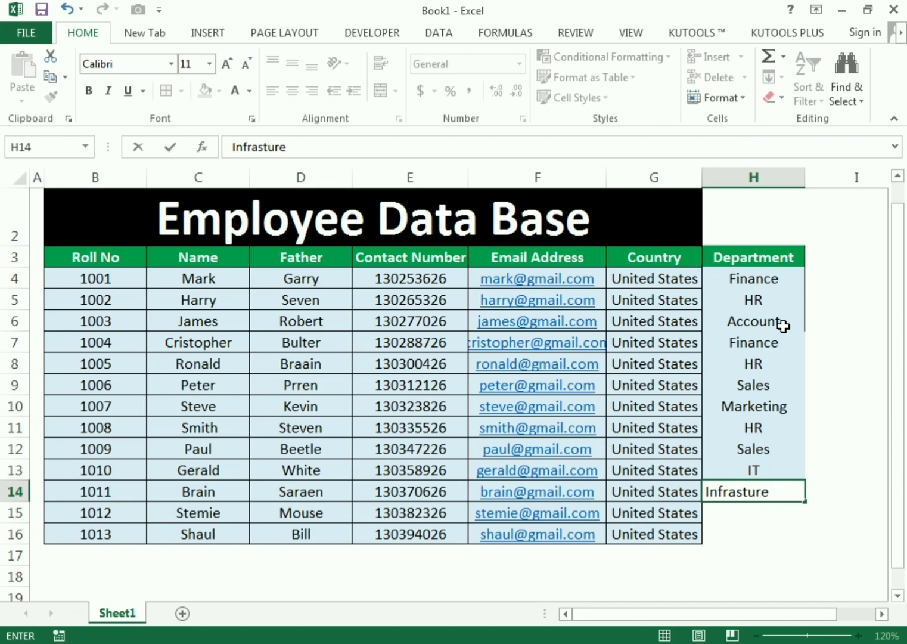
{"action": "type", "text": "ure"}
{"action": "key", "text": "Return"}
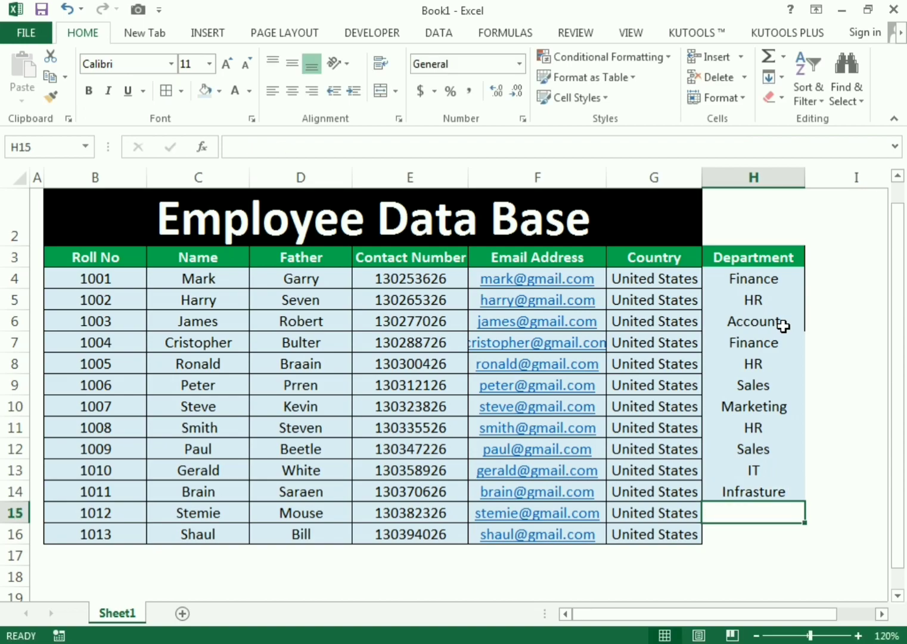
{"action": "type", "text": "Finance"}
{"action": "key", "text": "Return"}
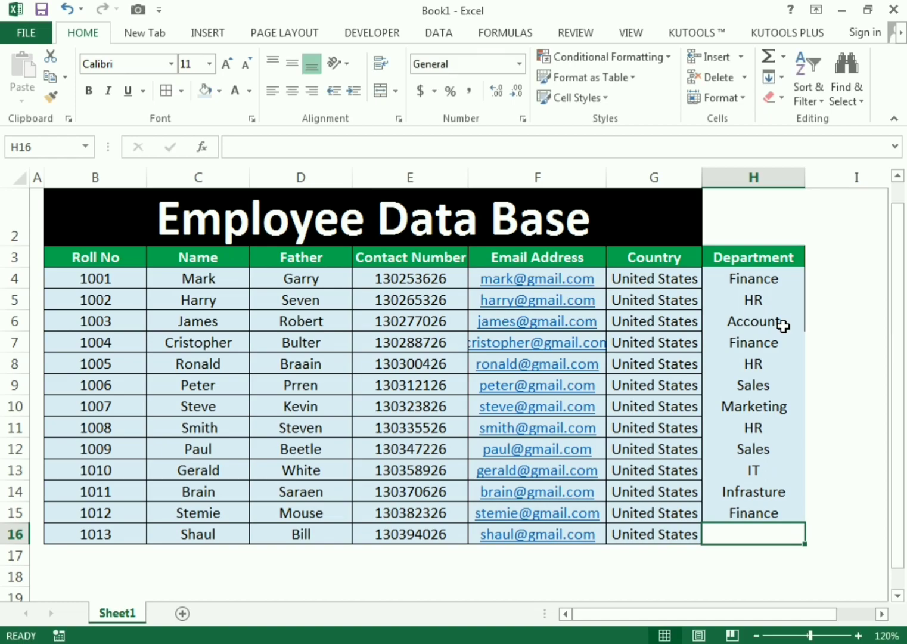
{"action": "type", "text": "Ac"}
{"action": "key", "text": "Return"}
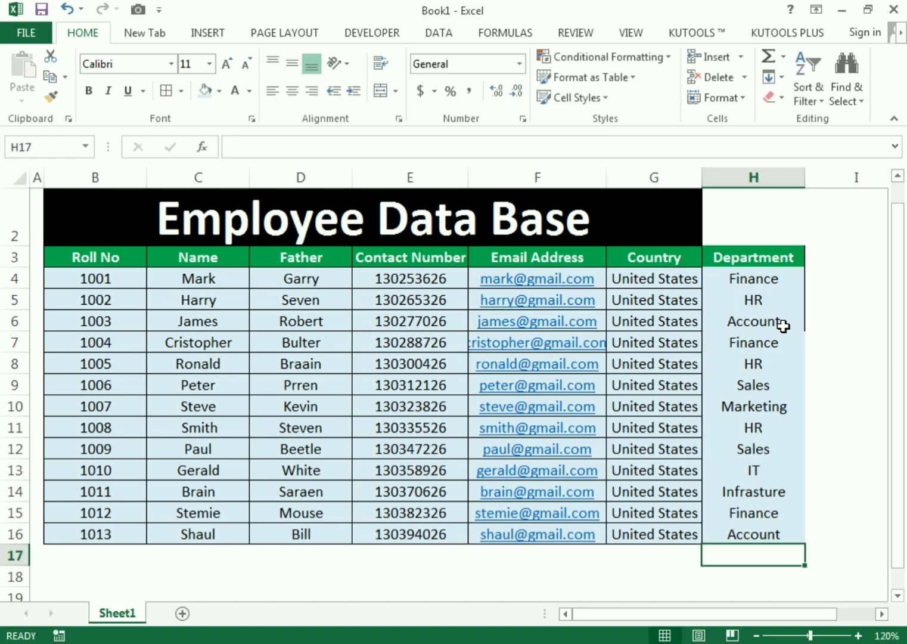
- Select B2:H2 and toggle Merge & Center off and on for the title
{"action": "left_click", "coordinate": [840, 339]}
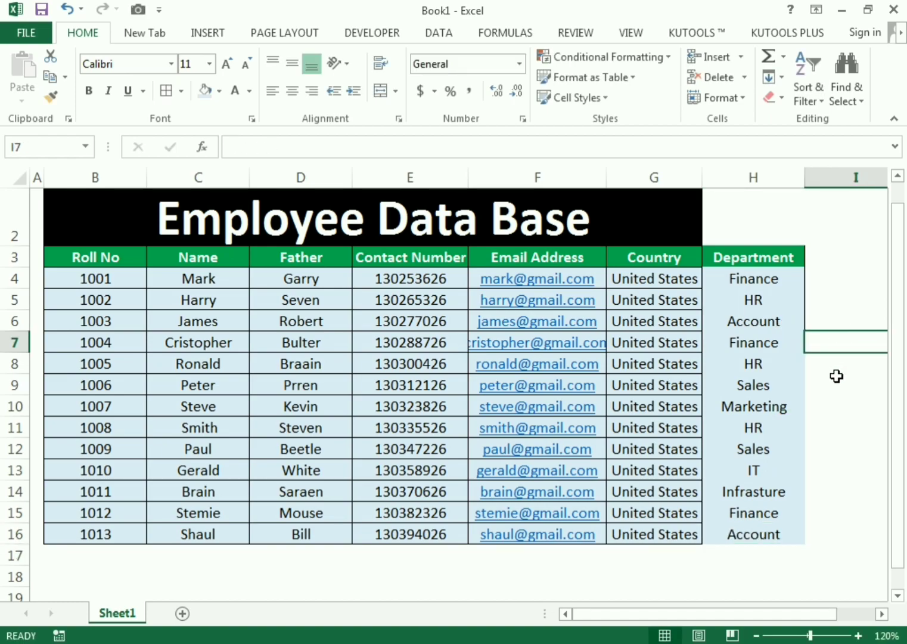
{"action": "left_click_drag", "start_coordinate": [453, 215], "coordinate": [761, 216]}
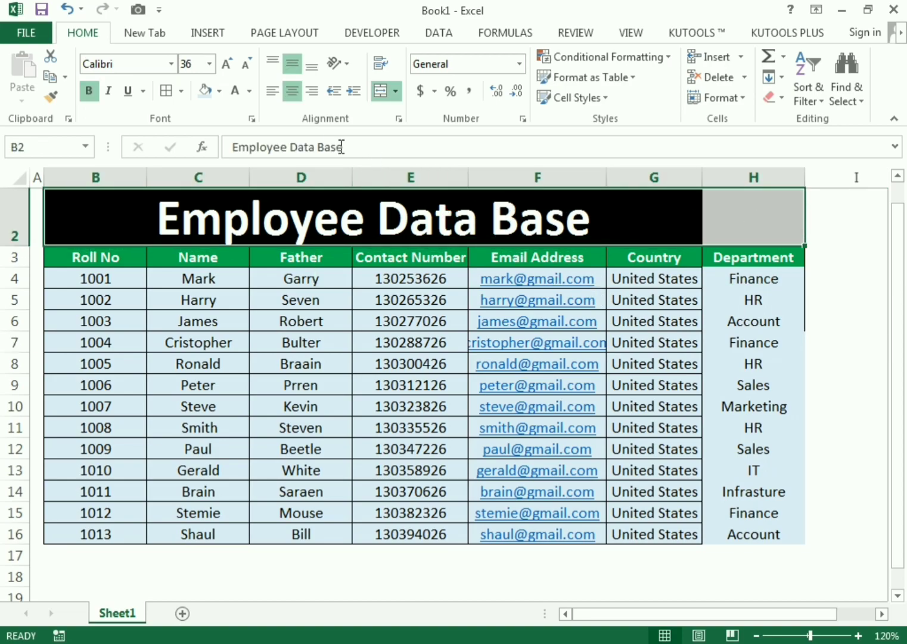
{"action": "left_click", "coordinate": [95, 37]}
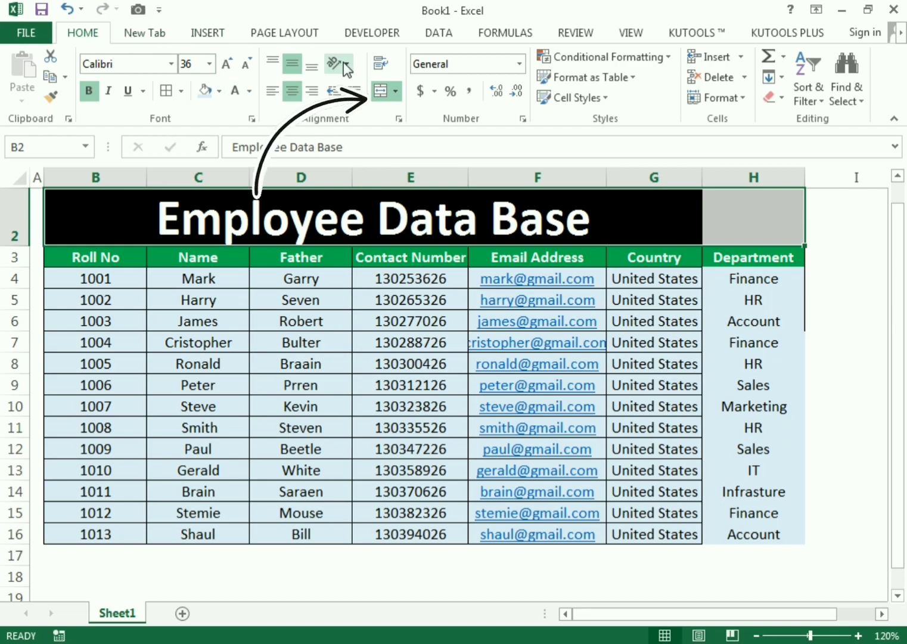
{"action": "left_click", "coordinate": [378, 92]}
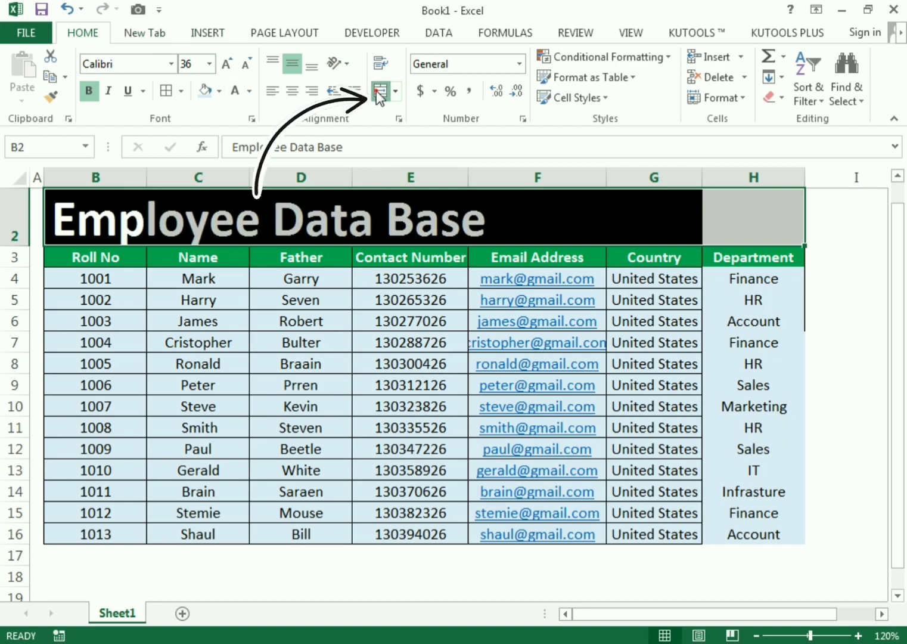
{"action": "left_click", "coordinate": [378, 92]}
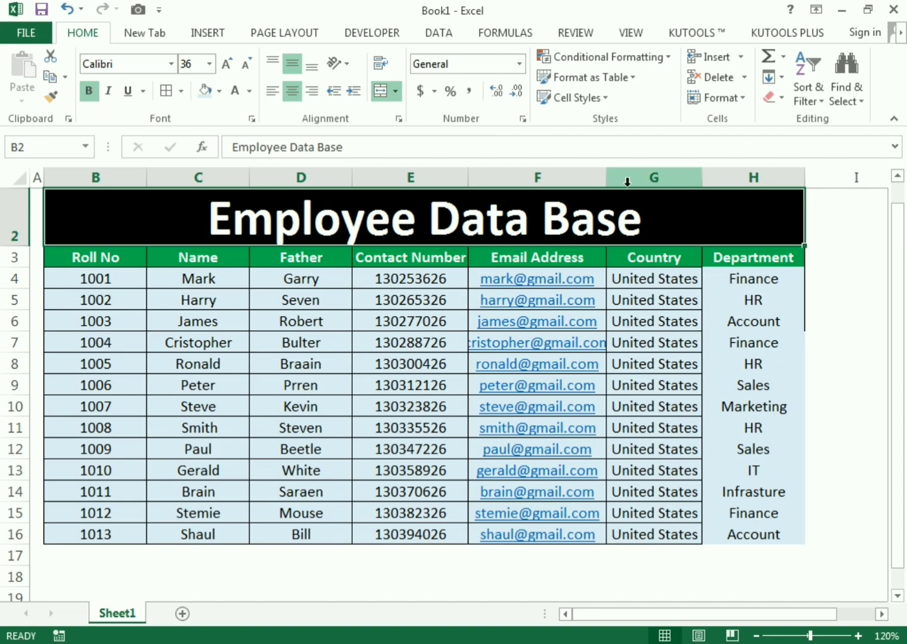
- Copy G3:G16's borders and light-blue fill onto H3:H16 with Format Painter
{"action": "left_click_drag", "start_coordinate": [635, 250], "coordinate": [649, 528]}
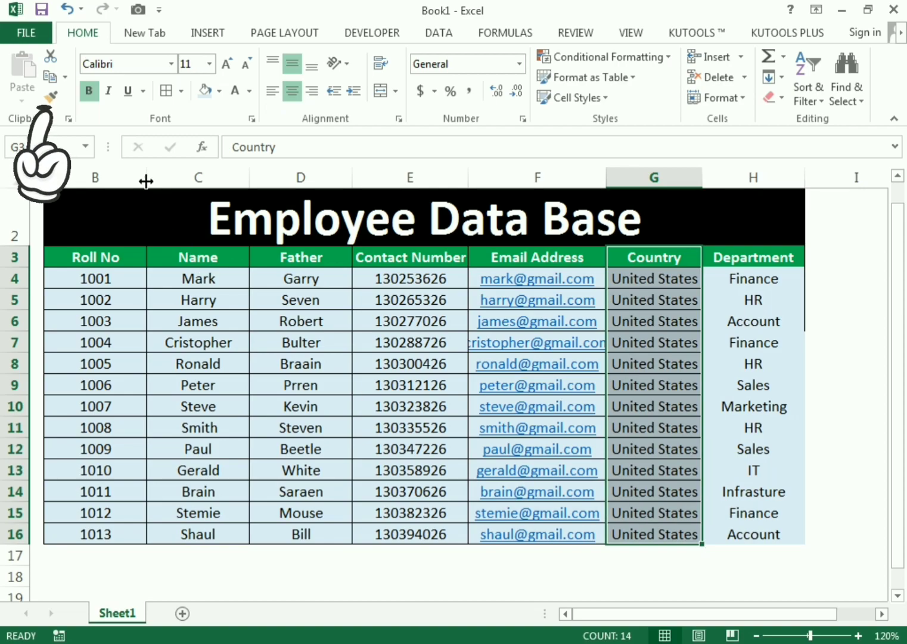
{"action": "left_click", "coordinate": [52, 98]}
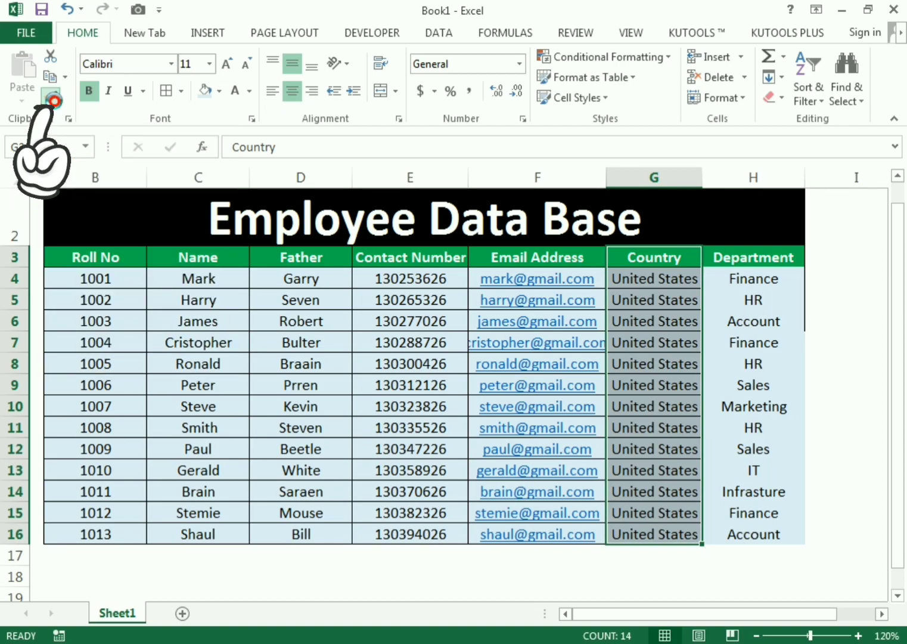
{"action": "mouse_move", "coordinate": [756, 260]}
{"action": "left_mouse_down"}
{"action": "mouse_move", "coordinate": [764, 418]}
{"action": "mouse_move", "coordinate": [754, 532]}
{"action": "left_mouse_up"}
{"action": "left_click", "coordinate": [842, 446]}
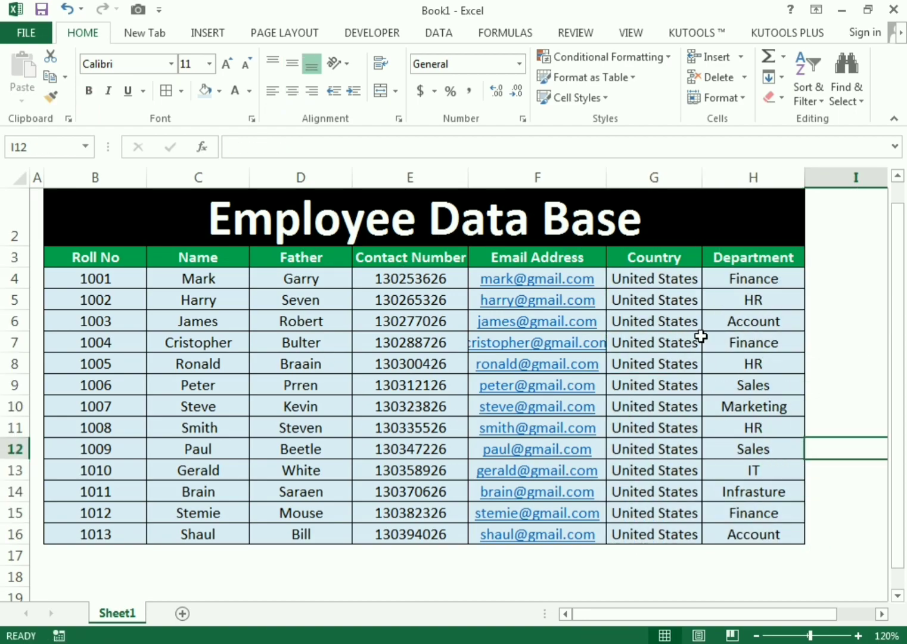
{"action": "left_click", "coordinate": [732, 582]}
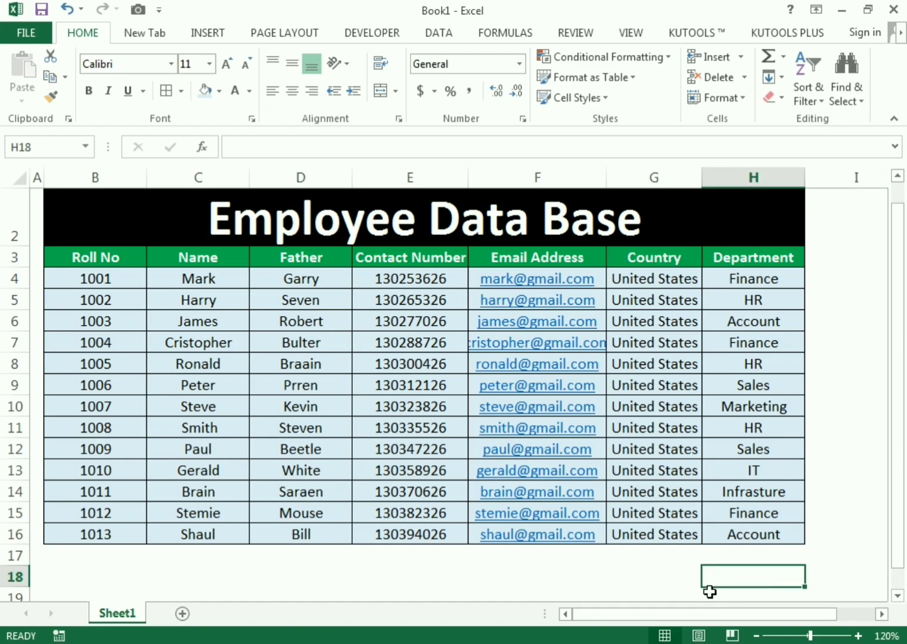